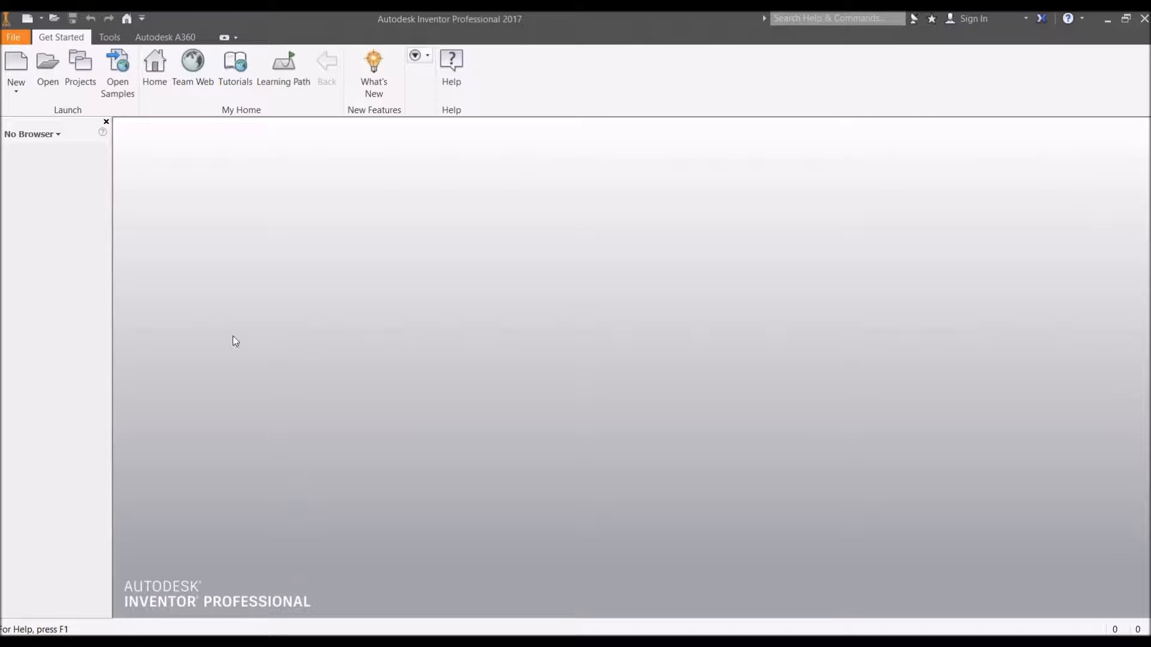
Open the Cockpit.iam assembly and switch its view projection to Perspective.
left_click(46, 66)
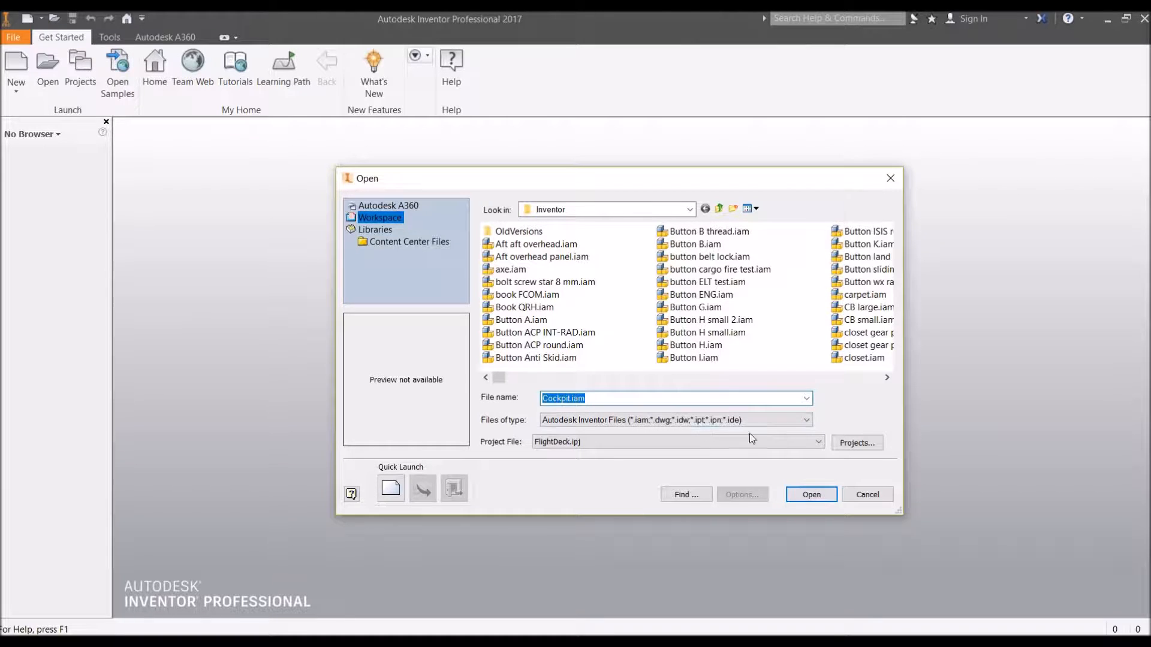
left_click(810, 499)
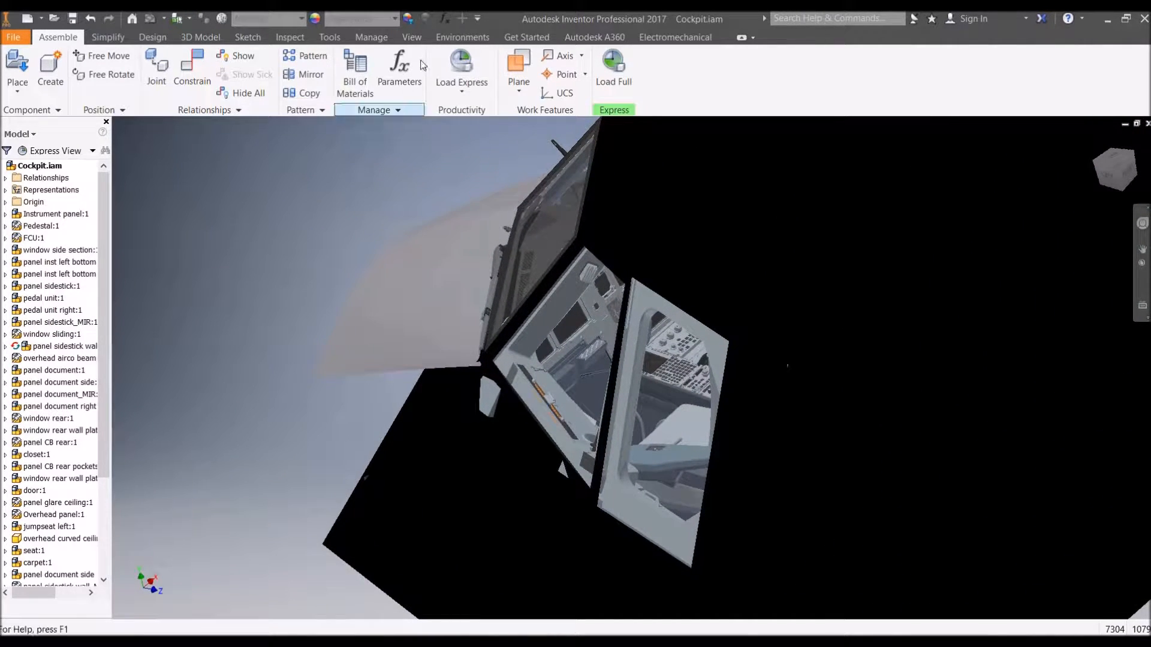
left_click(423, 38)
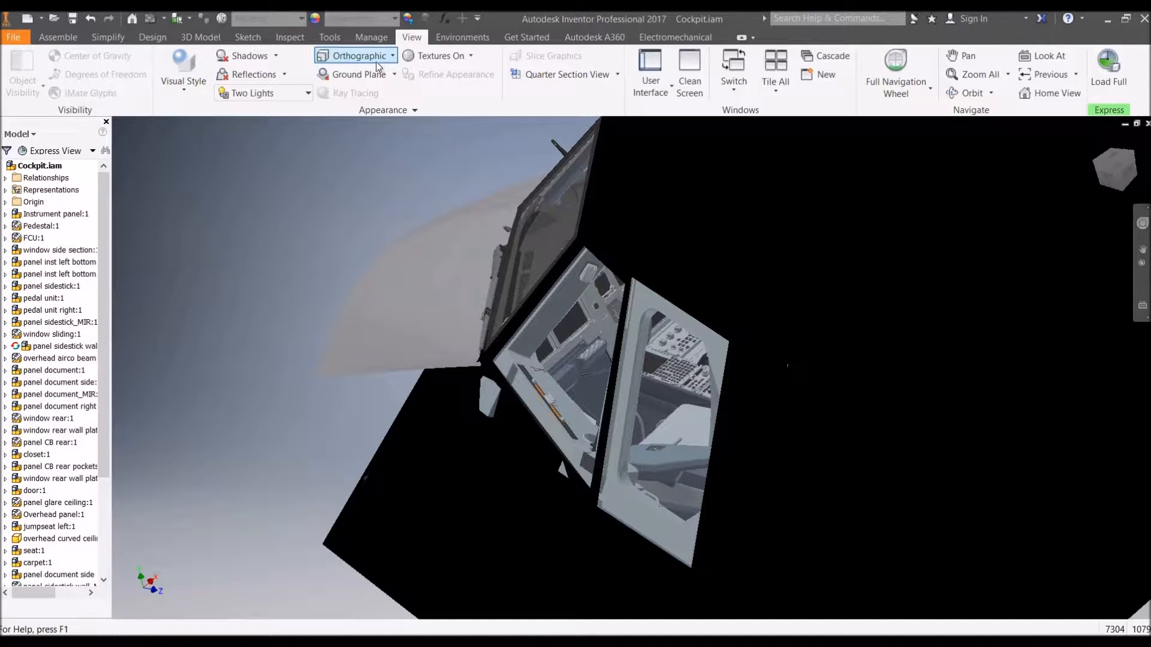
left_click(375, 61)
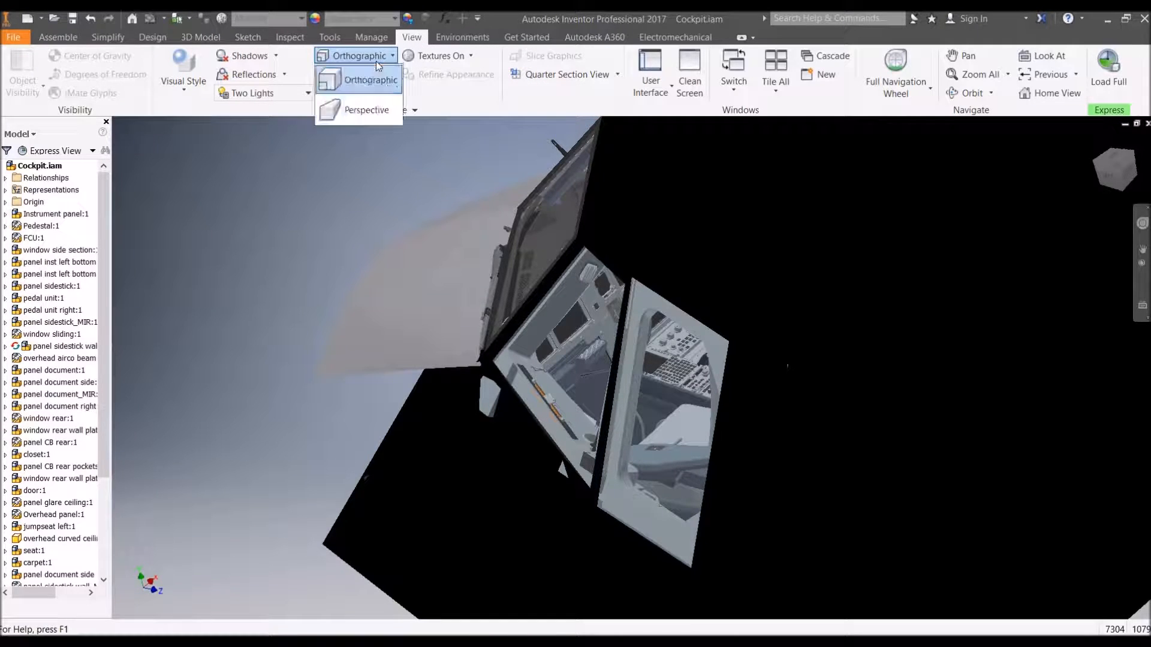
left_click(362, 113)
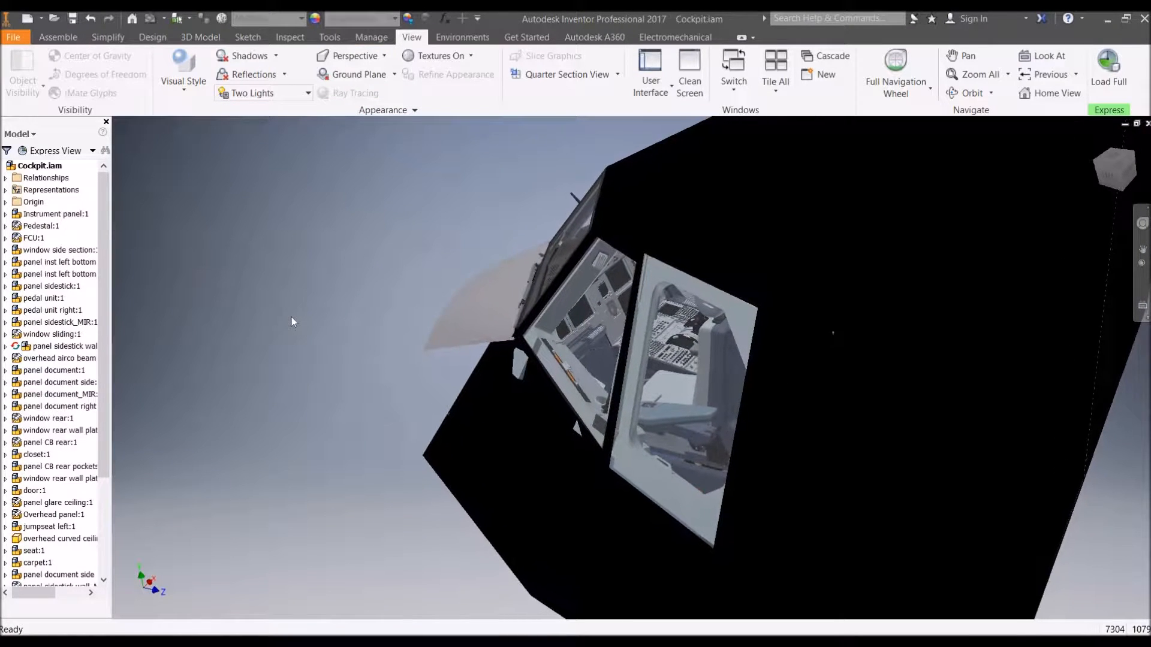
scroll(262, 314, "up", 5)
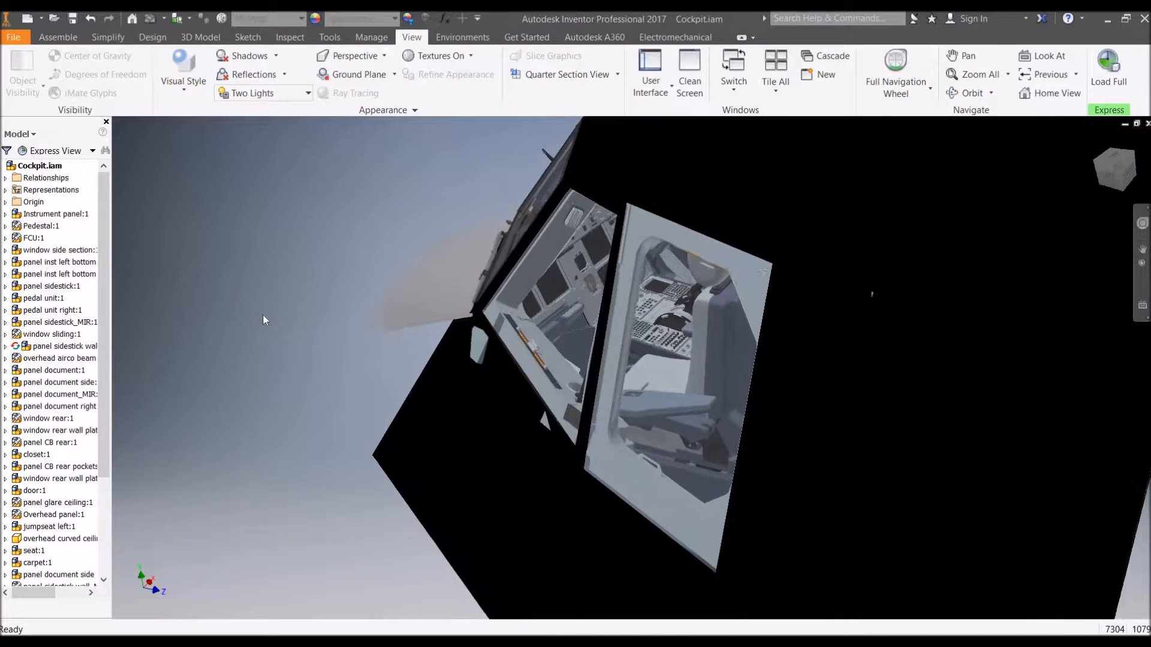
scroll(262, 314, "up", 8)
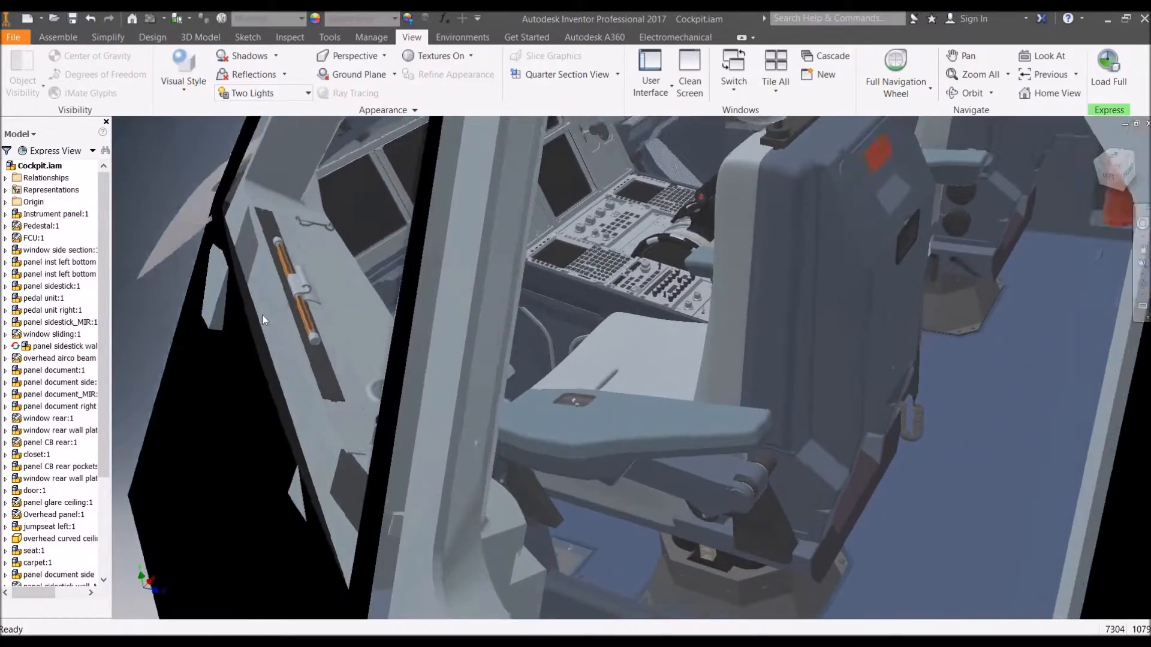
scroll(261, 314, "up", 8)
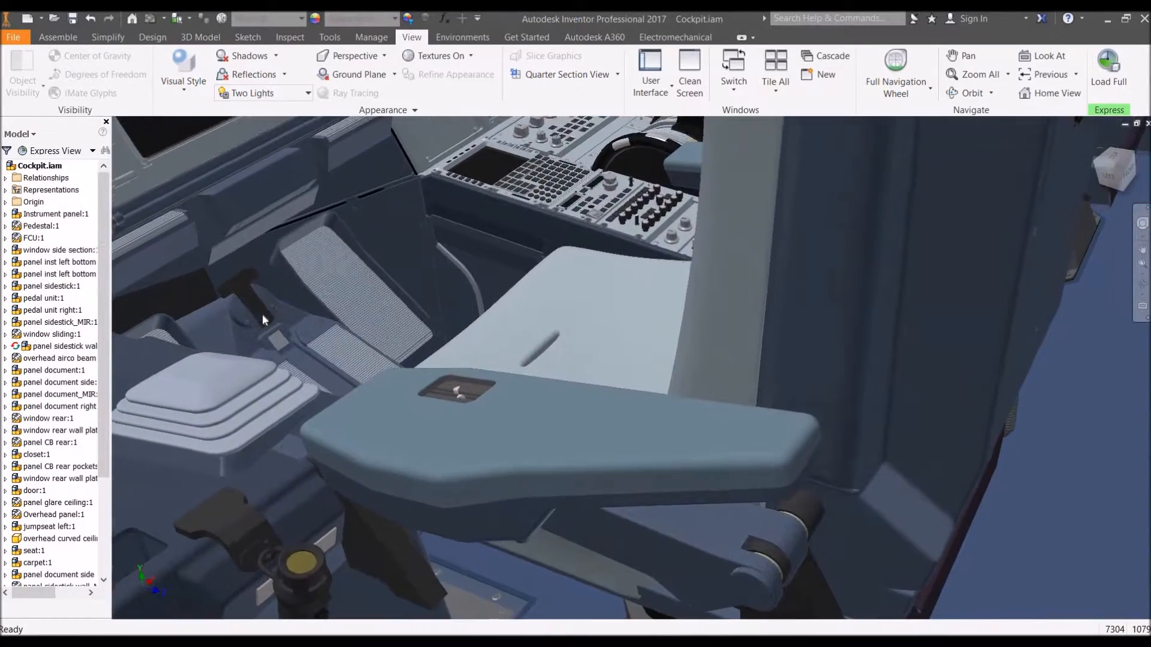
scroll(261, 314, "up", 6)
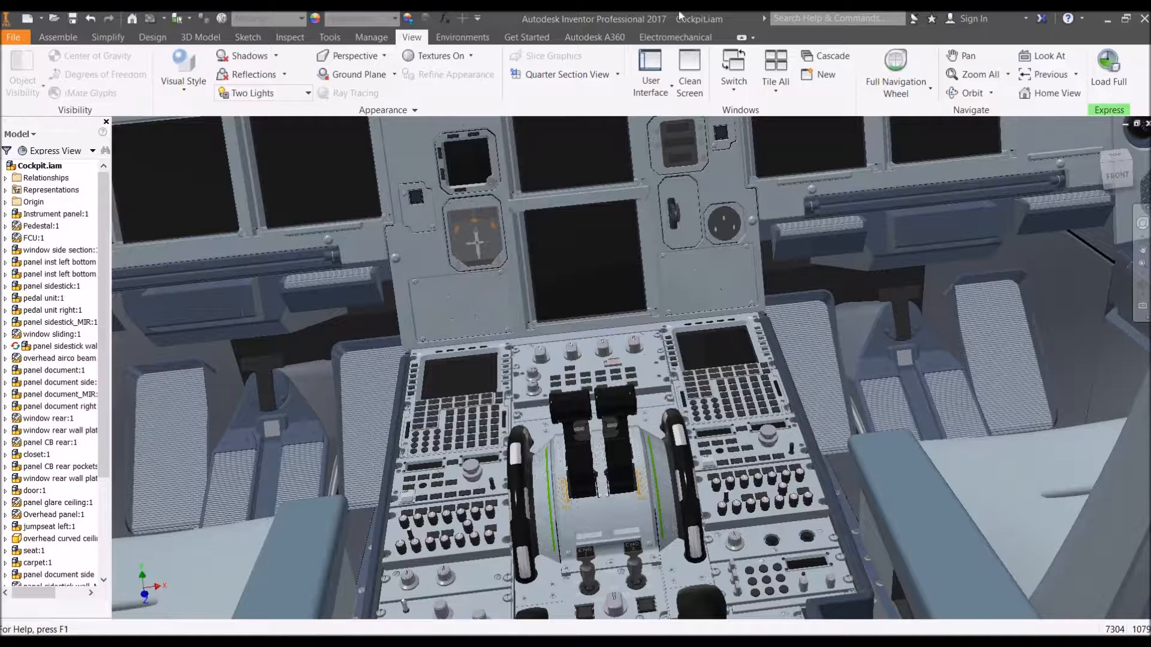
Start Copy Components on the whole Cockpit.iam assembly with all its components and set the destination to Open in New Window.
left_click(58, 37)
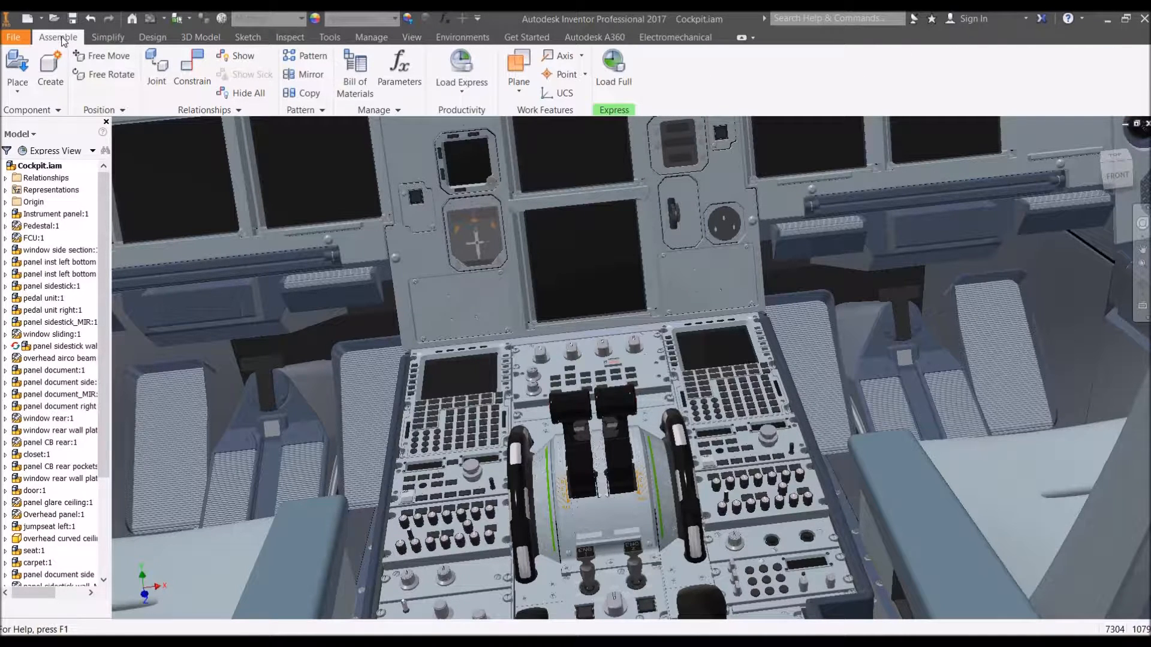
left_click(295, 97)
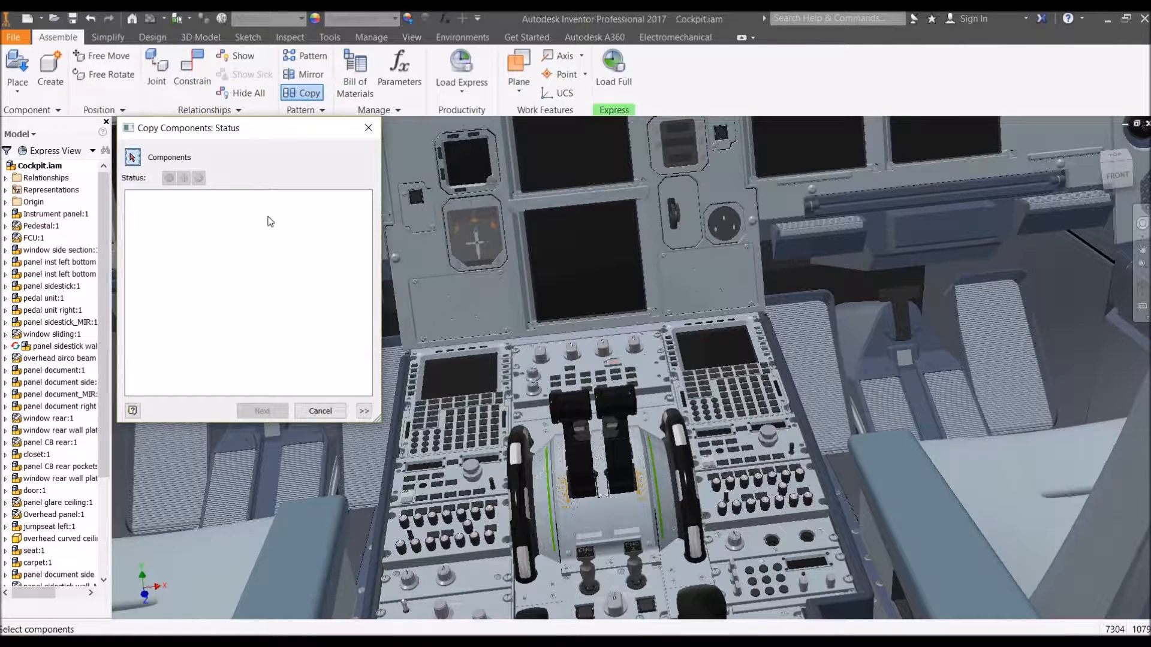
left_click(39, 166)
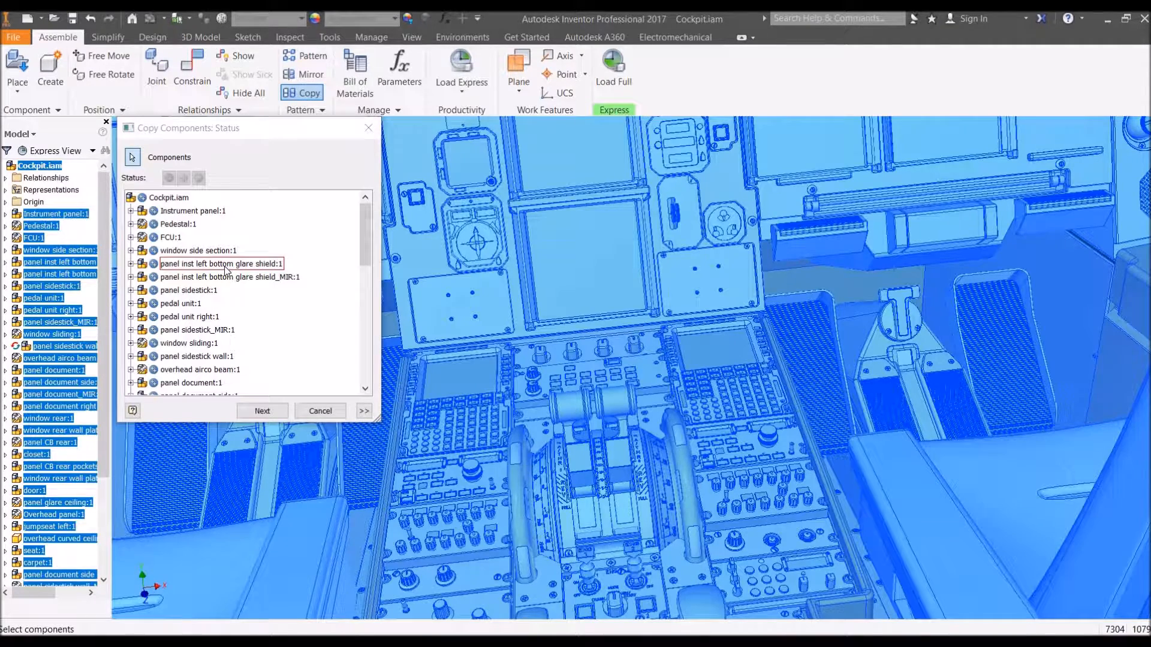
left_click(264, 411)
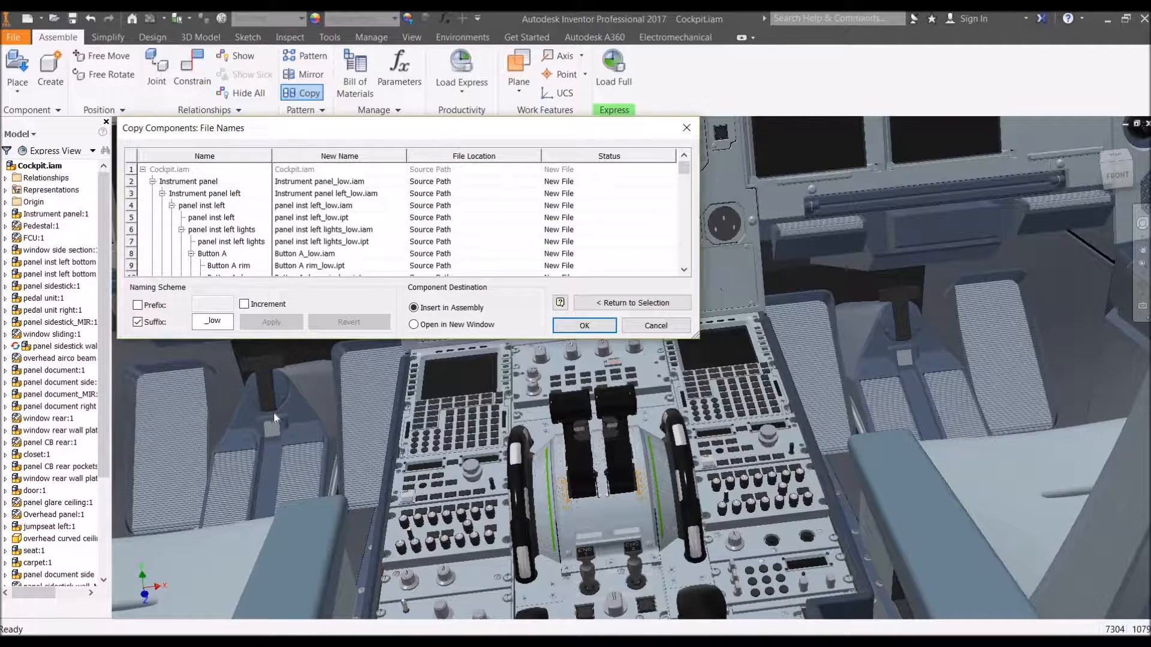
left_click(425, 325)
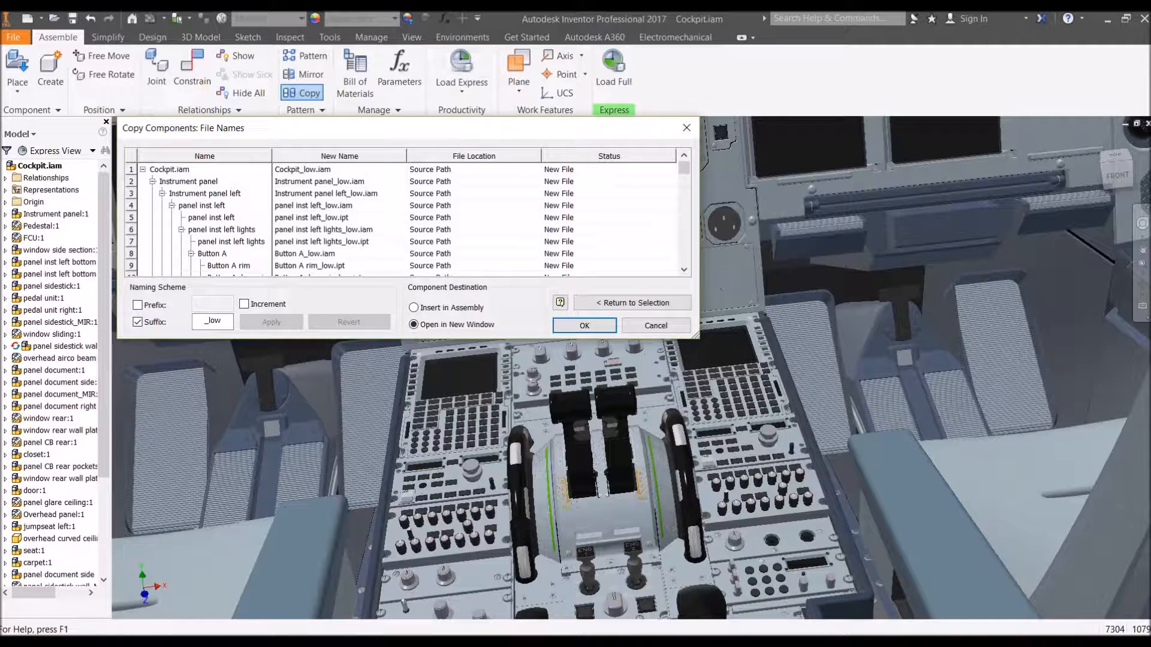
Switch to File Explorer and create a folder named Inventor_low in C:\Sources.
key("alt+Tab")
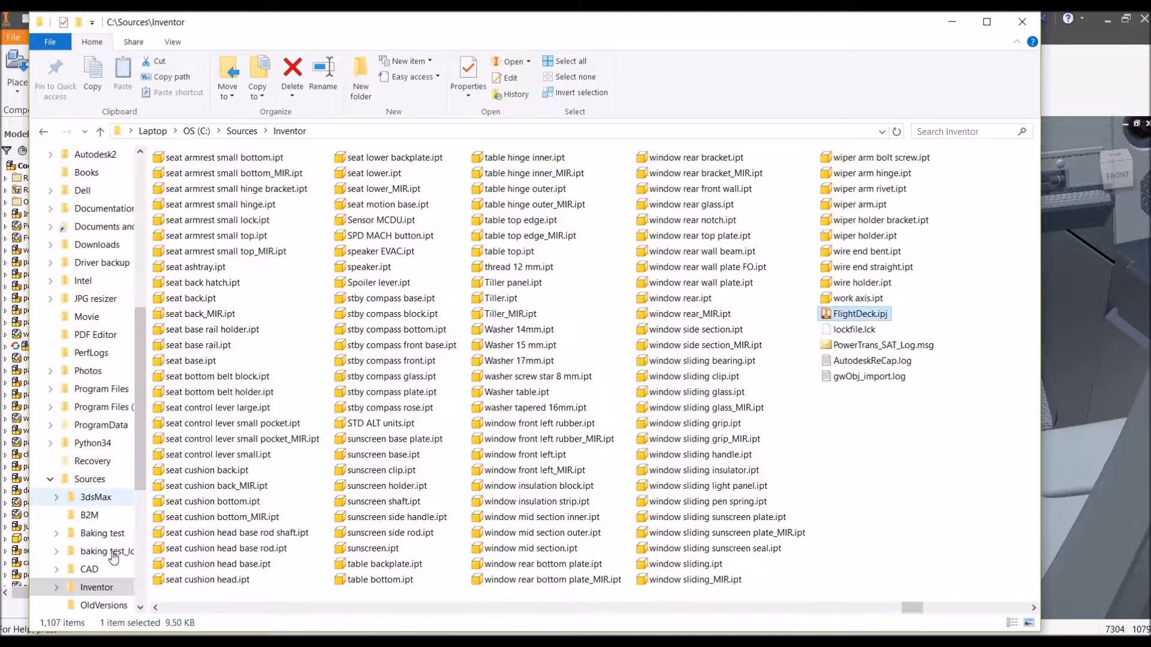
left_click(90, 480)
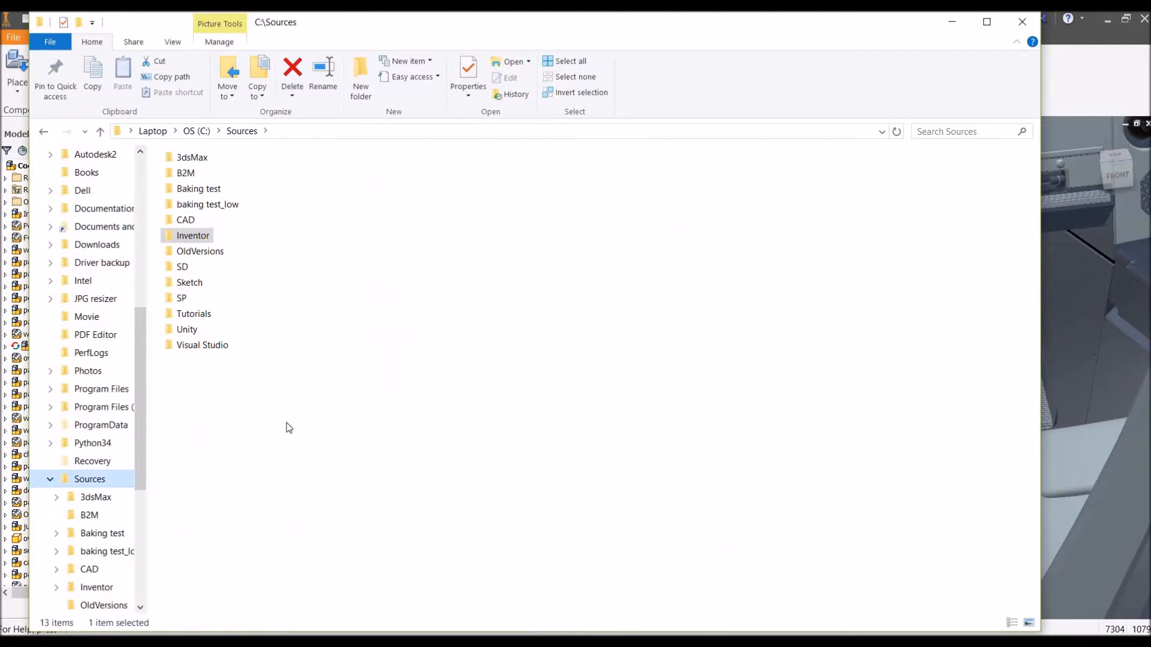
right_click(237, 396)
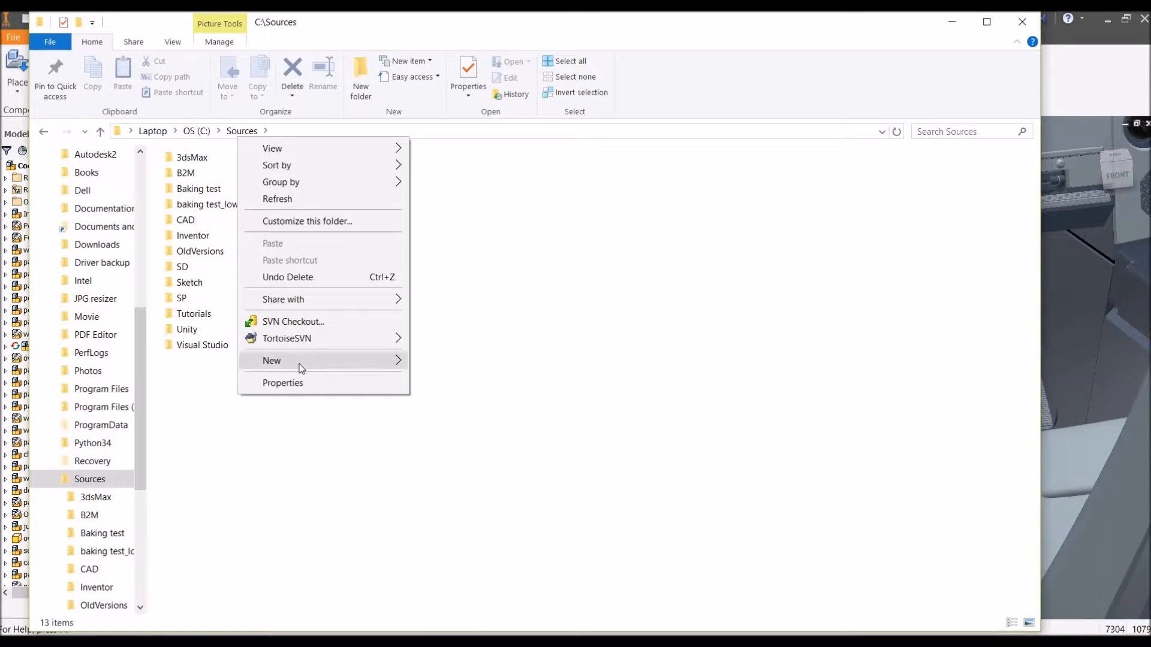
mouse_move(300, 363)
left_click(456, 364)
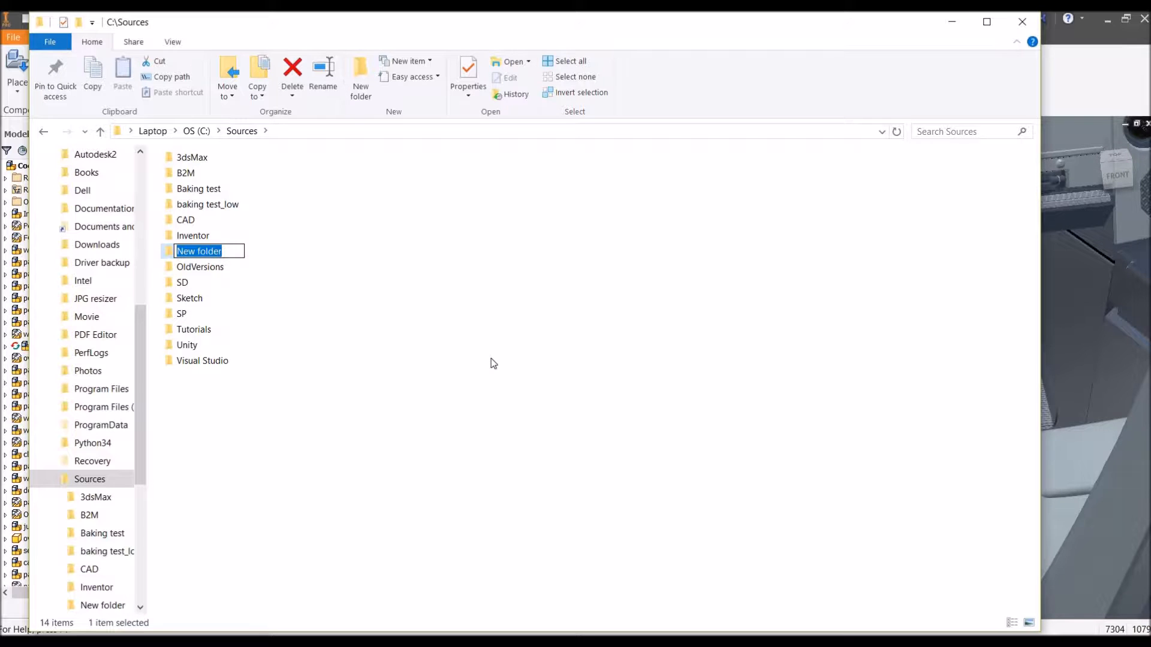
type("Inventor_low")
key("Return")
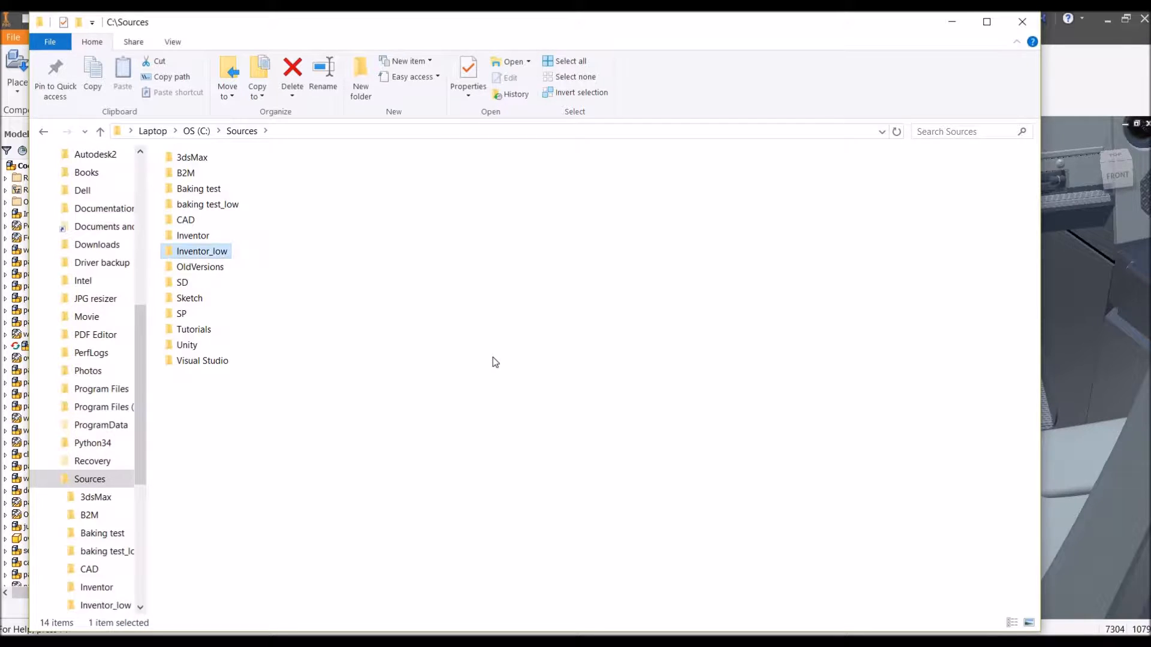
Open the Inventor_low folder and copy its full path.
left_click(300, 133)
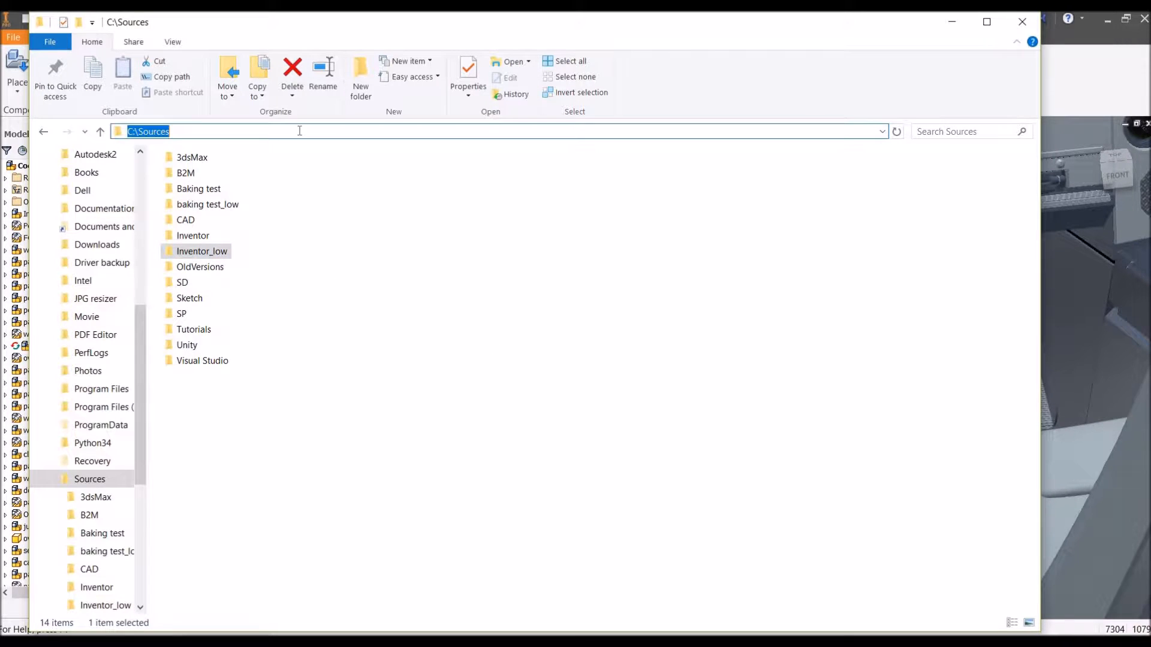
left_click(210, 250)
double_click(210, 251)
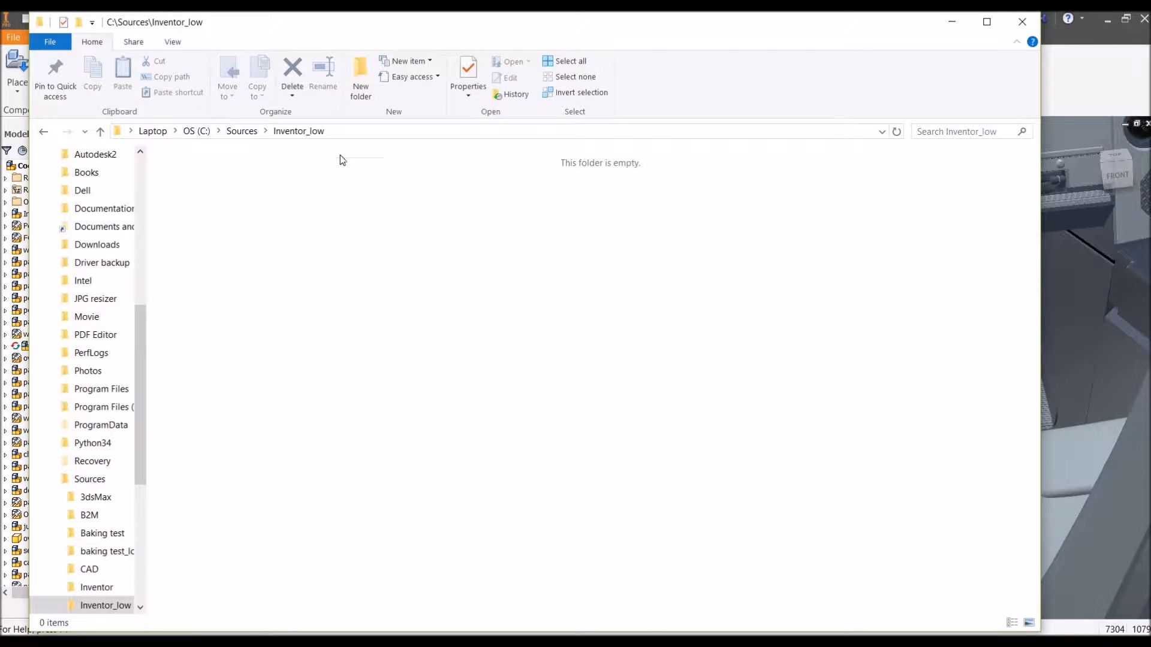
left_click(354, 135)
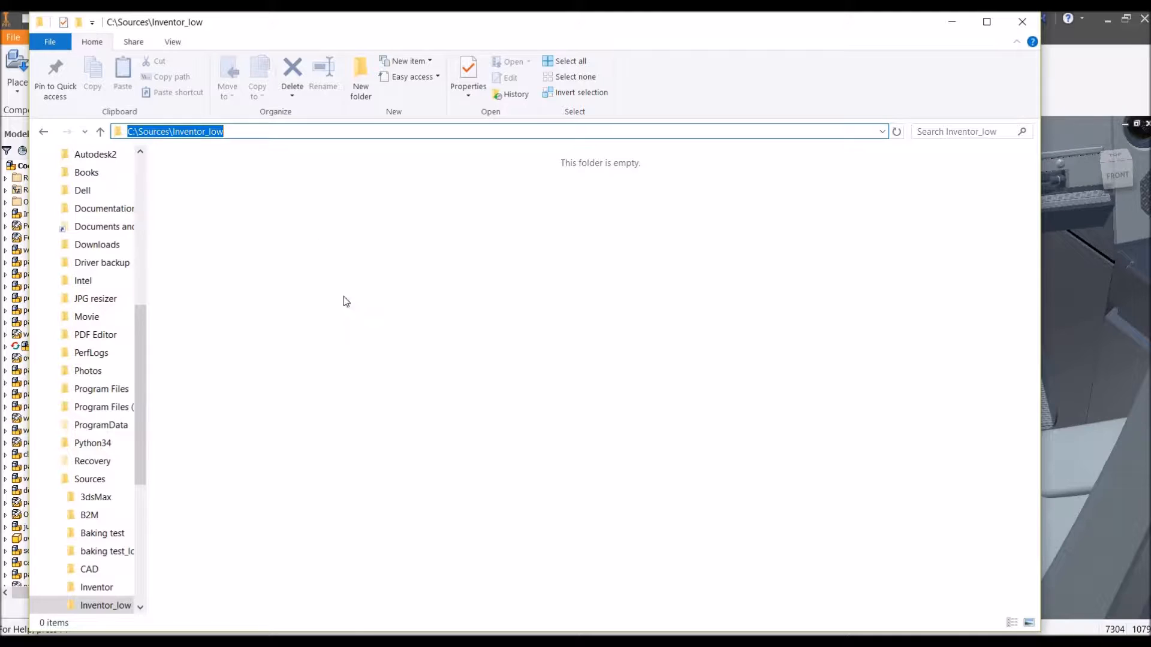
Switch back to Inventor and replace every Source Path file location of the copied components with C:\Sources\Inventor_low.
left_click(374, 641)
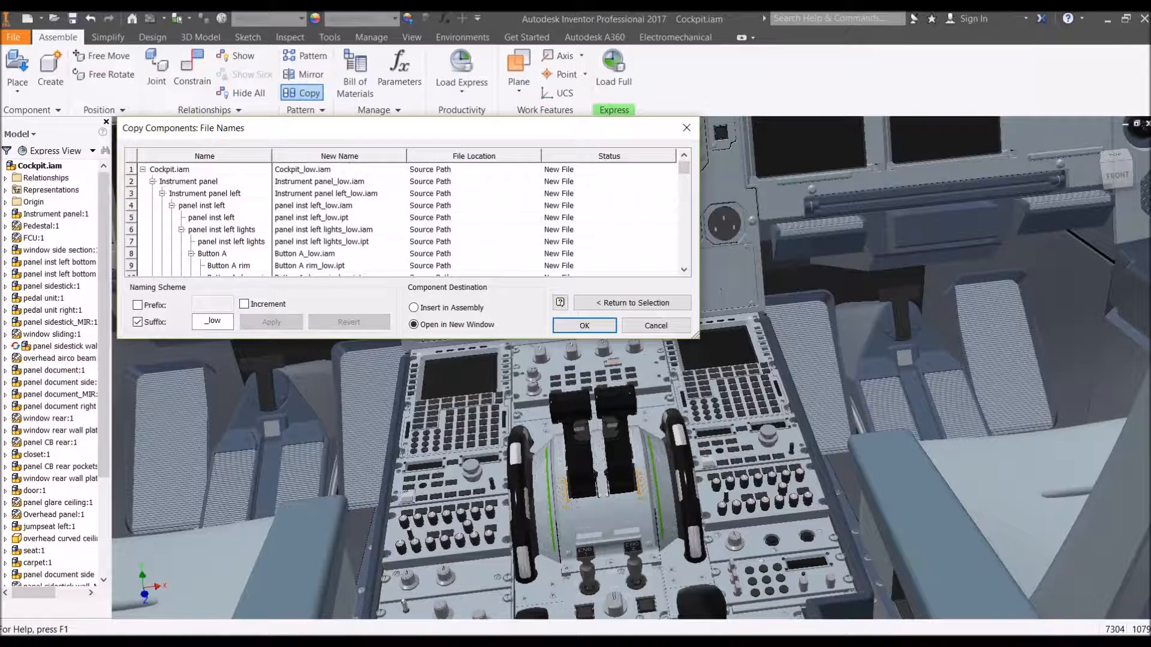
left_click(444, 172)
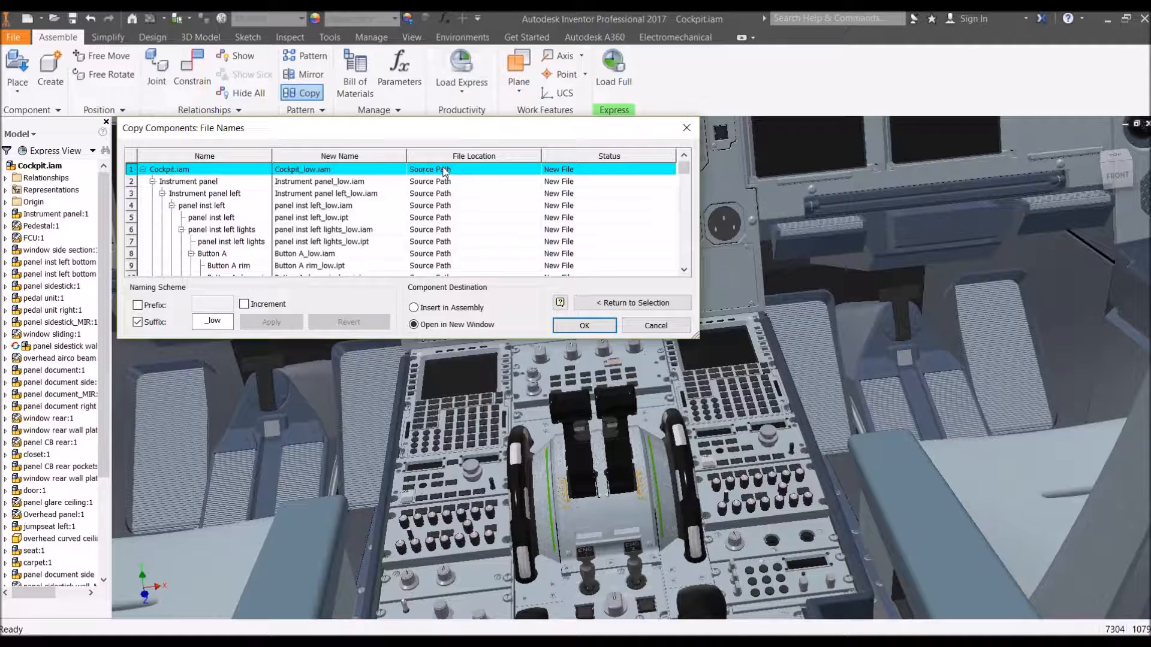
right_click(445, 172)
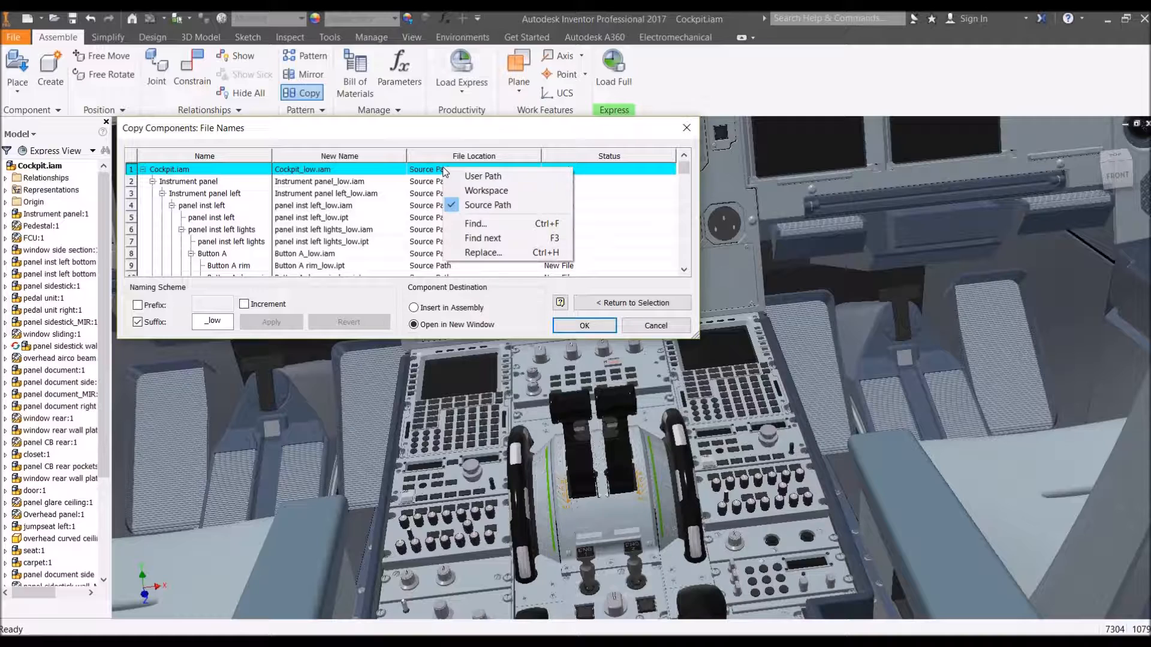
left_click(480, 252)
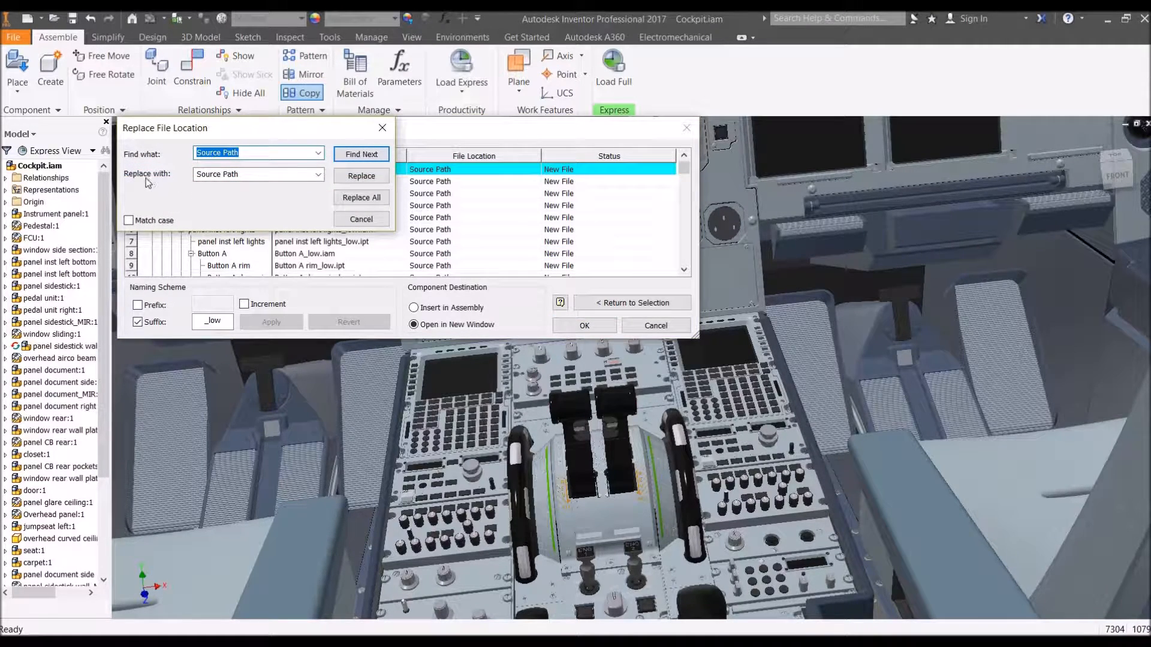
left_click(317, 174)
left_click(228, 187)
left_click(265, 175)
double_click(205, 178)
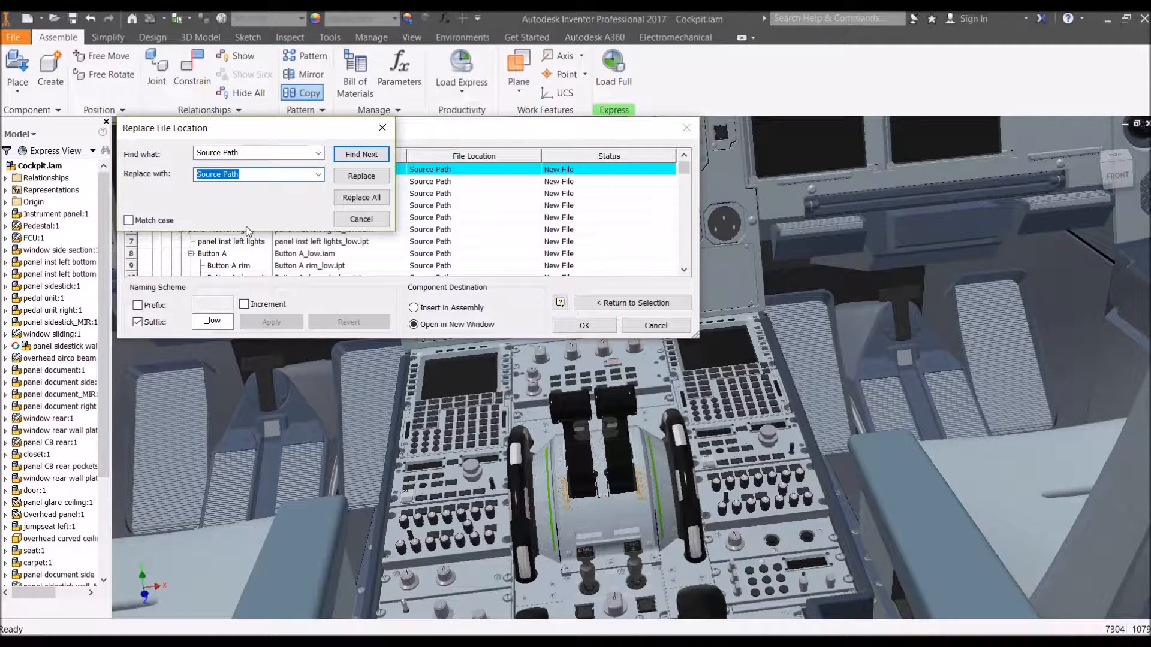
key("ctrl+v")
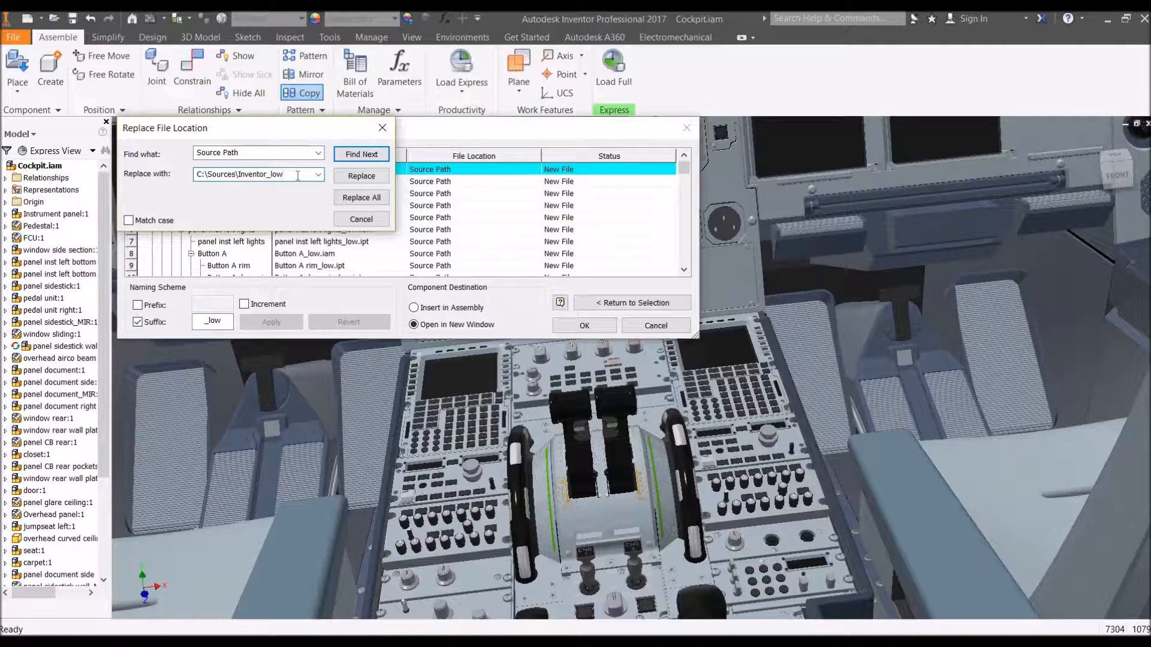
left_click(344, 203)
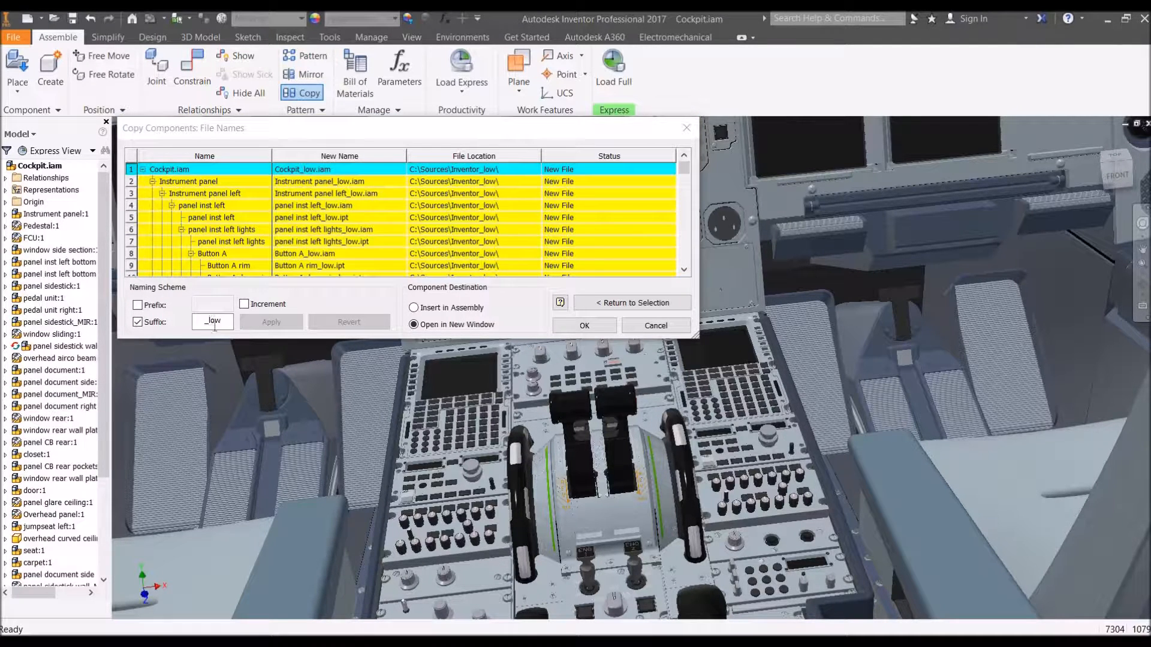
Keep the _low suffix for the new file names and run the component copy.
left_click_drag(225, 323, 199, 323)
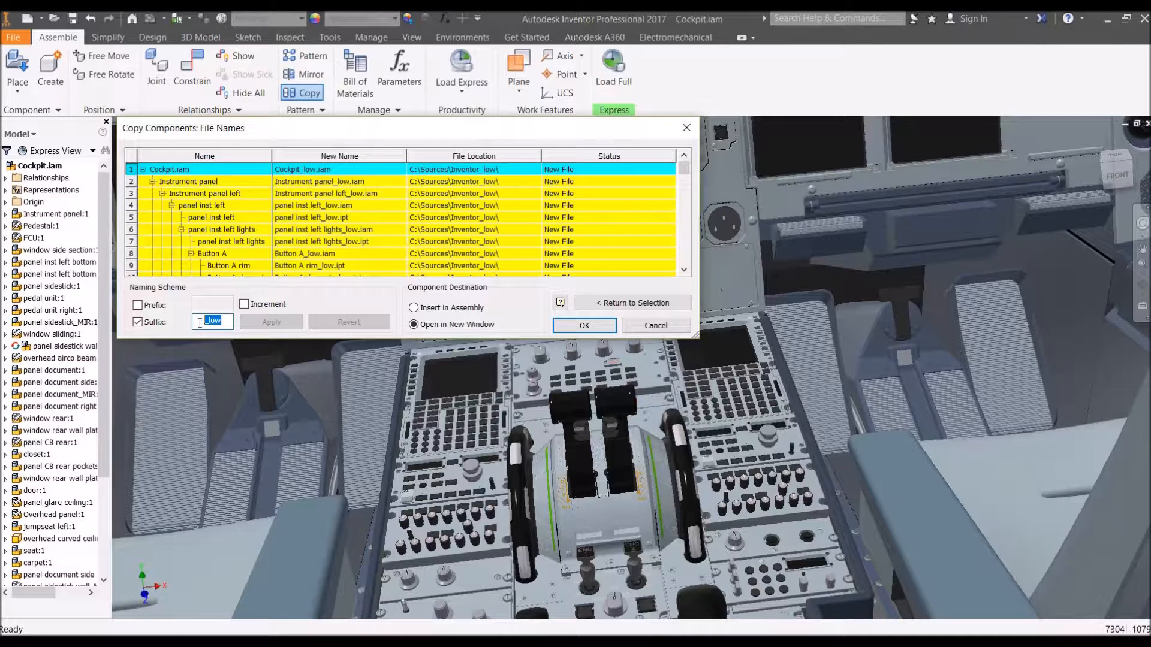
left_click(223, 324)
mouse_move(223, 323)
left_mouse_down()
mouse_move(200, 327)
mouse_move(211, 327)
left_mouse_up()
double_click(214, 331)
left_click(567, 326)
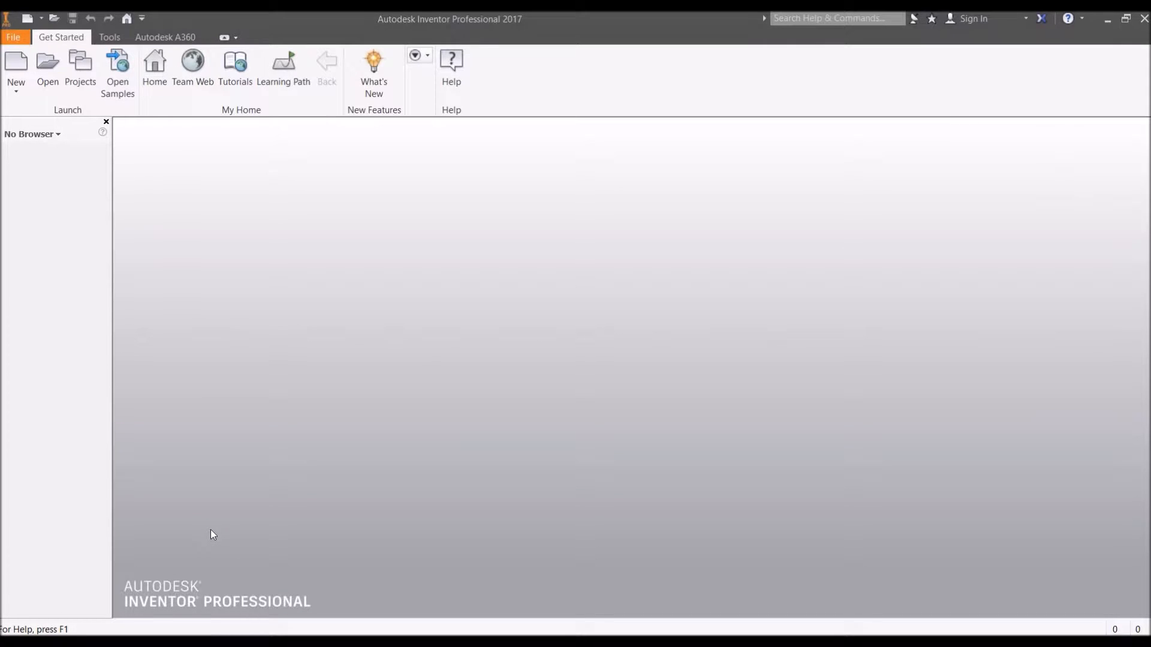
Start a new single-user project and name it Cockpit_low.
left_click(18, 38)
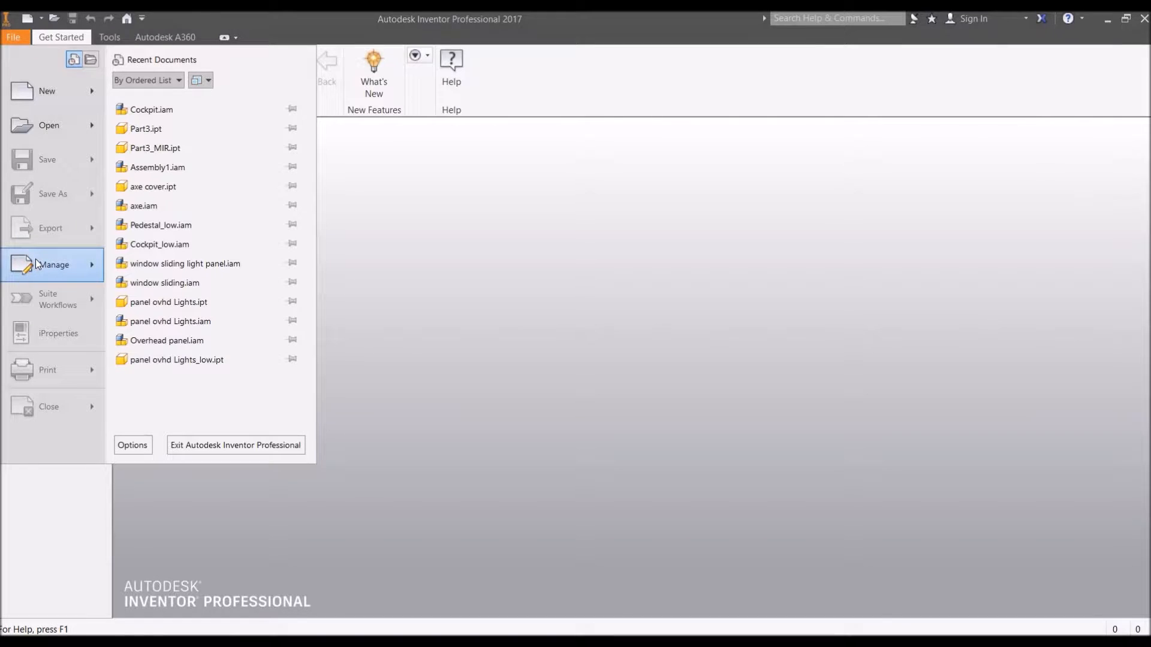
mouse_move(42, 265)
left_click(193, 90)
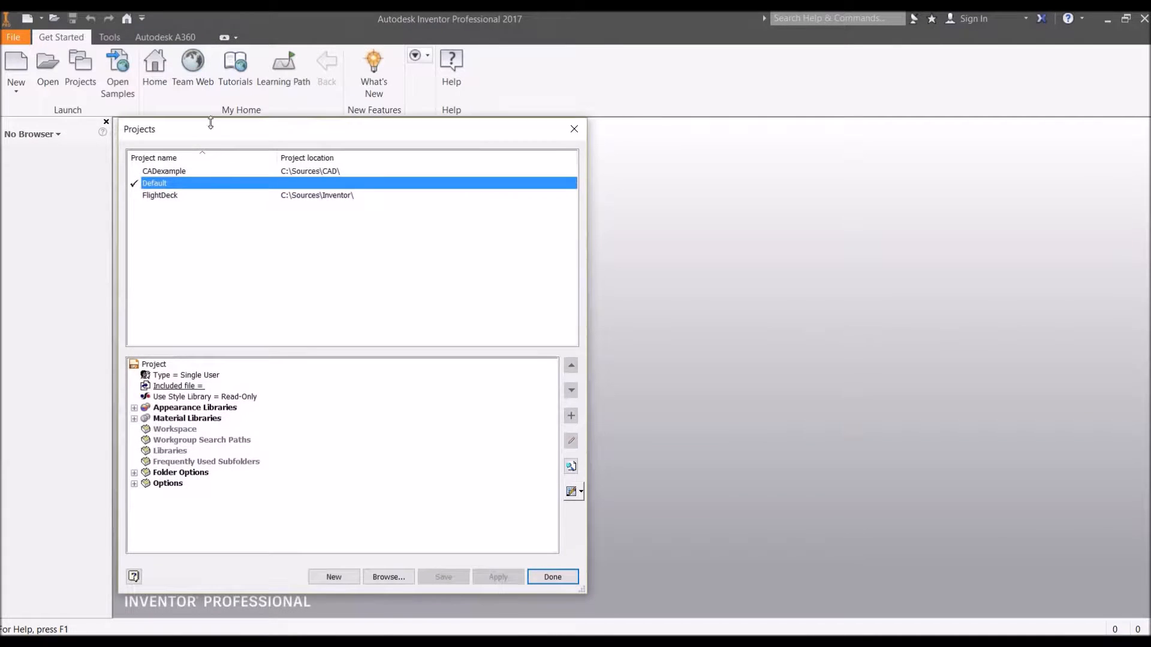
left_click(346, 578)
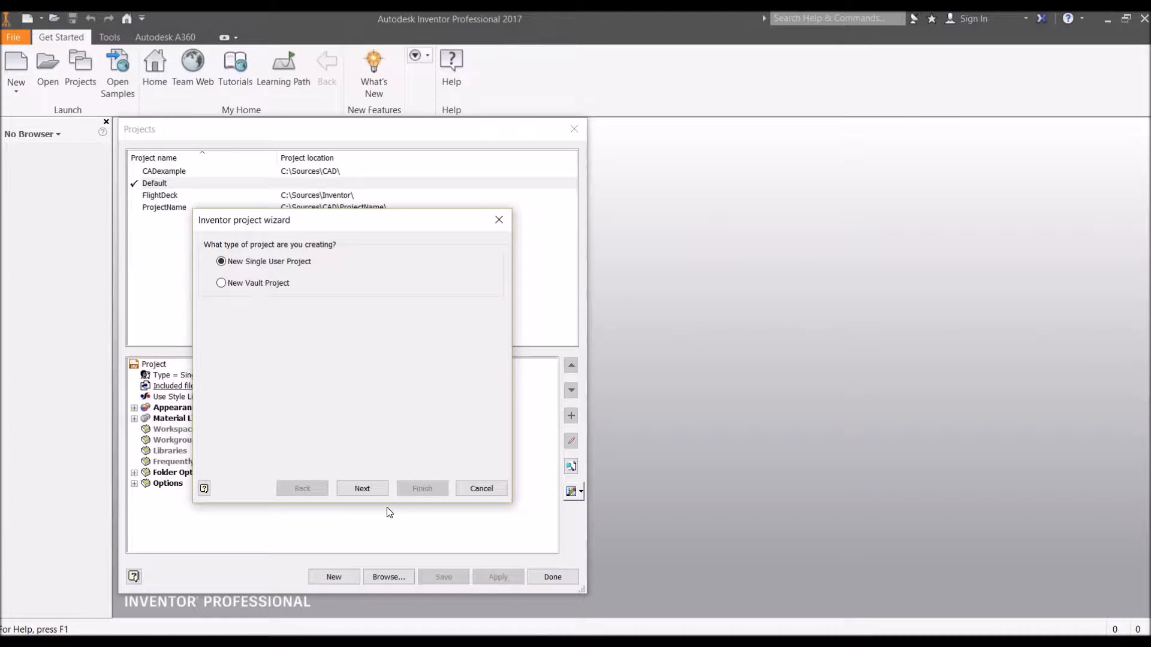
left_click(362, 489)
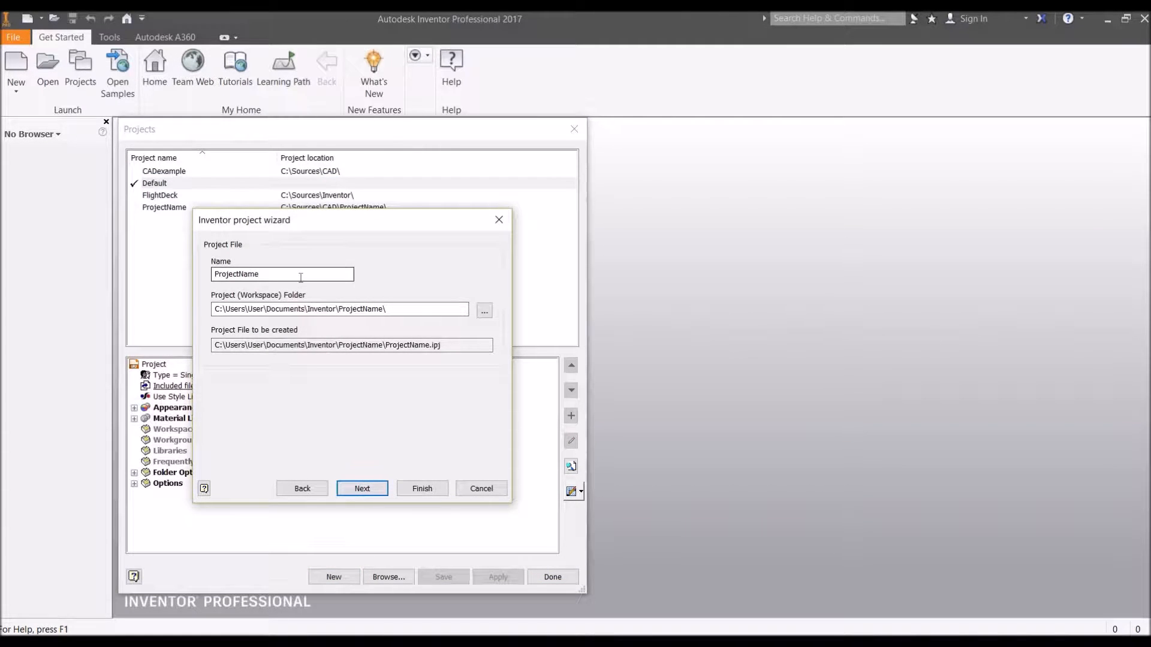
left_click_drag(288, 274, 172, 288)
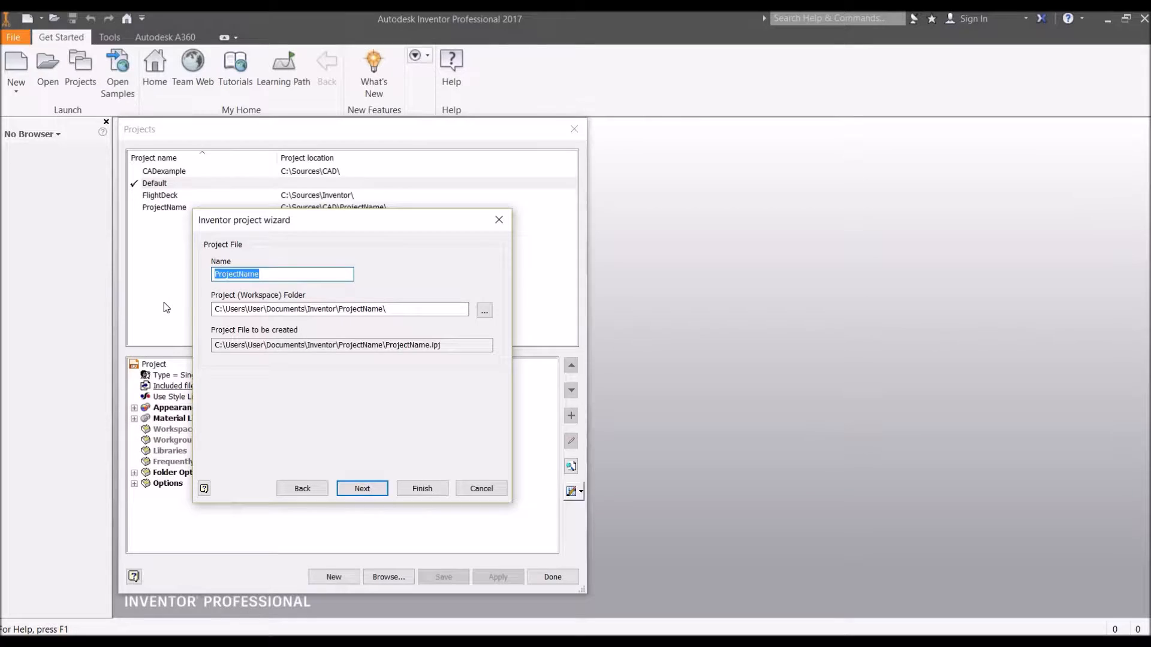
type("Cockpit_low")
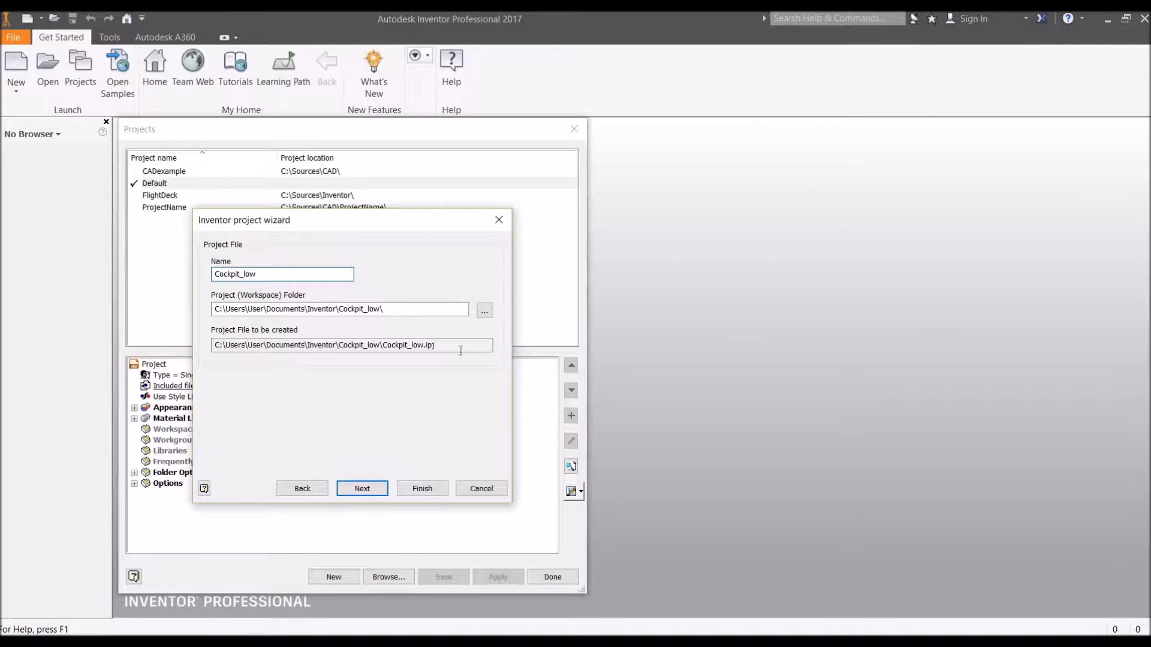
Set the project workspace folder to C:\Sources\Inventor_low.
left_click(485, 311)
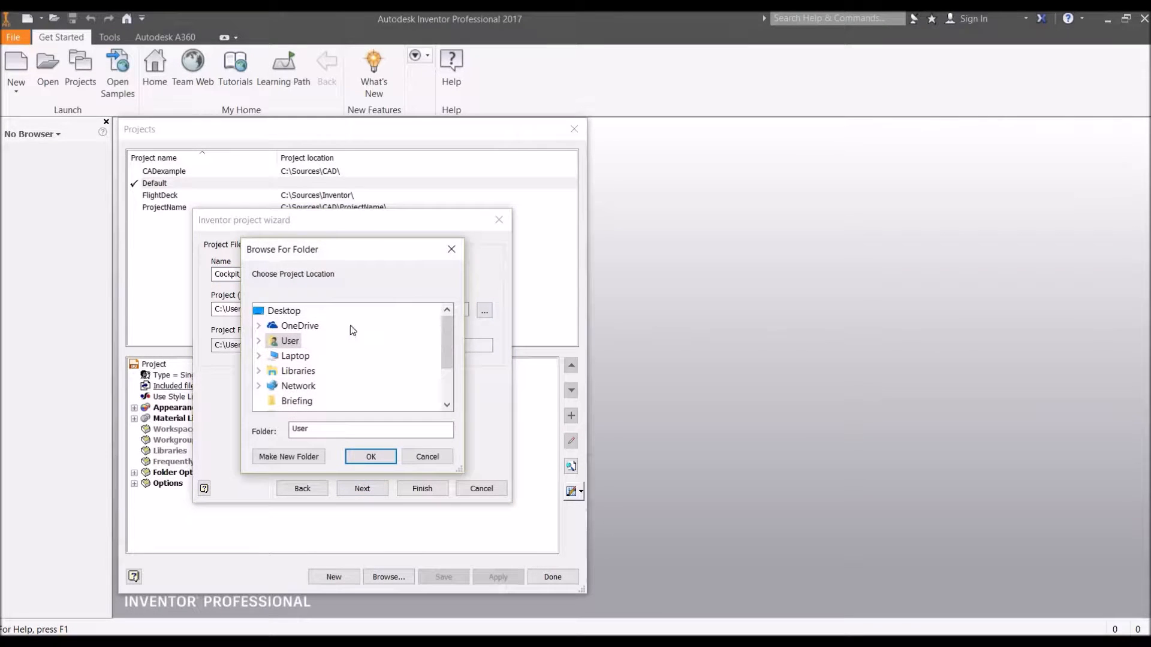
left_click(259, 355)
scroll(362, 369, "down", 3)
scroll(361, 367, "up", 2)
left_click(395, 386)
left_click_drag(446, 341, 449, 384)
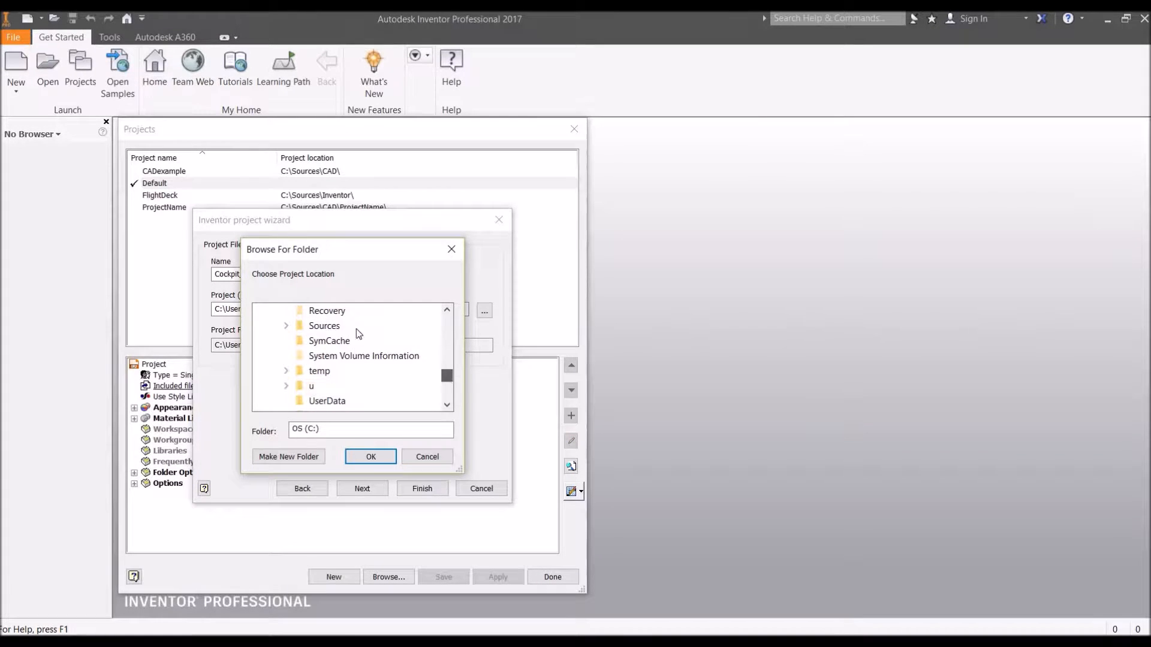
left_click(327, 326)
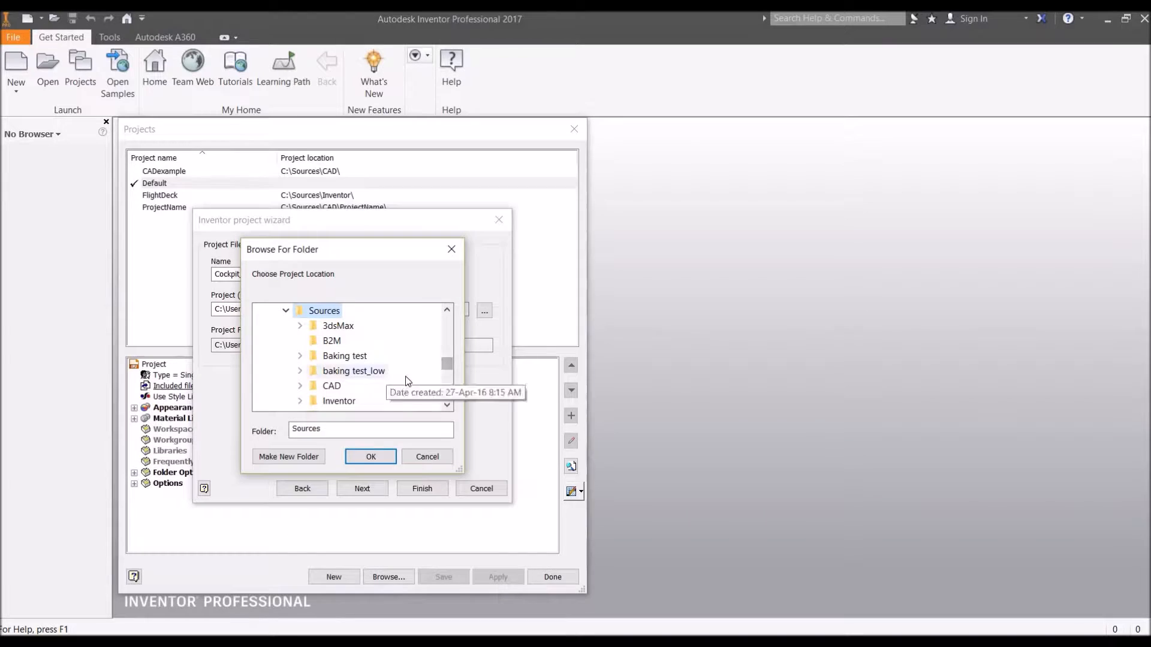
left_click_drag(448, 368, 448, 373)
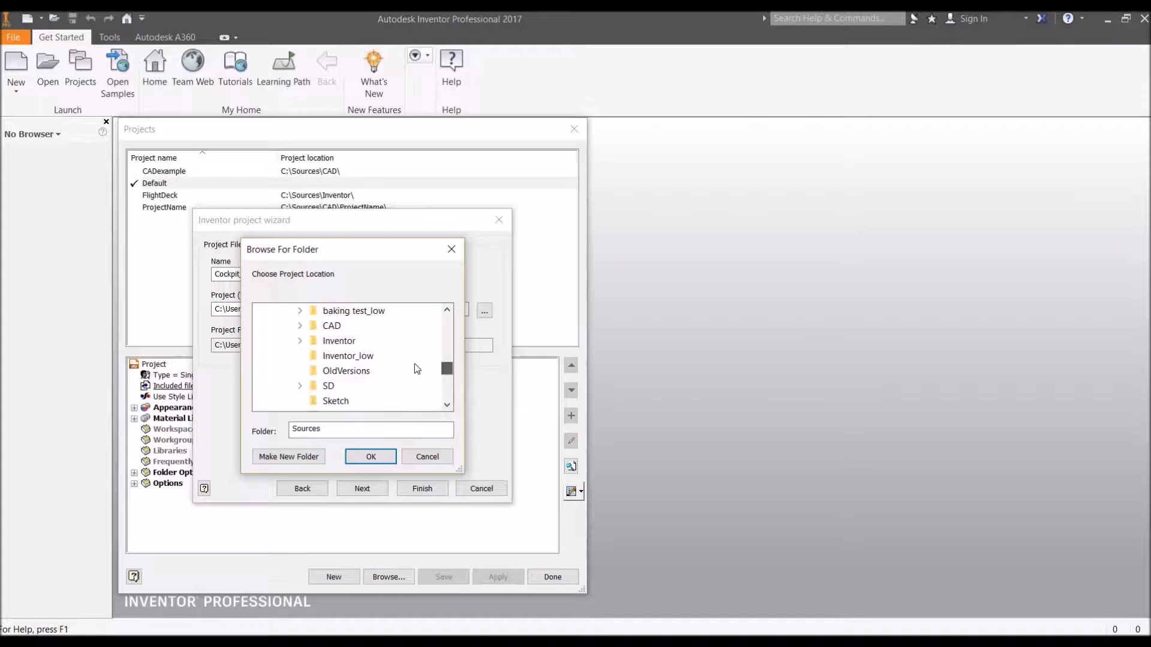
left_click(343, 358)
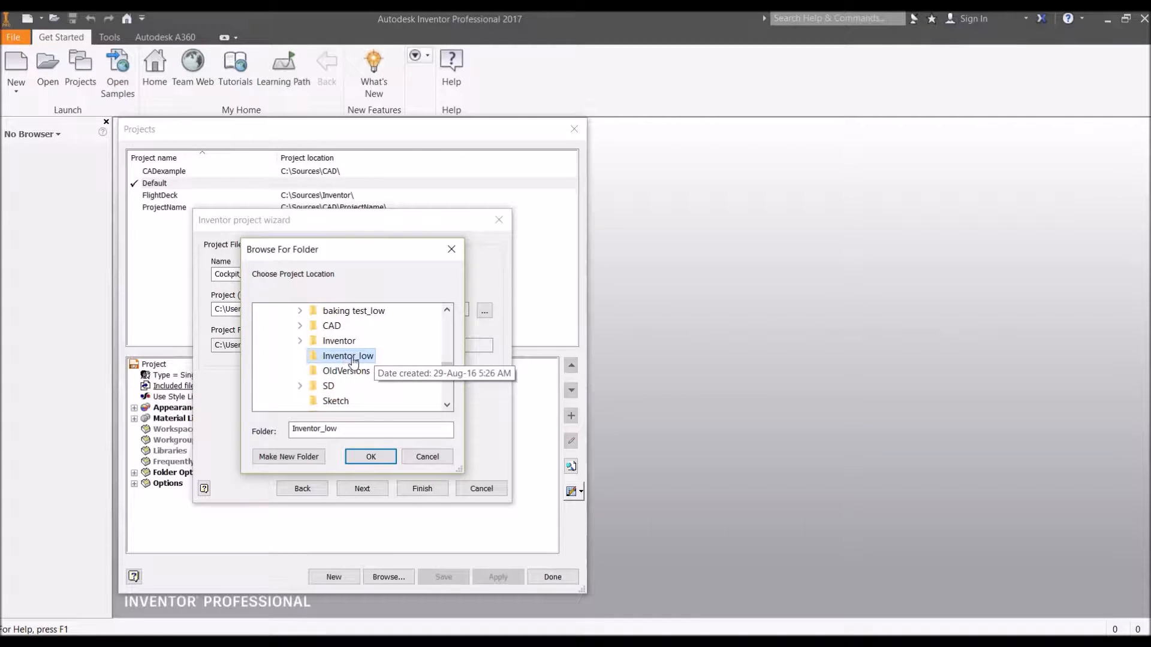
left_click(371, 457)
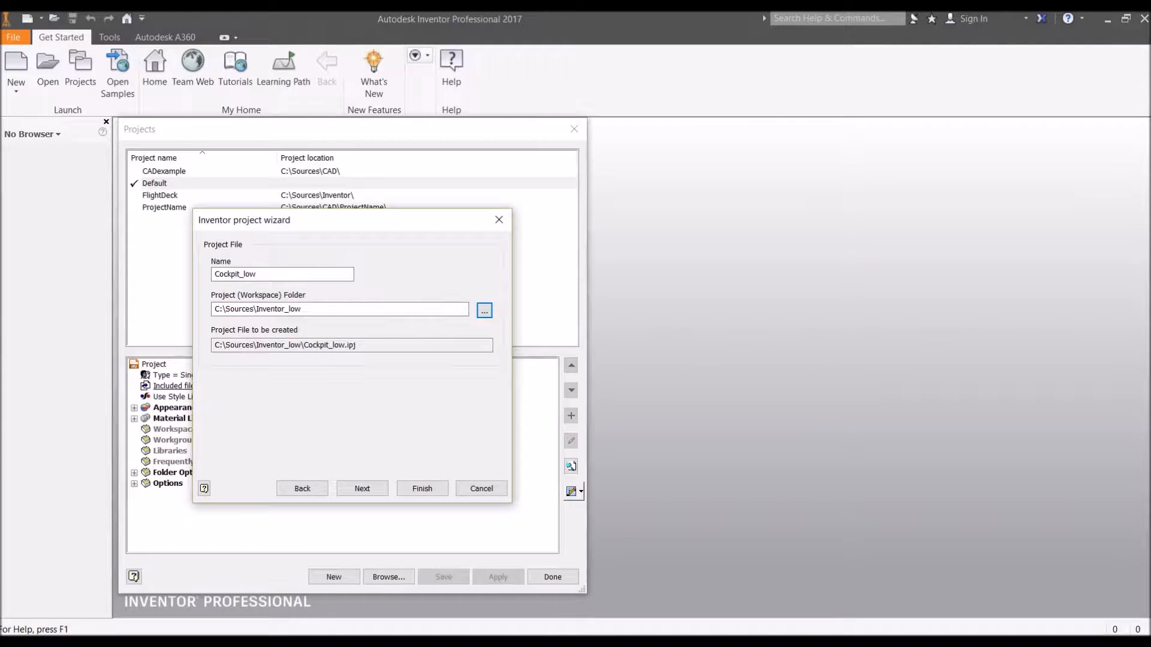
Switch to File Explorer, check the copied files in C:\Sources\Inventor_low, and return to Inventor.
key("alt+Tab")
left_click(114, 587)
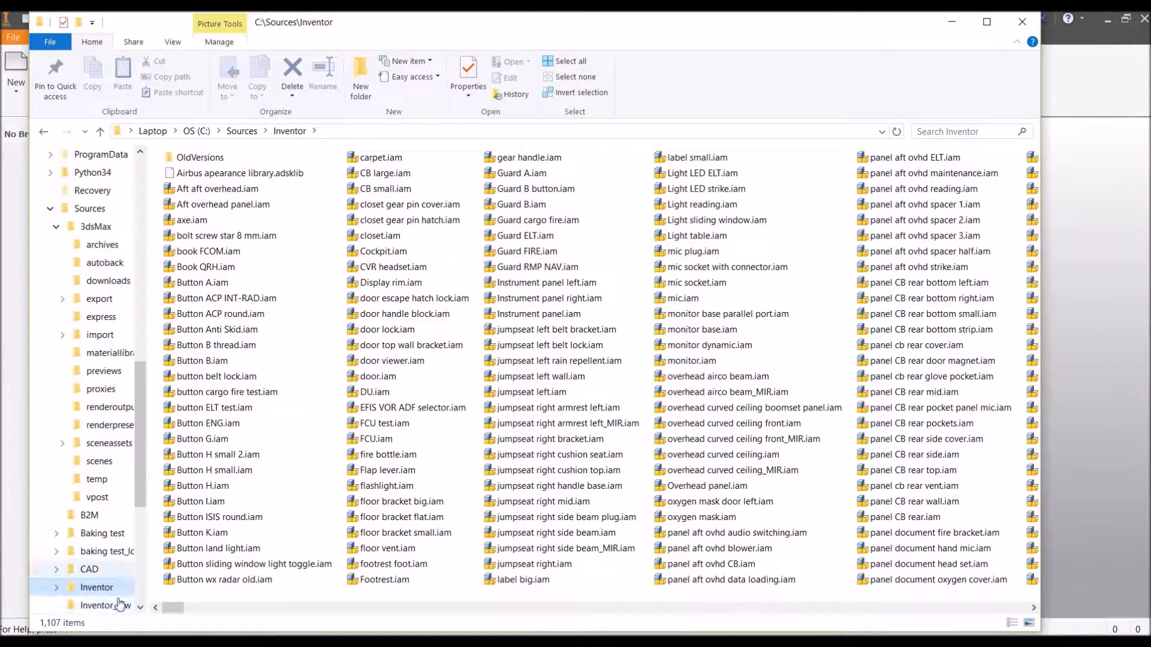
left_click(117, 605)
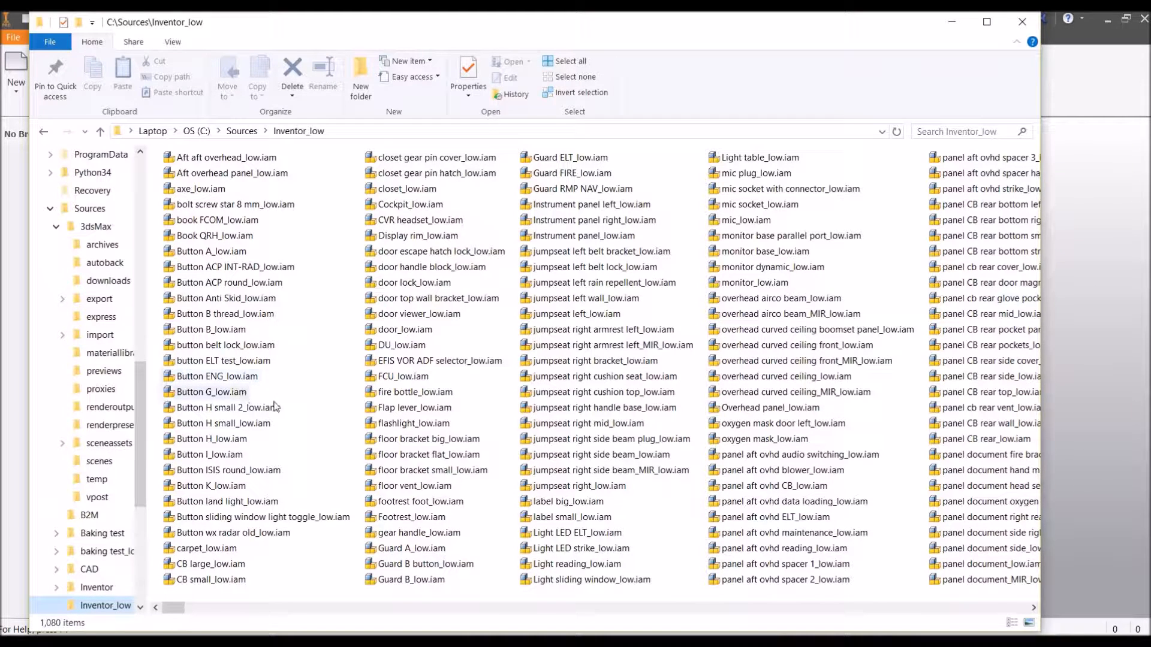
left_click(952, 22)
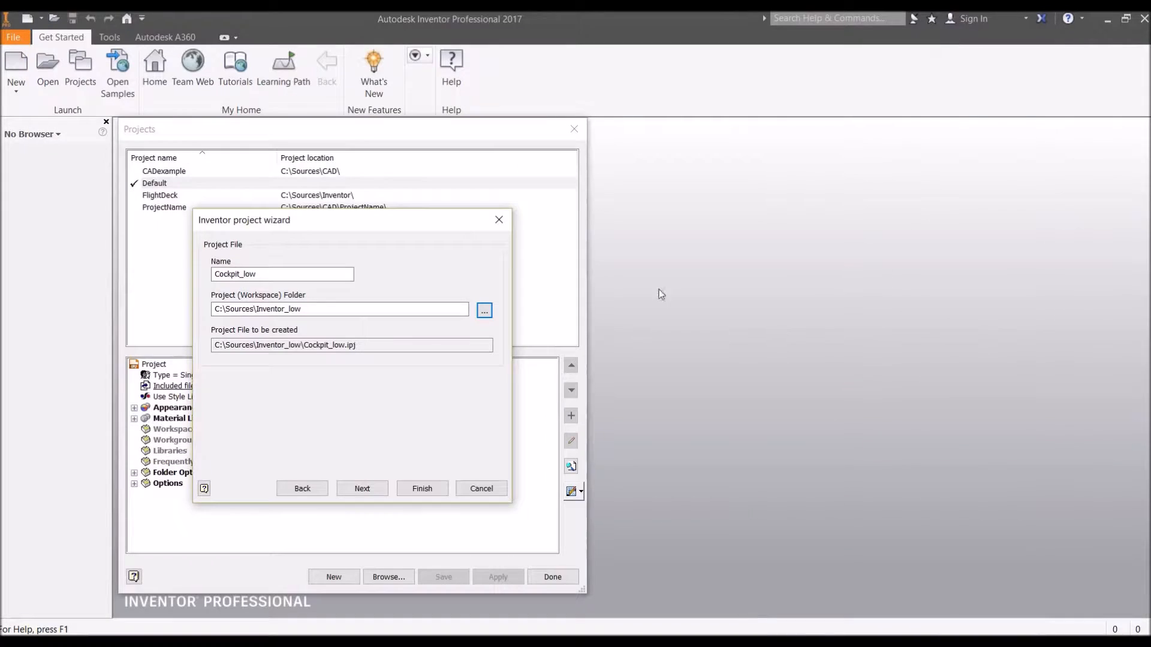
Finish creating the Cockpit_low project and close the project manager.
type("Cockpit_low")
left_click(332, 311)
left_click(362, 489)
left_click(420, 489)
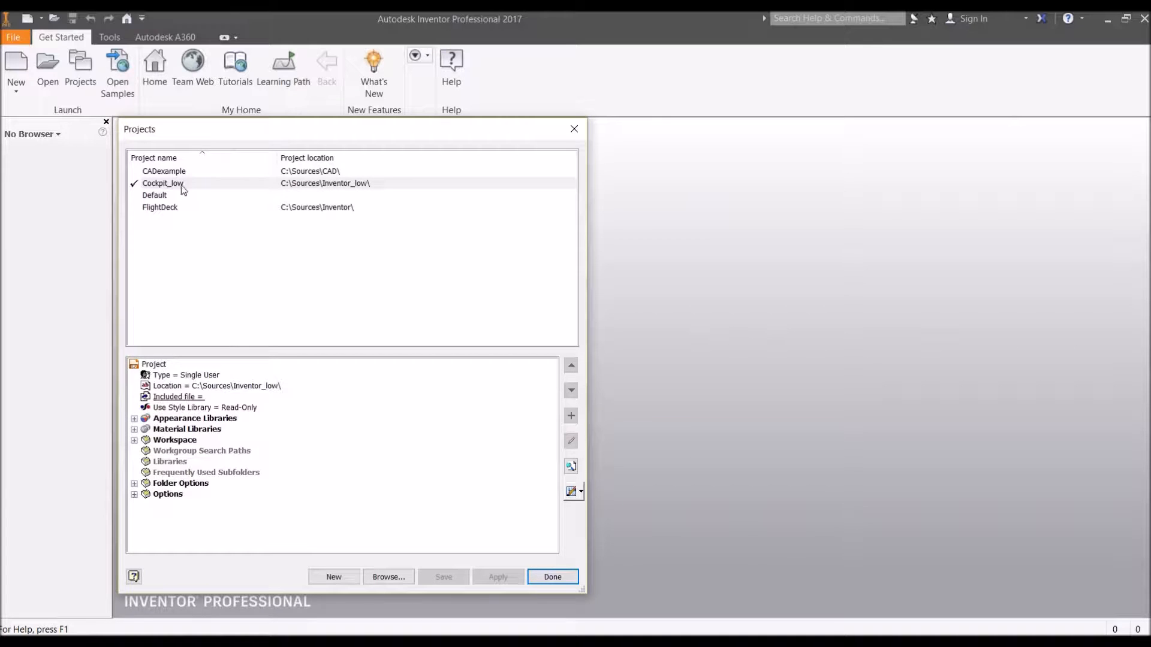
left_click(552, 576)
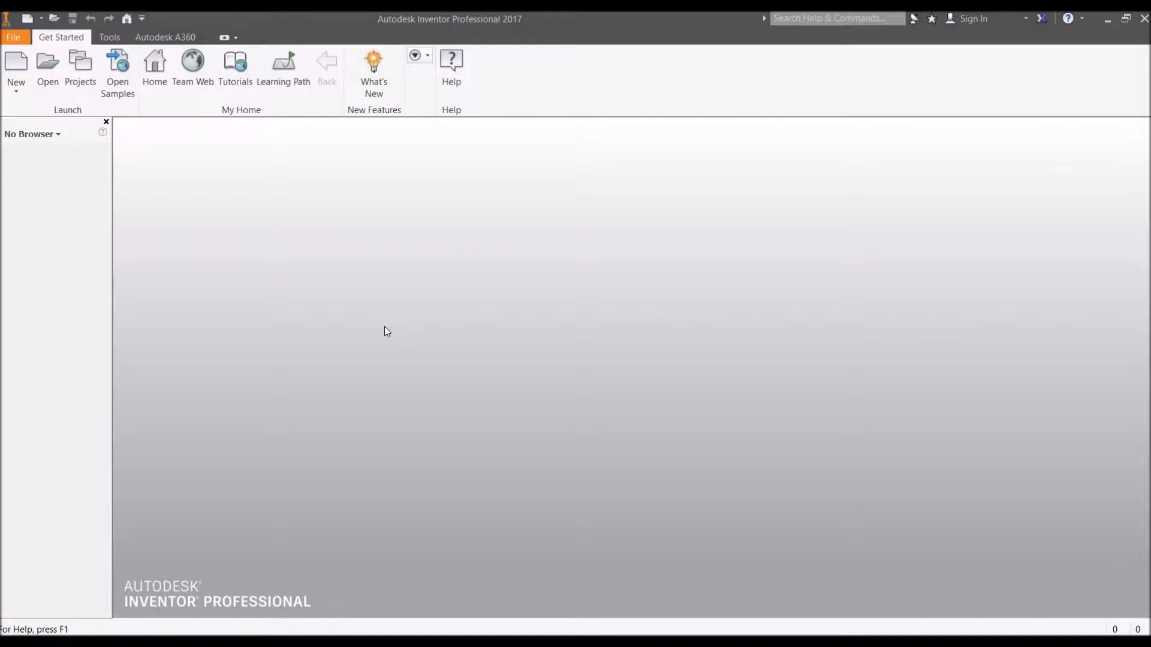
Open the Cockpit_low.iam assembly from the Inventor_low workspace.
left_click(48, 75)
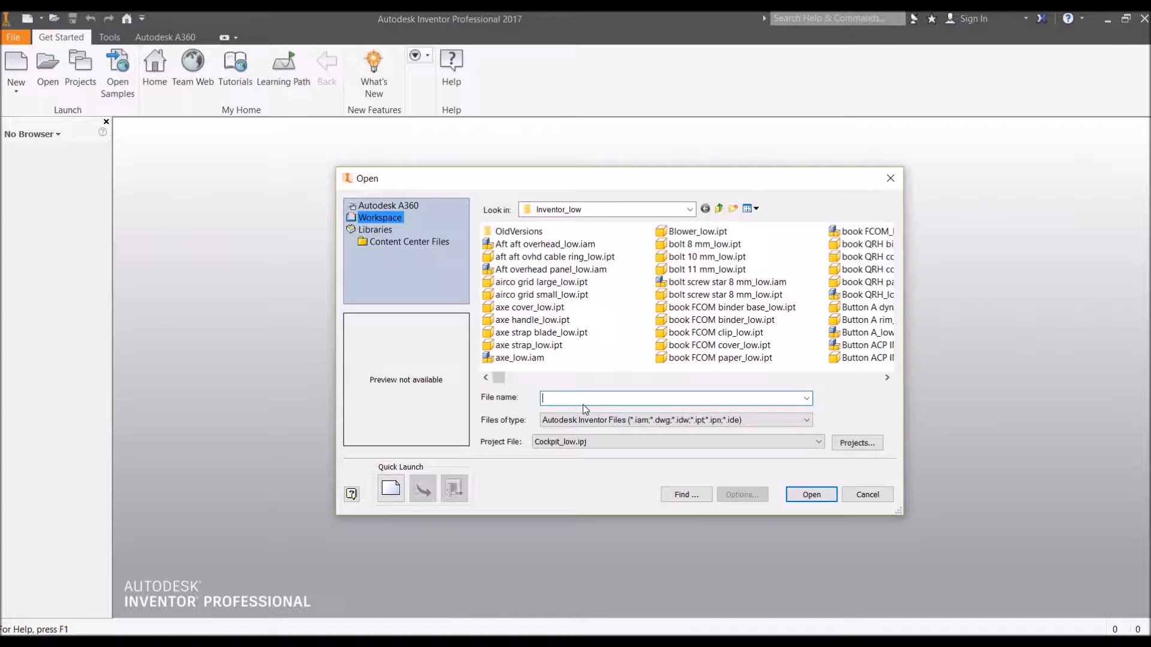
type("cock")
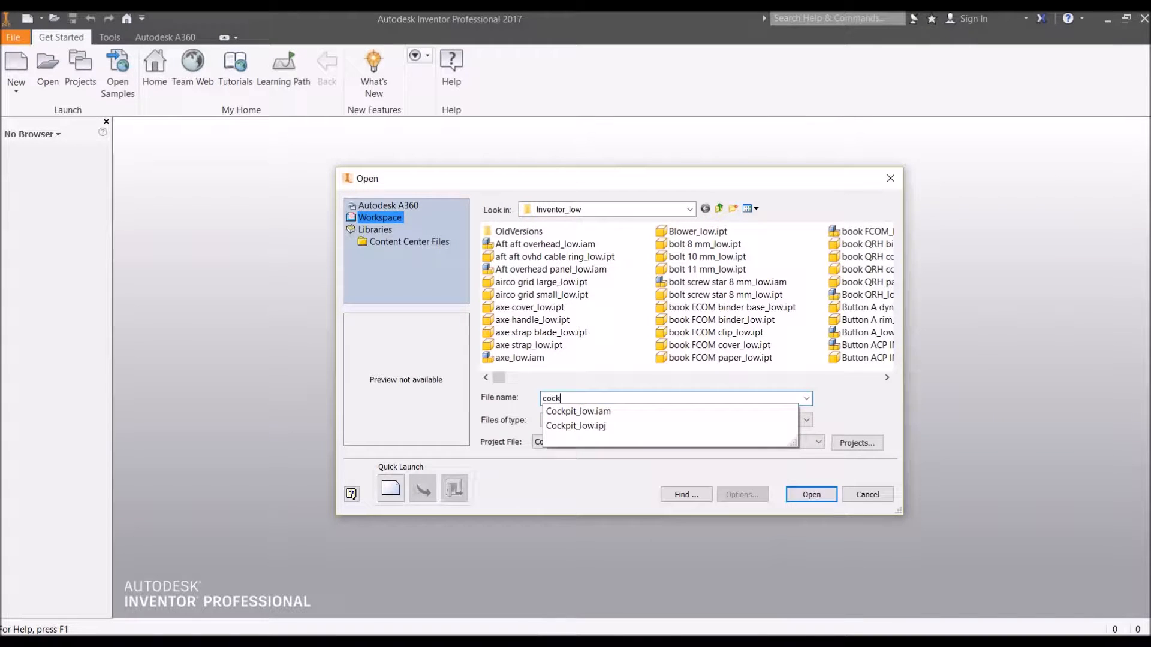
key("Down")
key("Return")
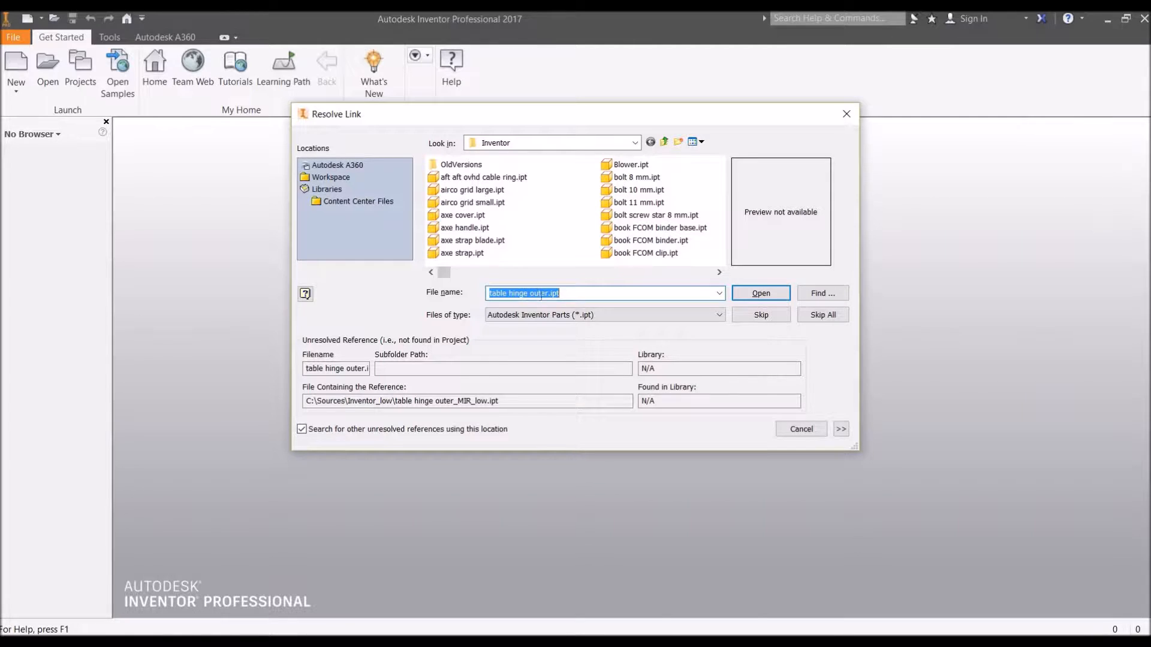
Resolve the missing table hinge outer.ipt reference with table hinge outer_low.ipt from the Inventor_low folder.
left_click(664, 144)
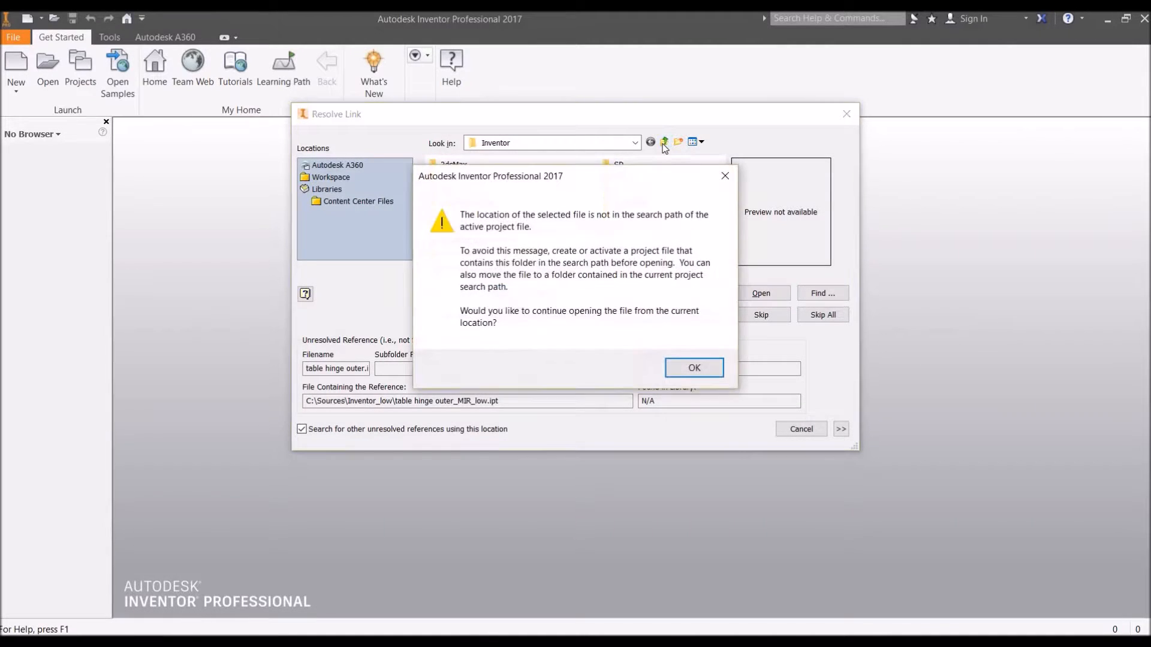
left_click(696, 367)
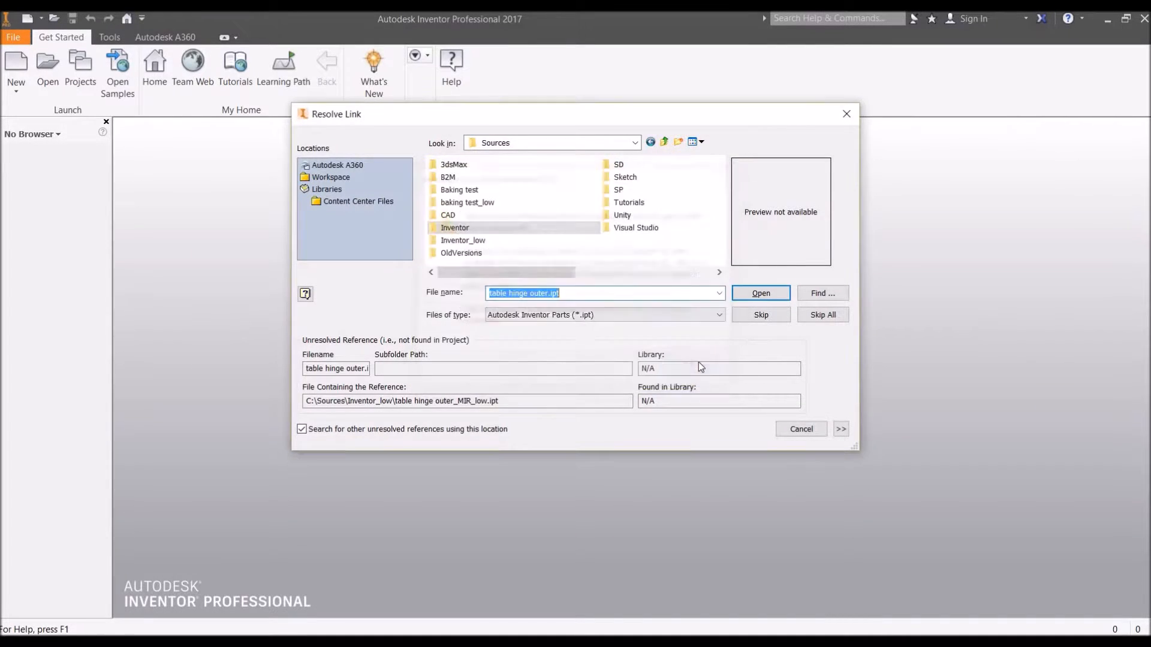
double_click(469, 241)
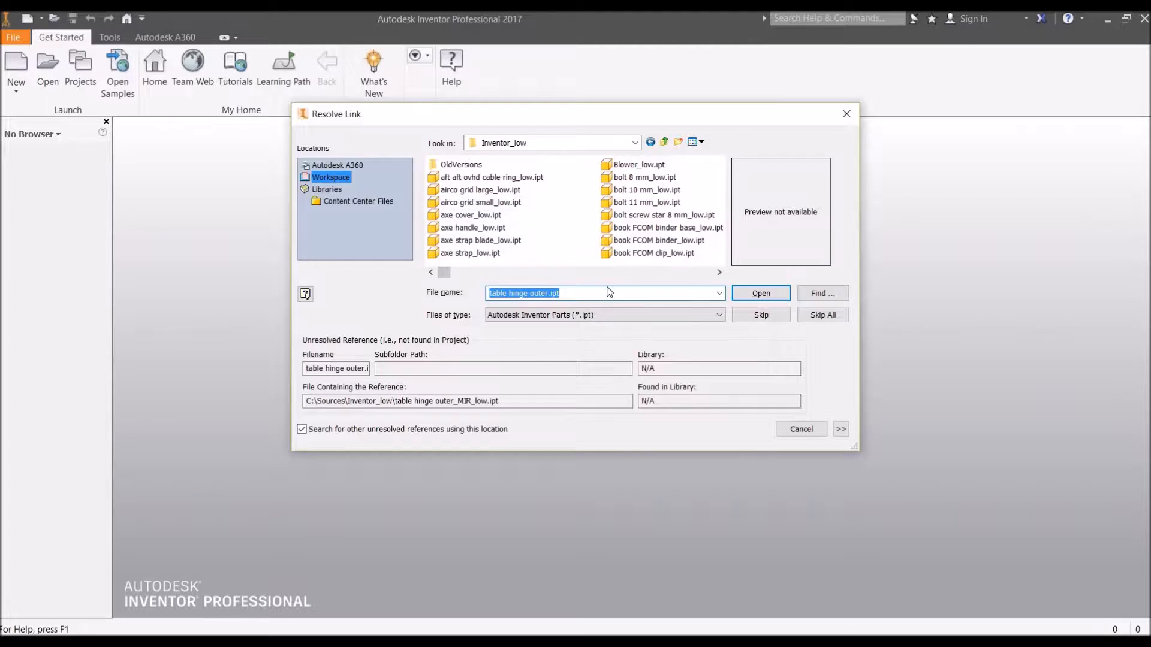
left_click(576, 292)
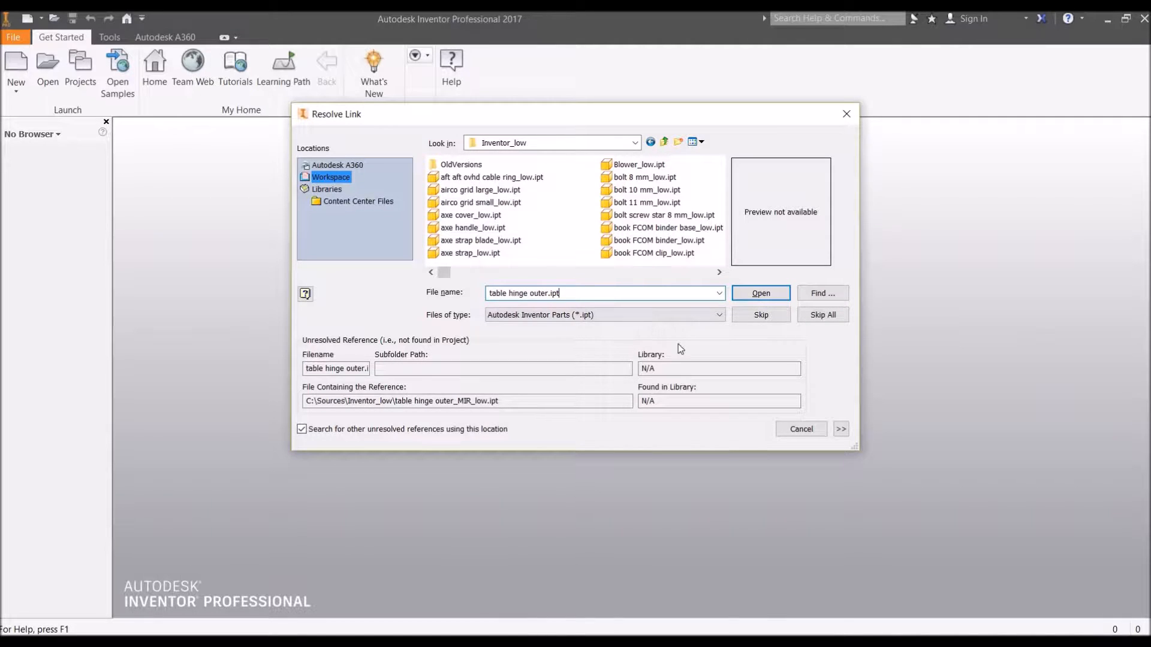
key("Left")
key("Left")
key("Left")
key("Left")
type("_low")
left_click_drag(562, 294, 546, 302)
left_click(623, 295)
left_click(759, 293)
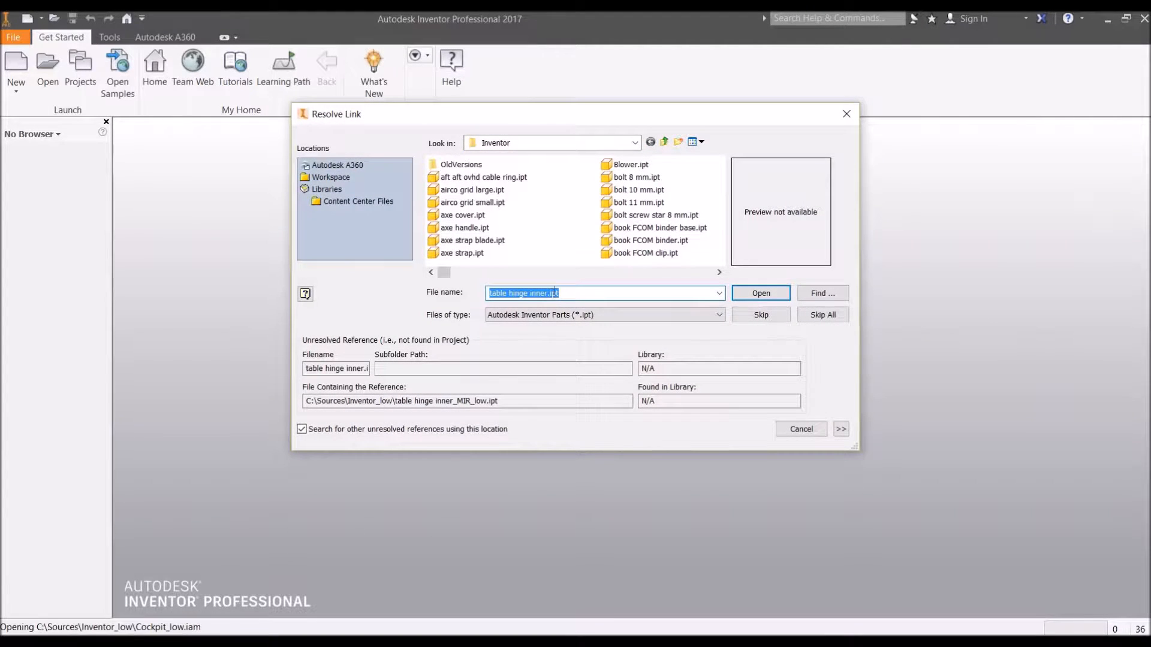
Resolve the missing table hinge inner.ipt reference with table hinge inner_low.ipt from the Inventor_low folder.
left_click(549, 295)
type("_low")
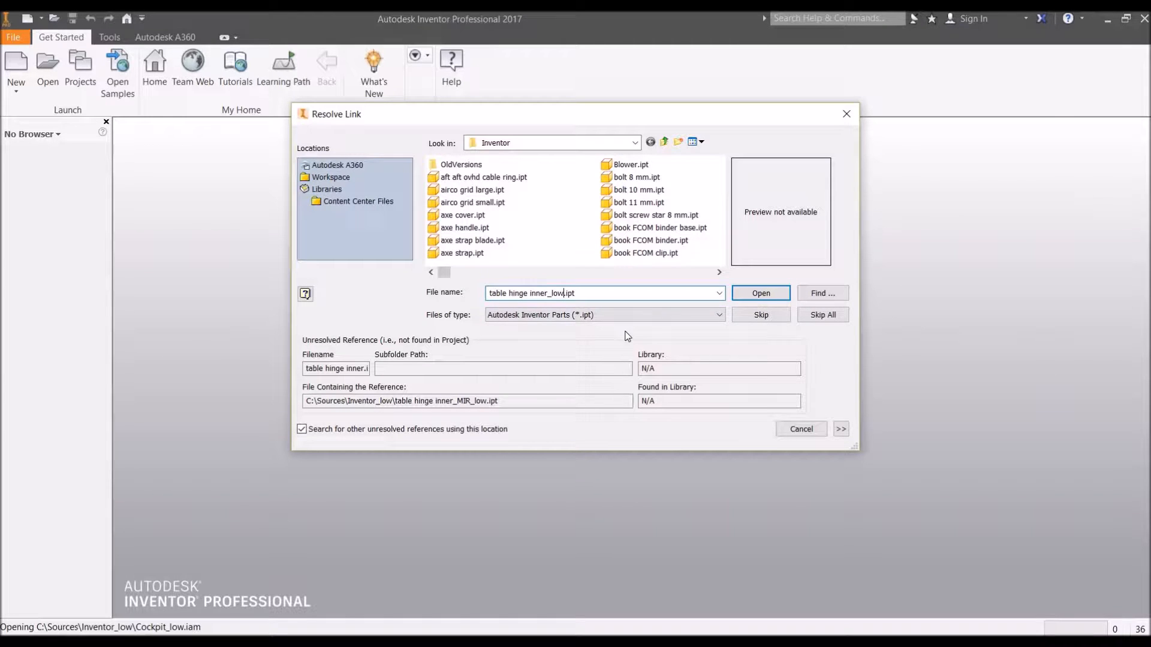
left_click(759, 293)
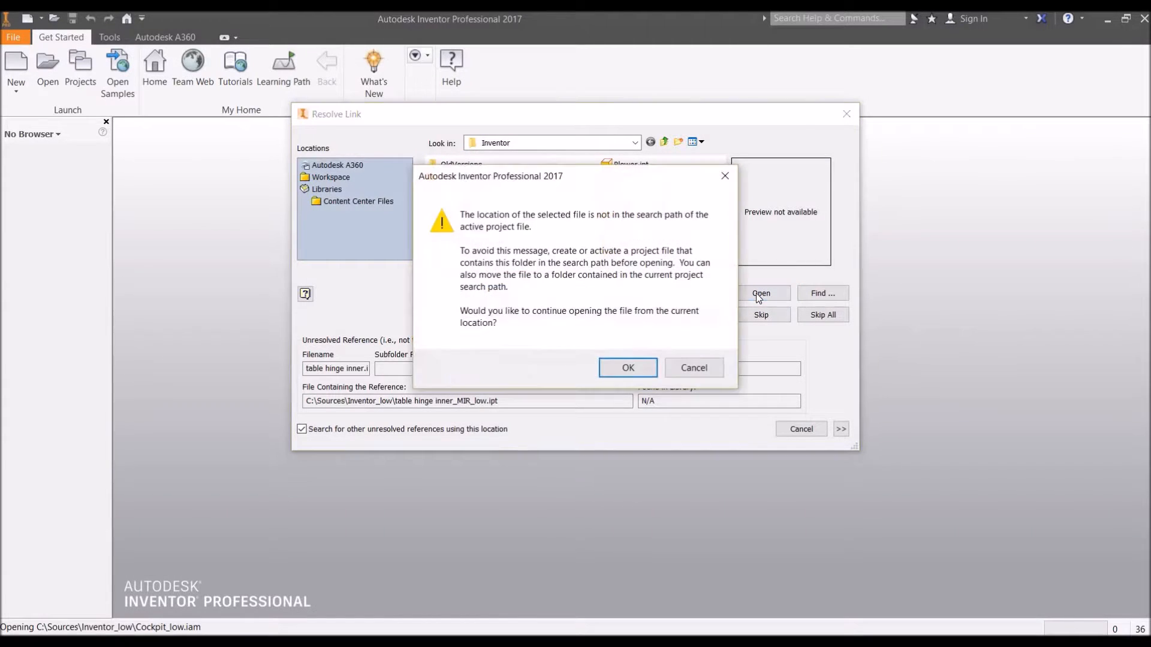
left_click(693, 367)
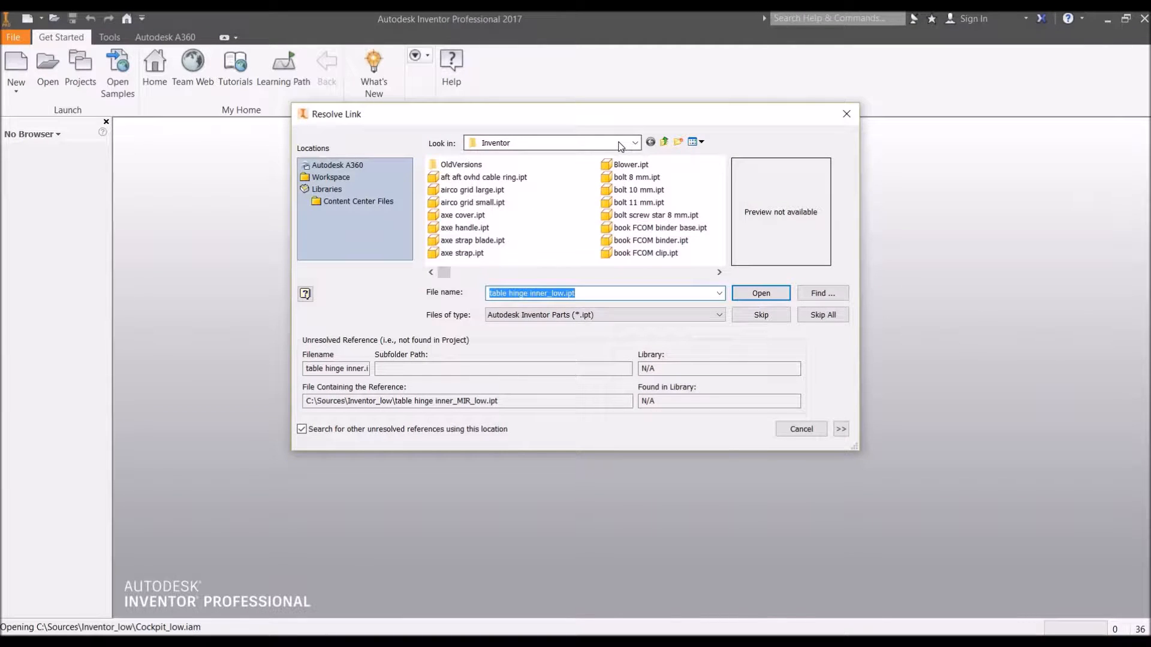
left_click(620, 147)
left_click(509, 312)
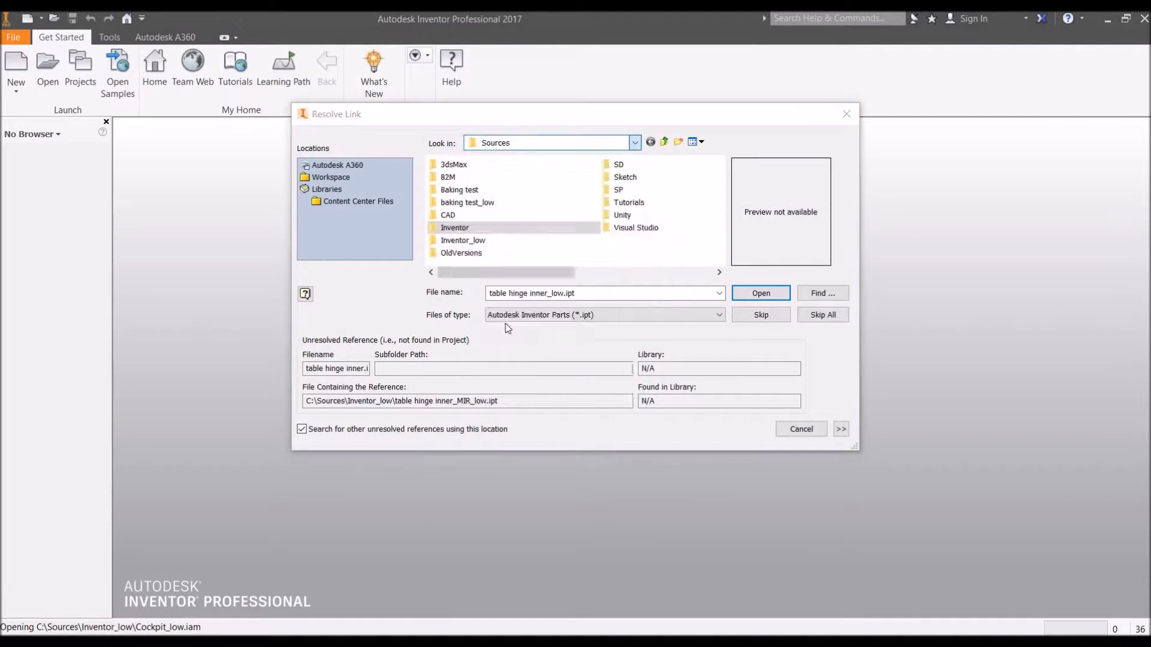
left_click(761, 294)
left_click(674, 366)
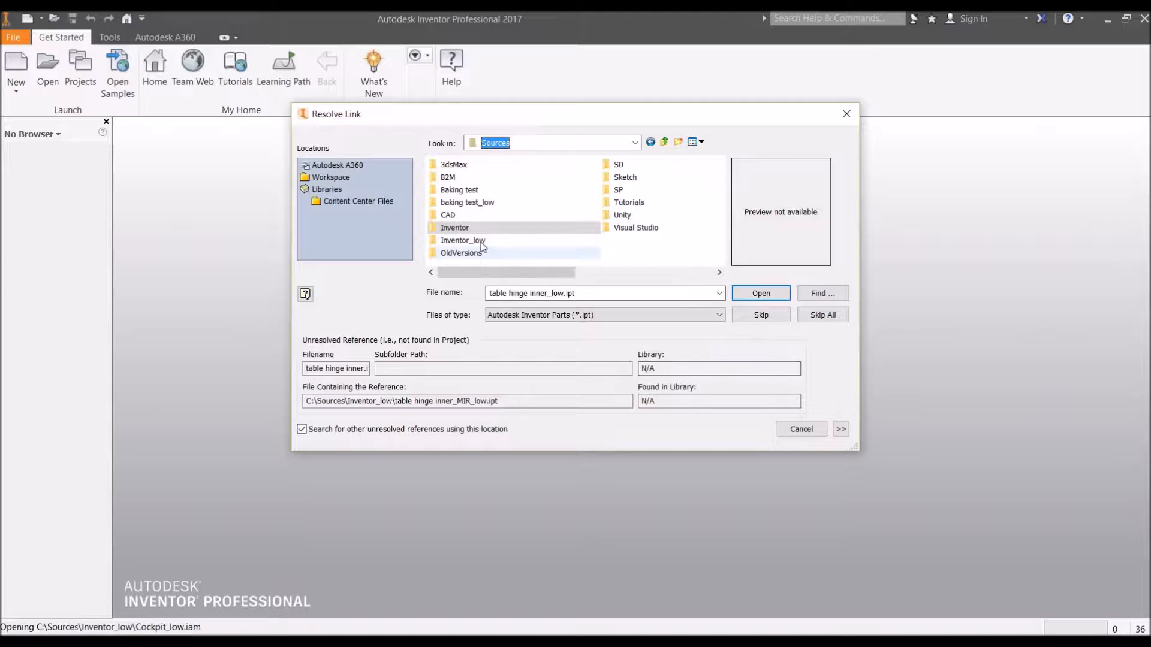
double_click(474, 240)
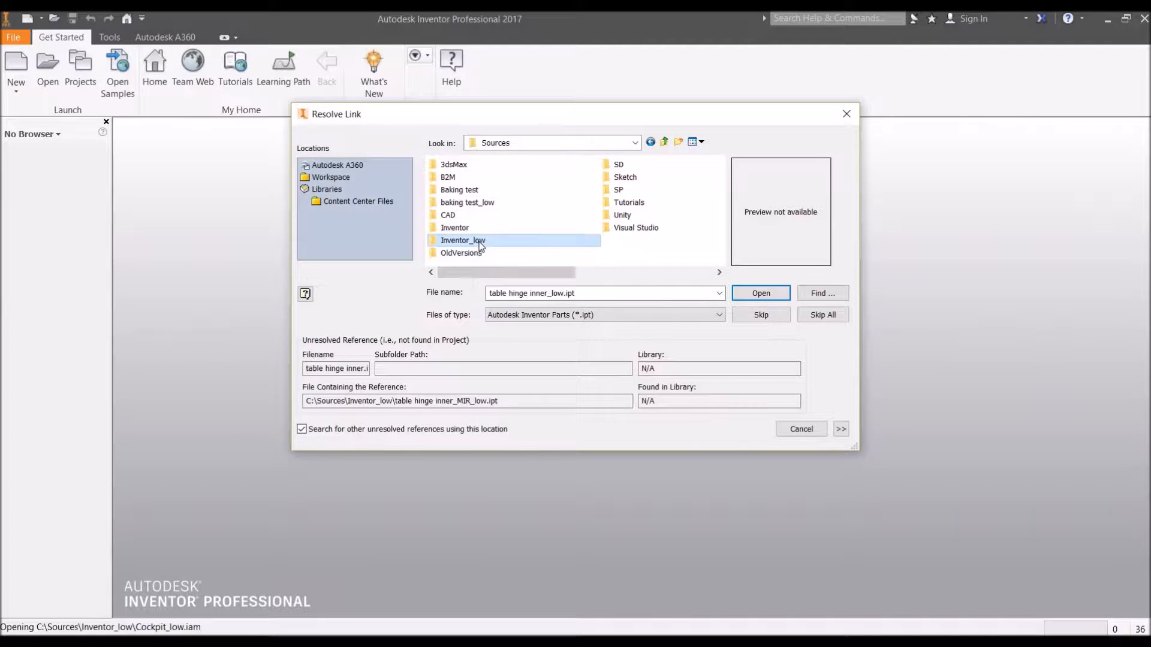
left_click(594, 292)
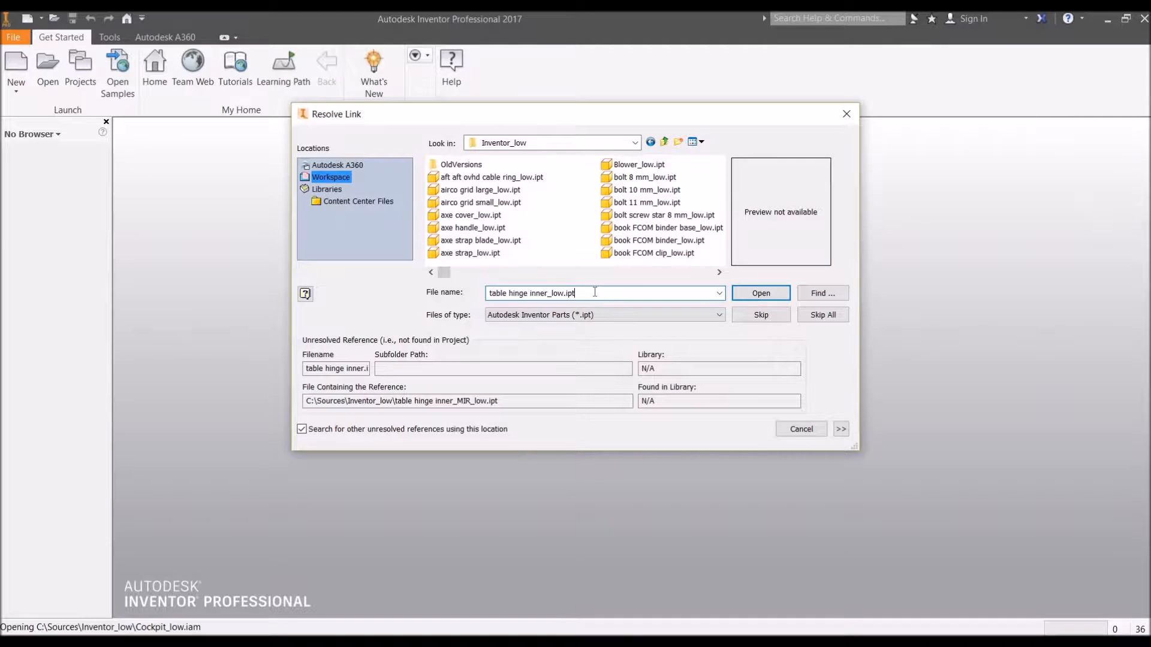
left_click(747, 295)
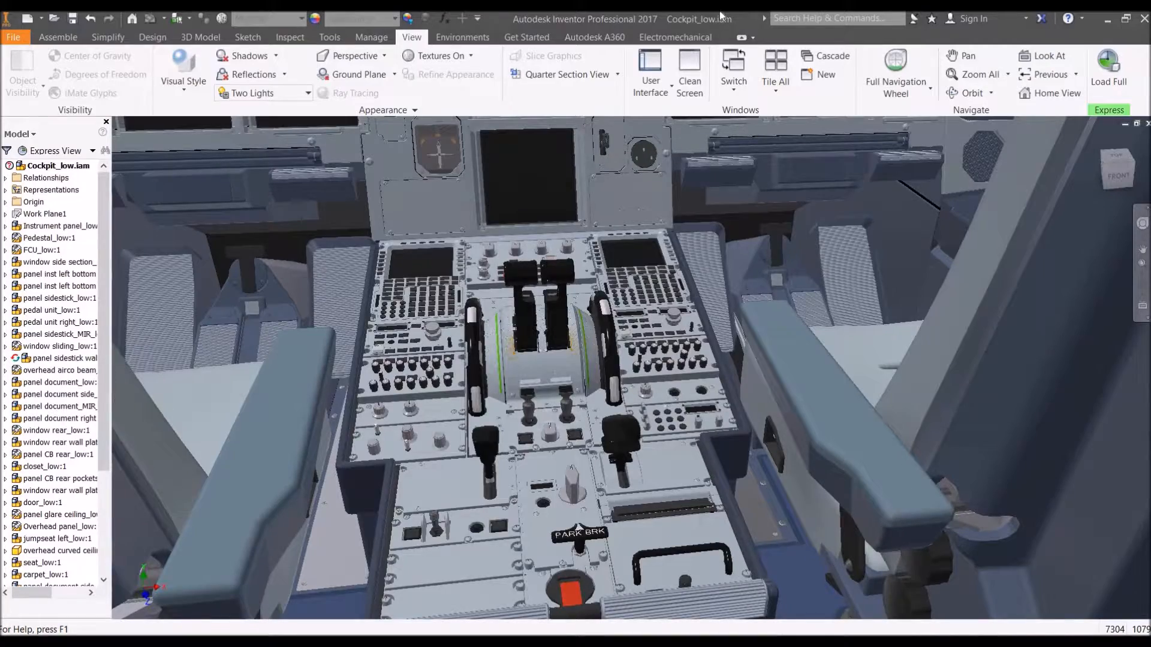
Open the Pedestal_low subassembly from the cockpit, and from it open the panel pedestal ENG_low subassembly.
left_click(538, 491)
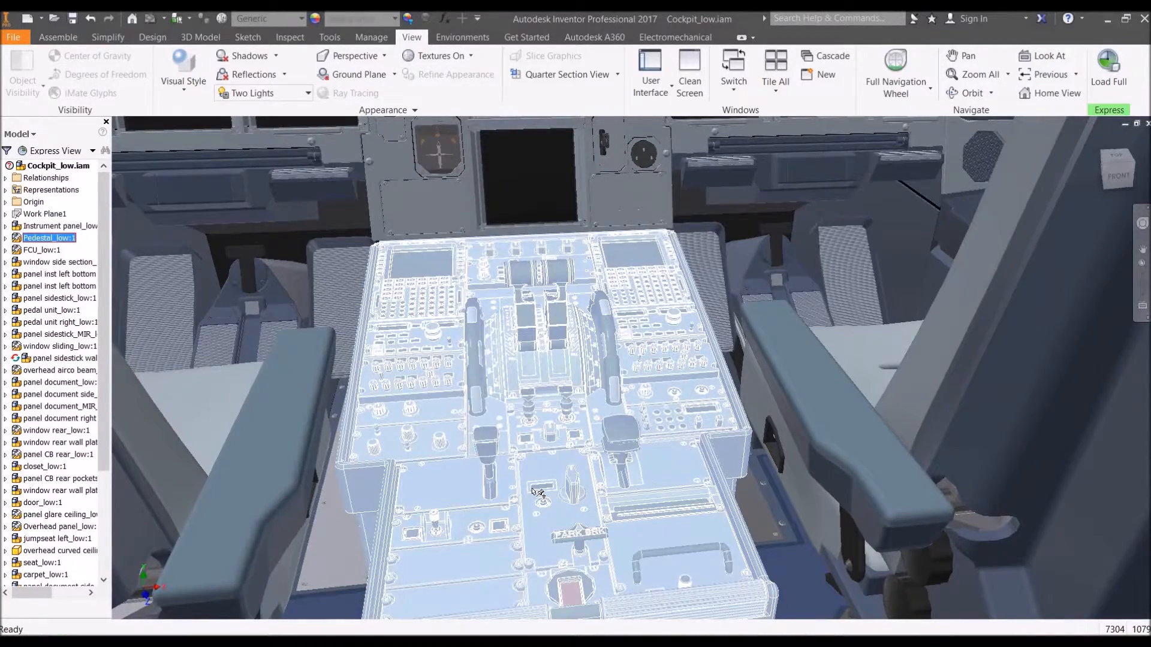
scroll(538, 491, "up", 5)
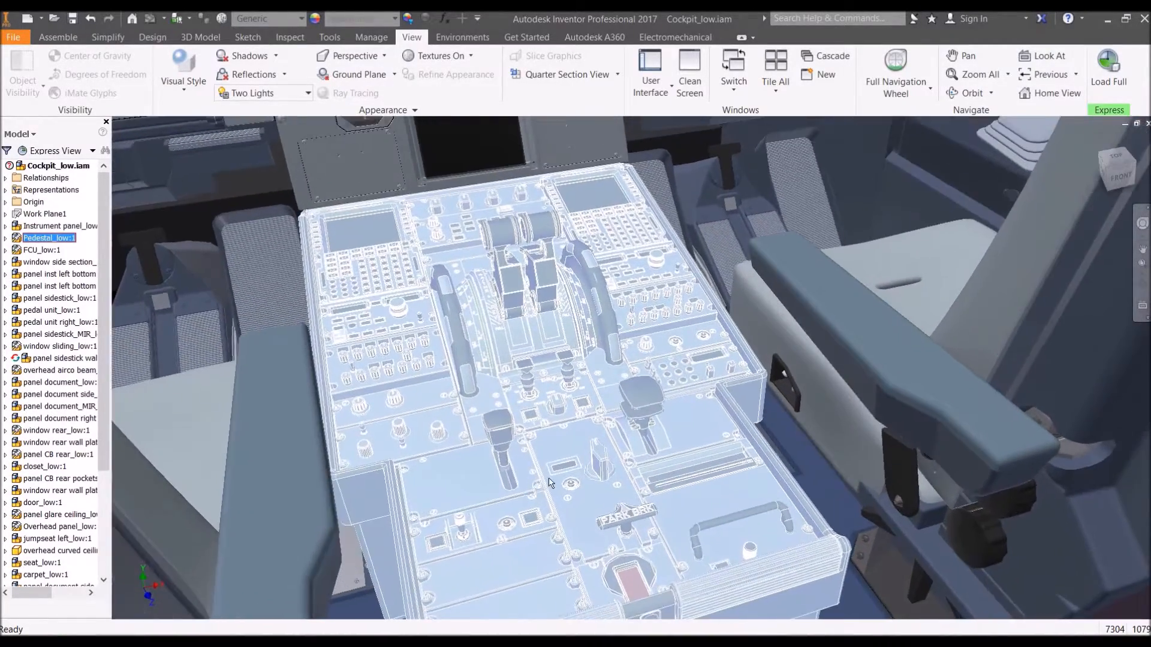
right_click(550, 451)
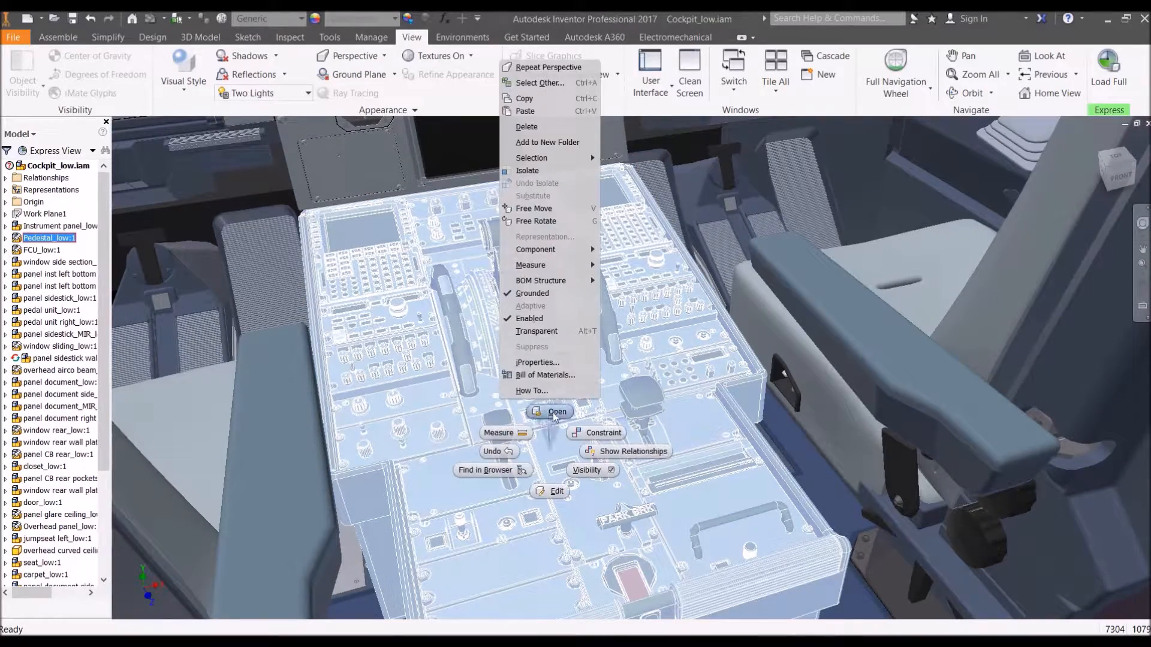
left_click(554, 414)
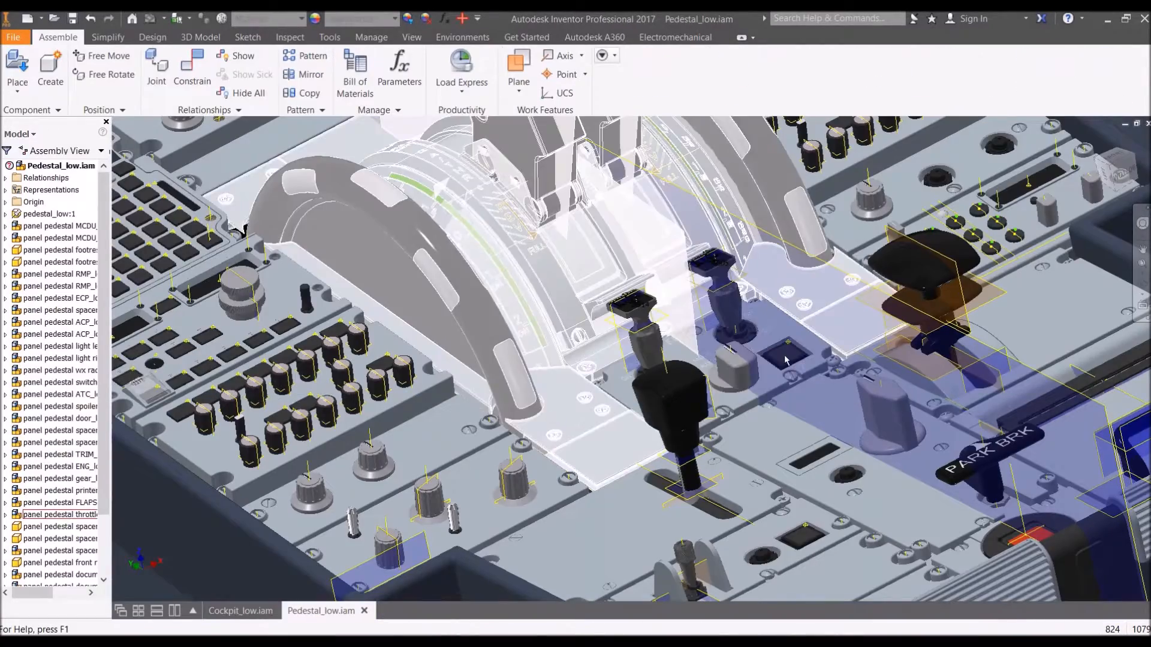
right_click(773, 187)
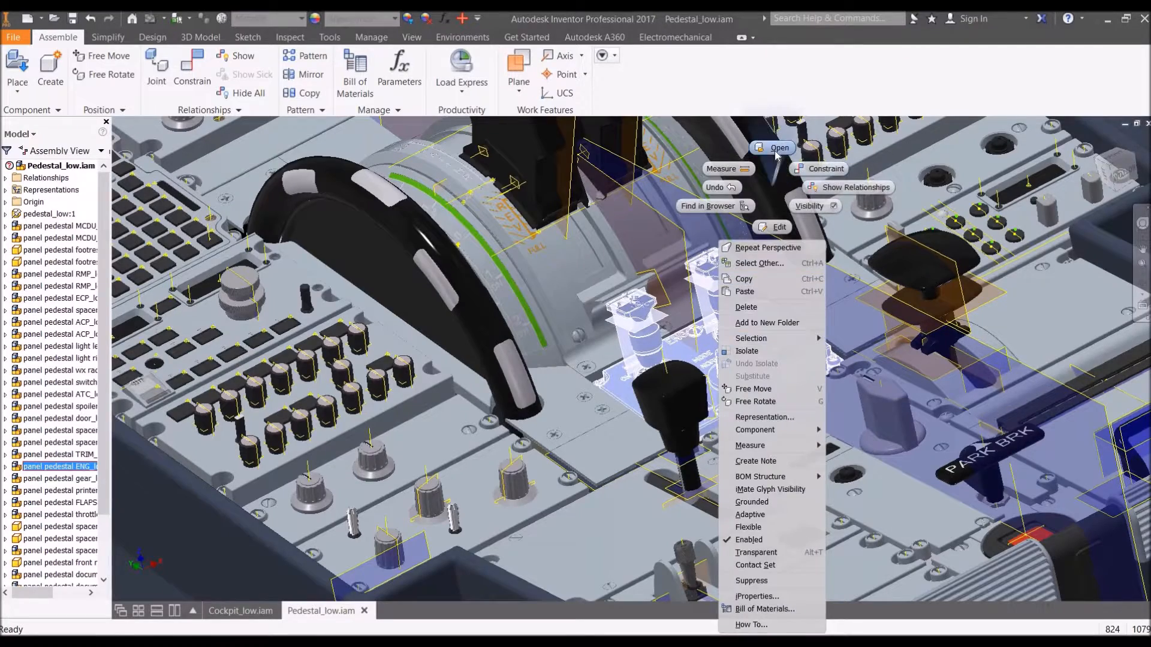
left_click(775, 150)
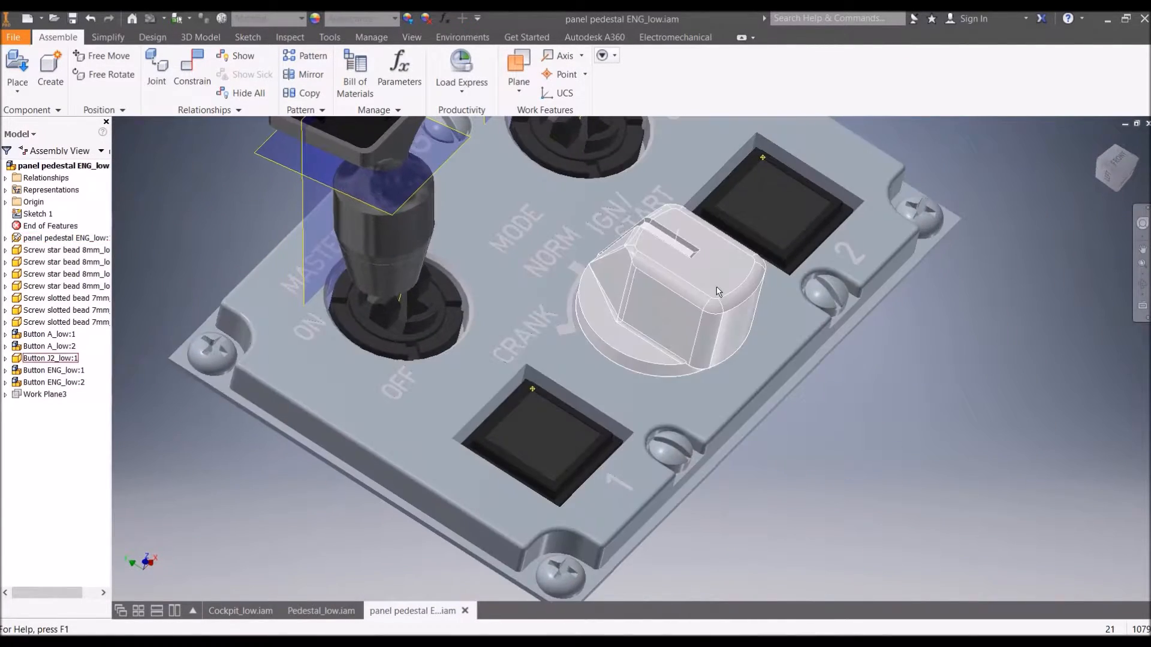
Open the Button J2_low part, the mode selector knob on the engine panel, and show it in its home view.
right_click(717, 216)
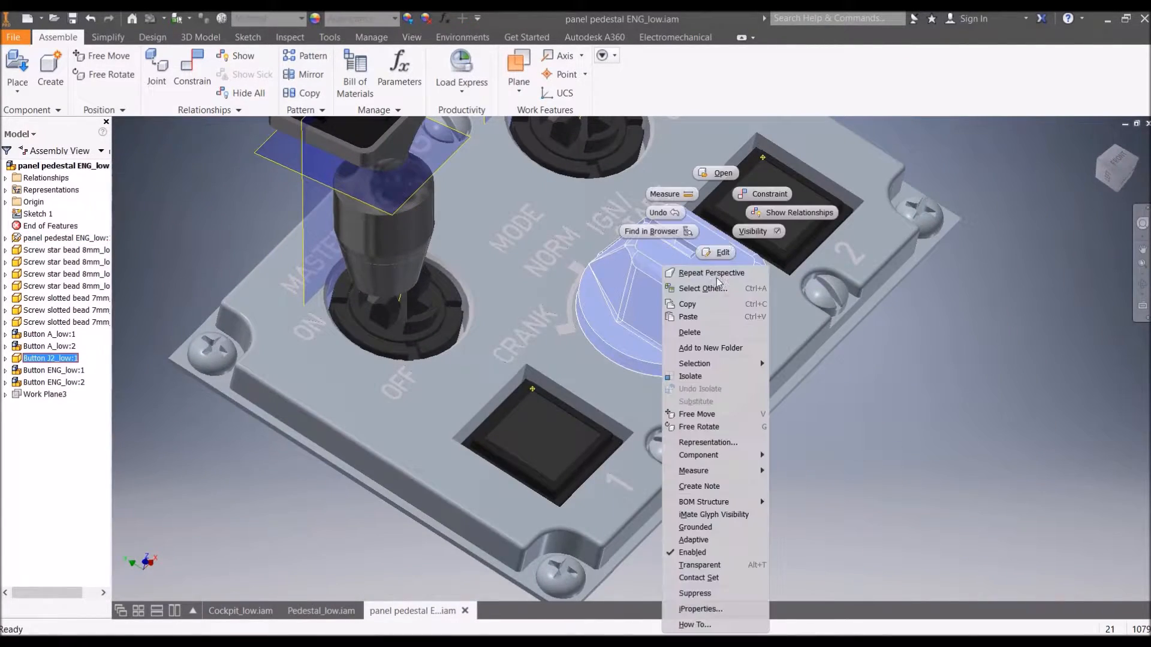
left_click(722, 173)
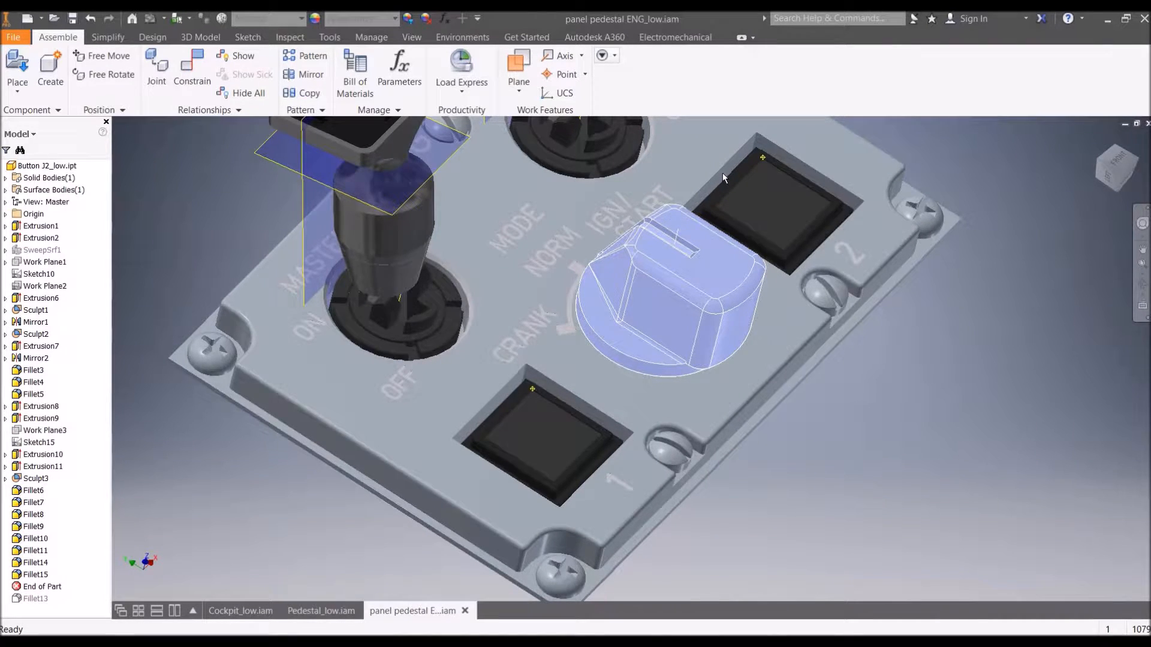
key("F6")
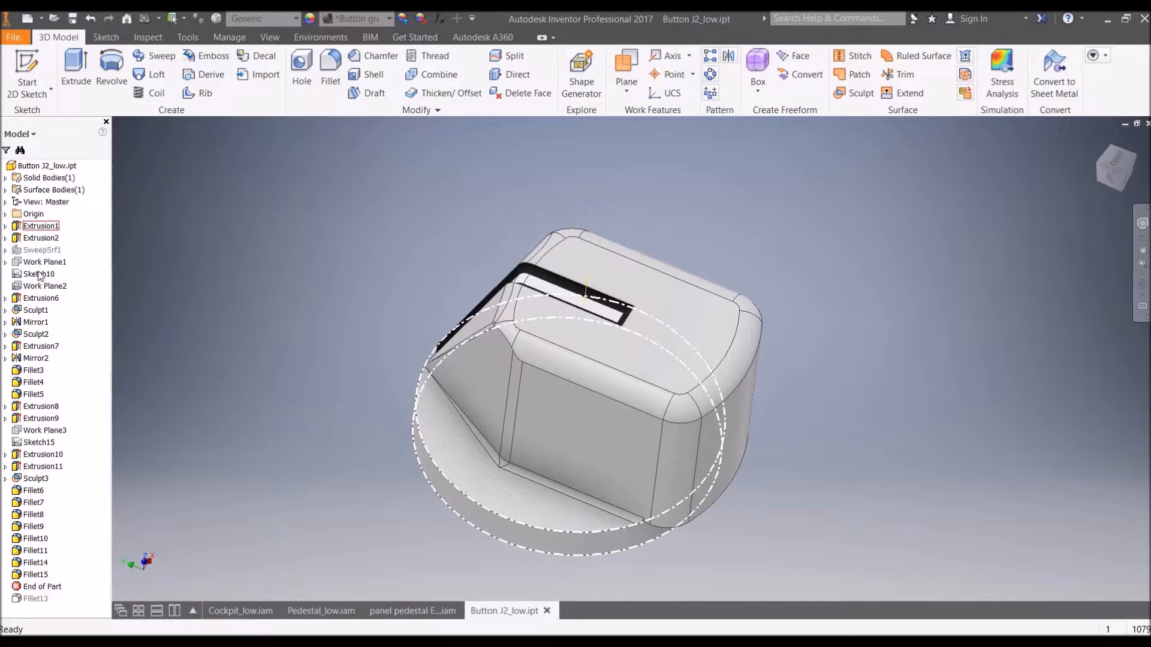
Delete Fillet3, Fillet4 and Fillet5 at the knob's base, excluding dependent sketches, features and work features from the deletion.
left_click(34, 371)
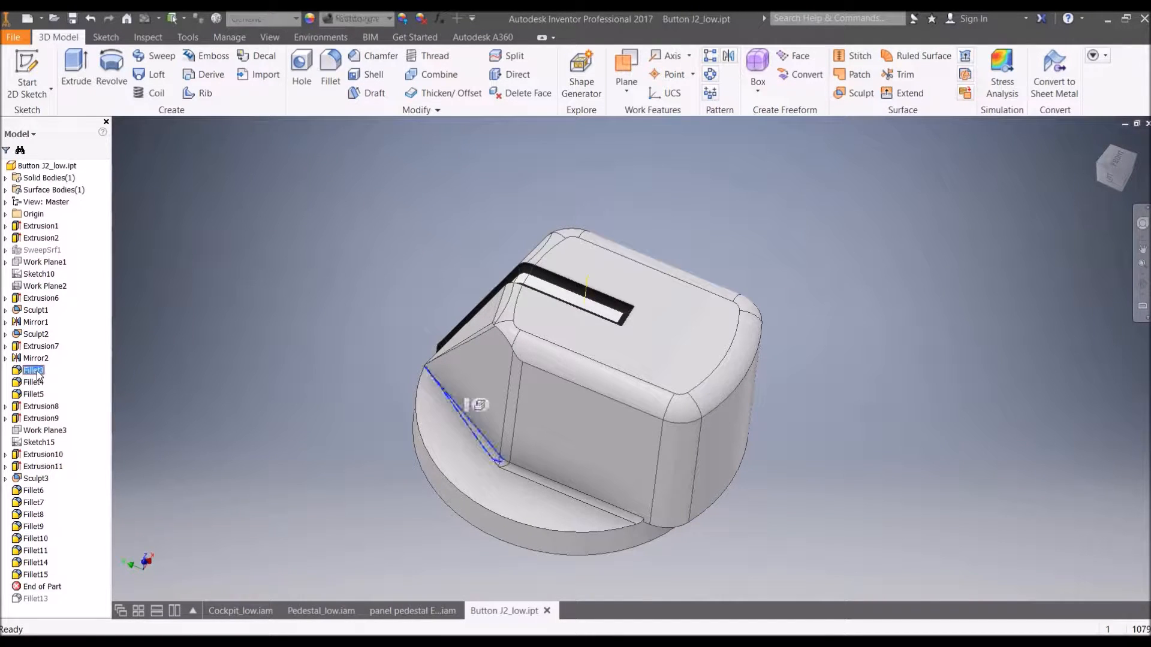
left_click(34, 394, "shift")
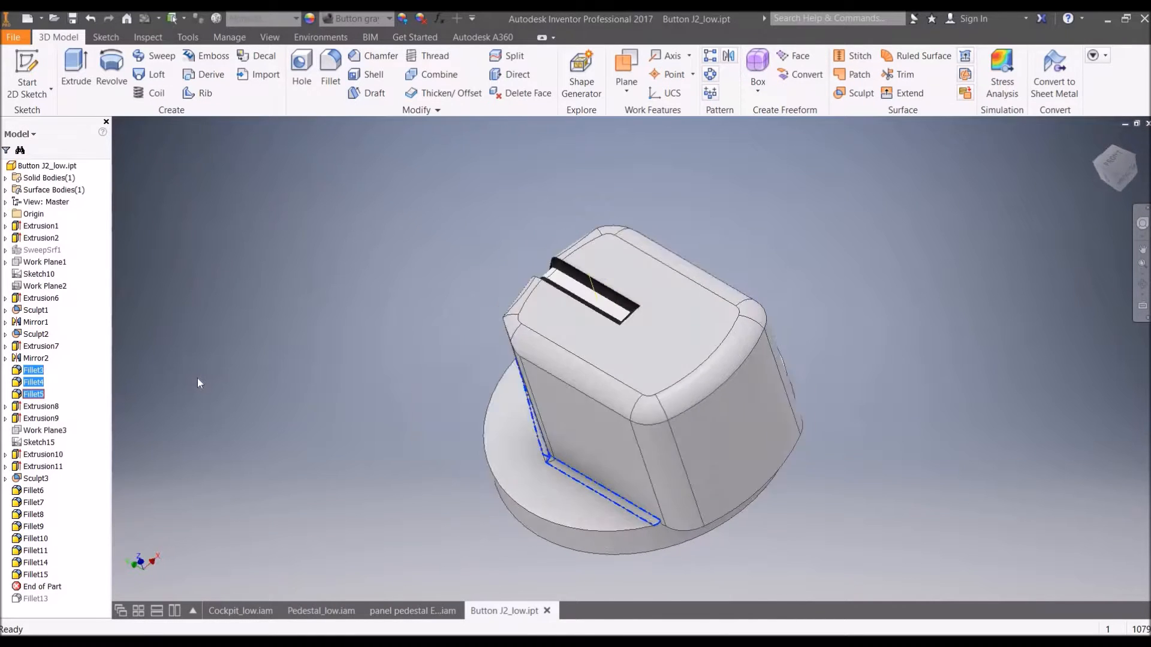
right_click(38, 393)
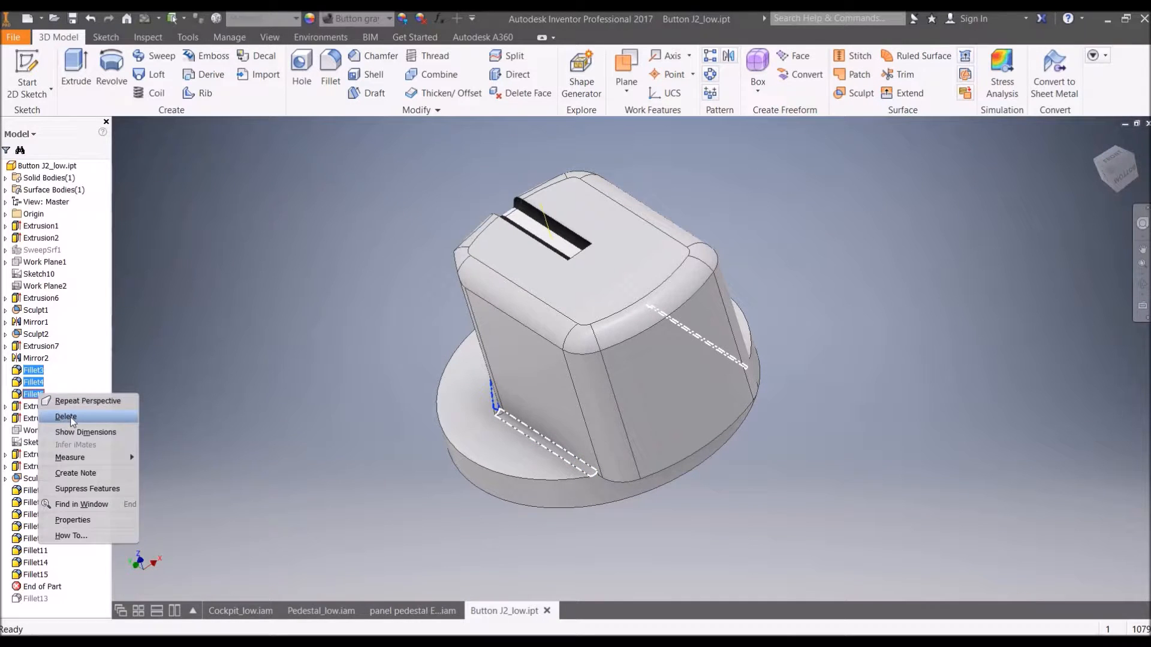
left_click(67, 416)
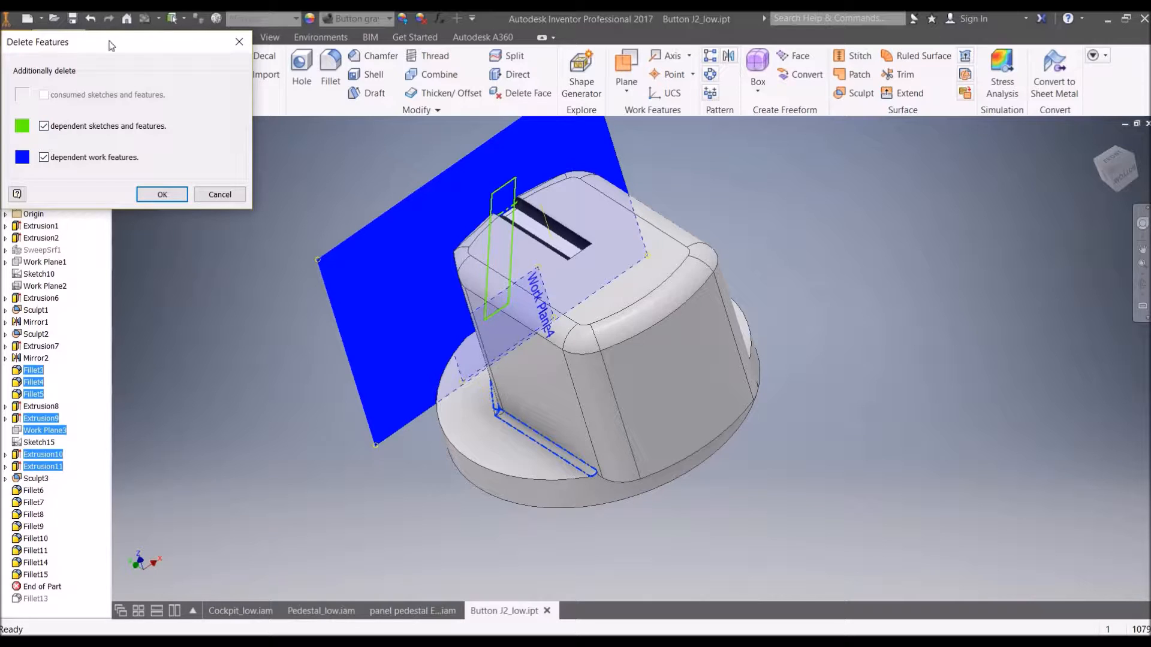
left_click_drag(106, 45, 233, 110)
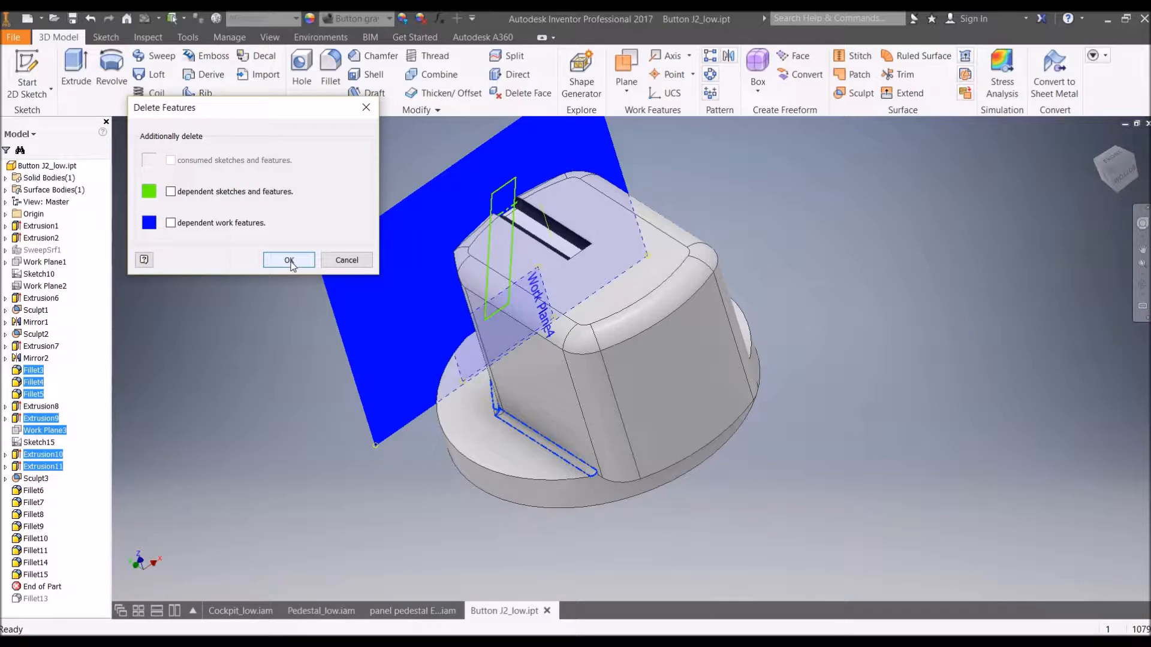
left_click(290, 262)
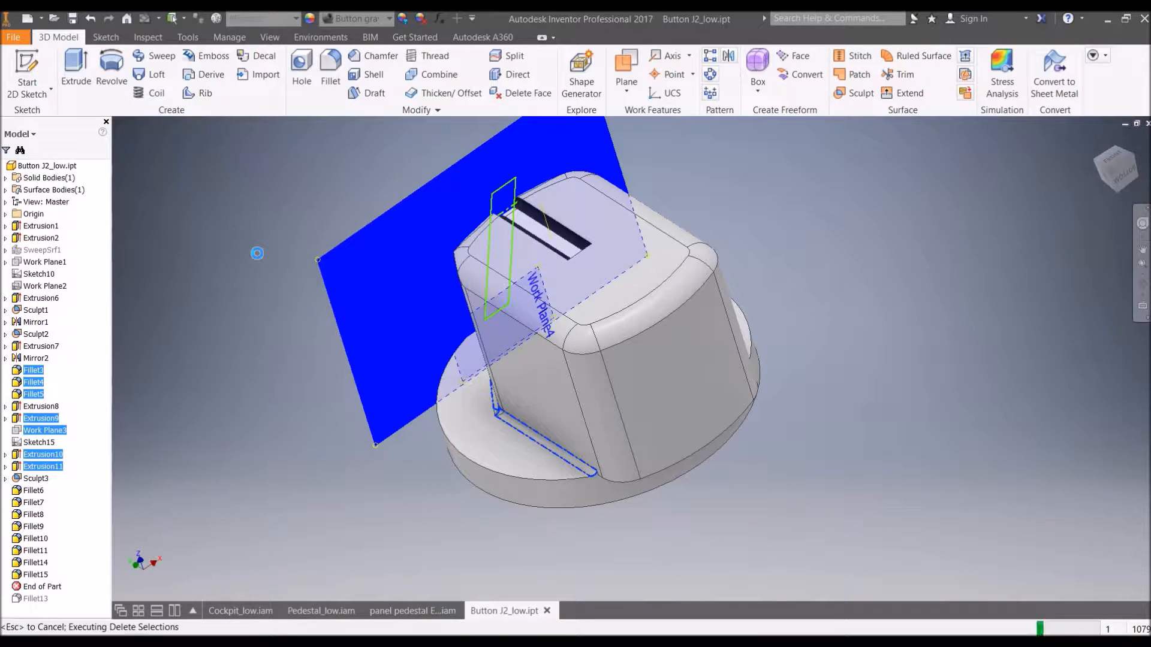
middle_click_drag(258, 253, 284, 392, "shift")
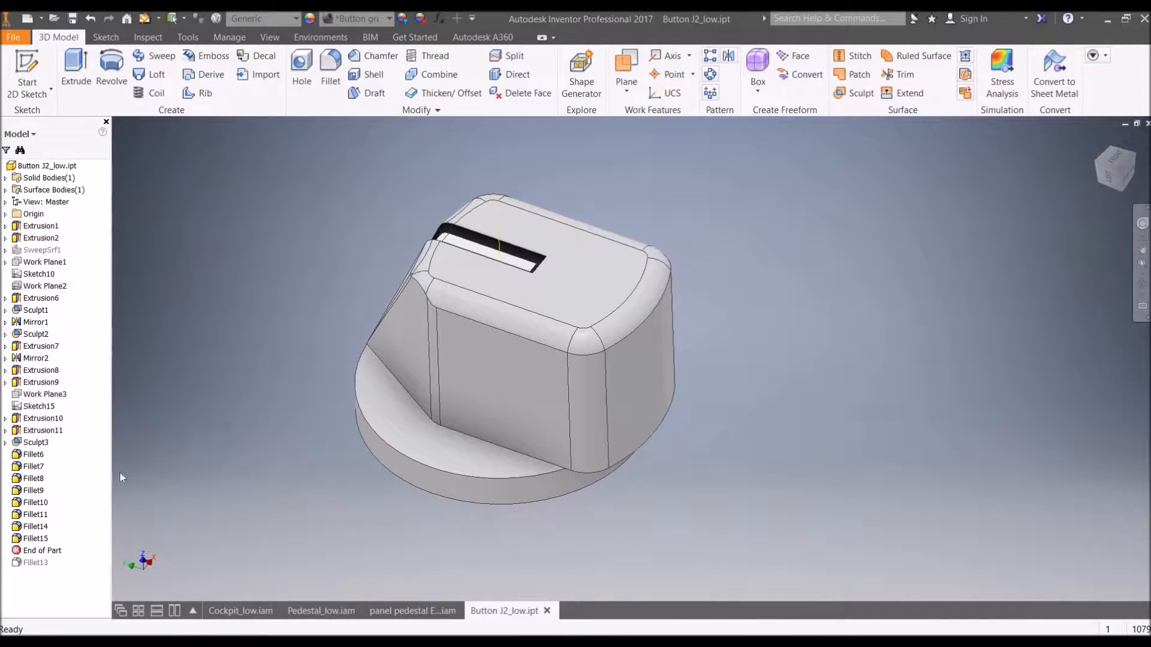
Delete the remaining active fillets of the knob: Fillet6 through Fillet11, Fillet14 and Fillet15.
left_click(42, 455)
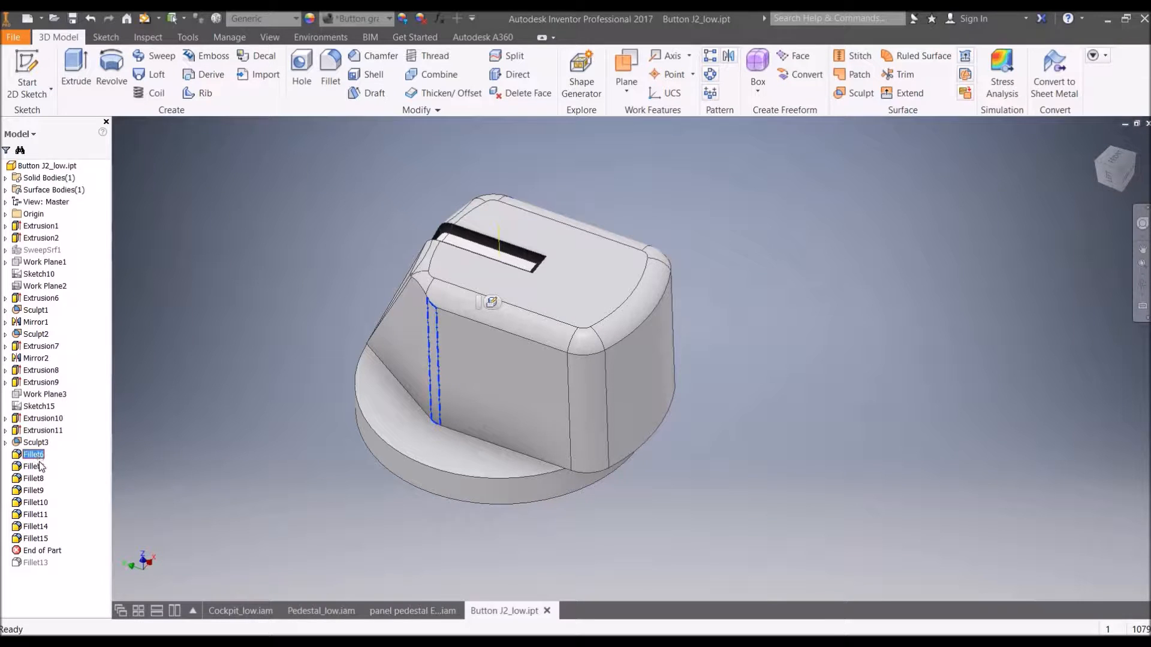
left_click(34, 466)
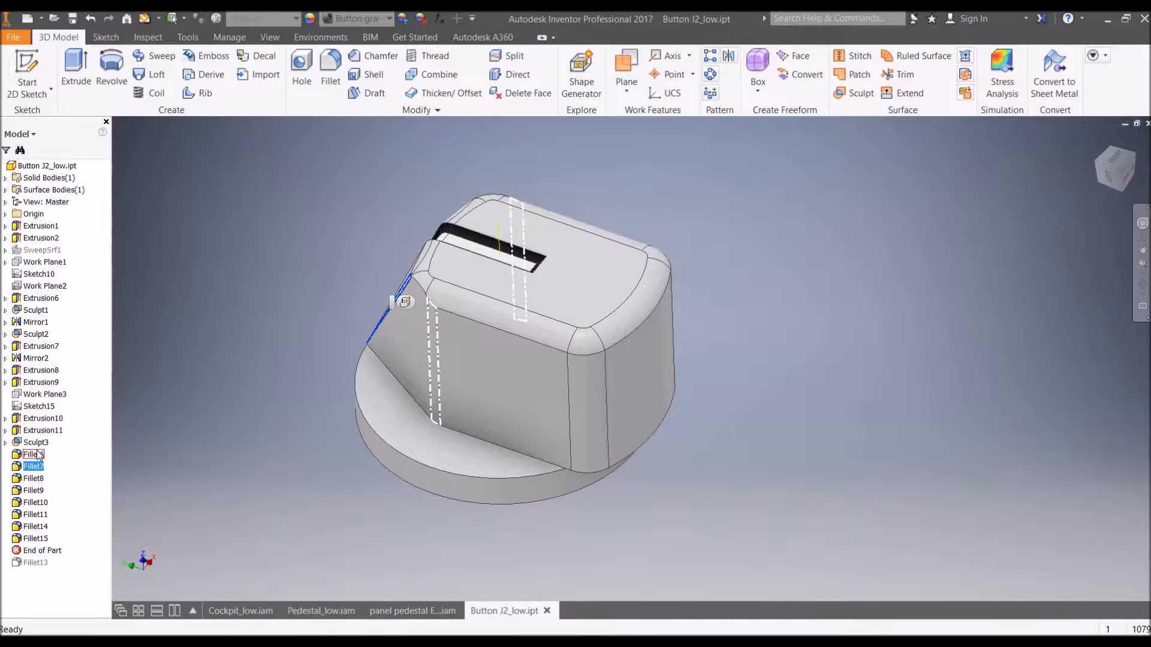
left_click(38, 456, "ctrl")
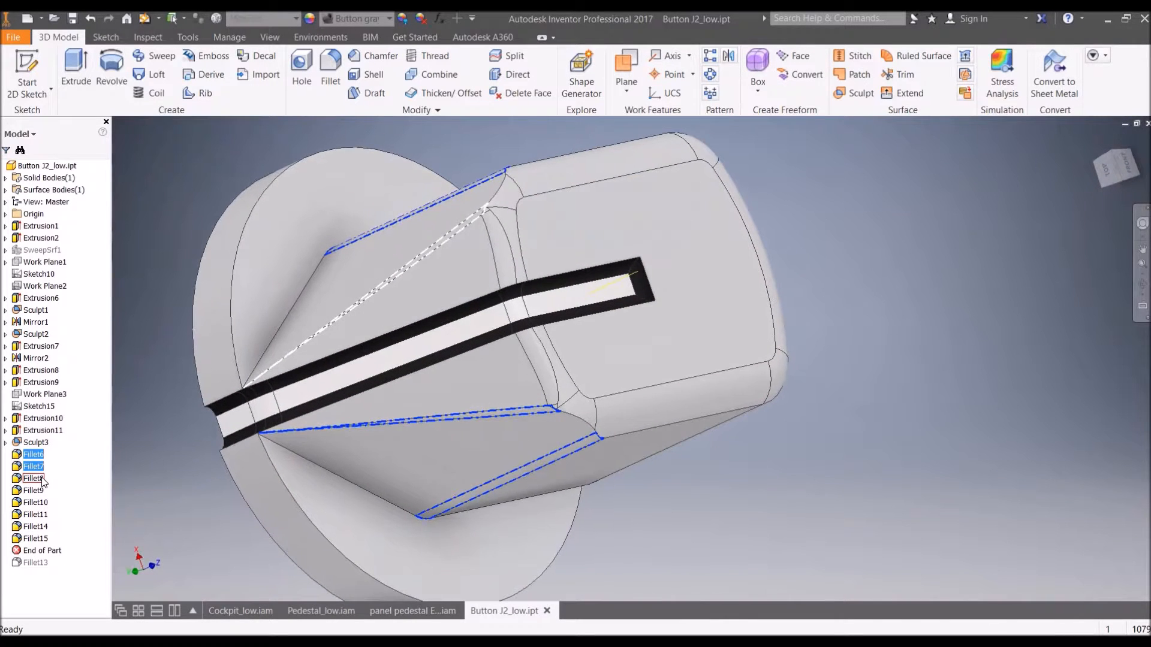
left_click(33, 479, "ctrl")
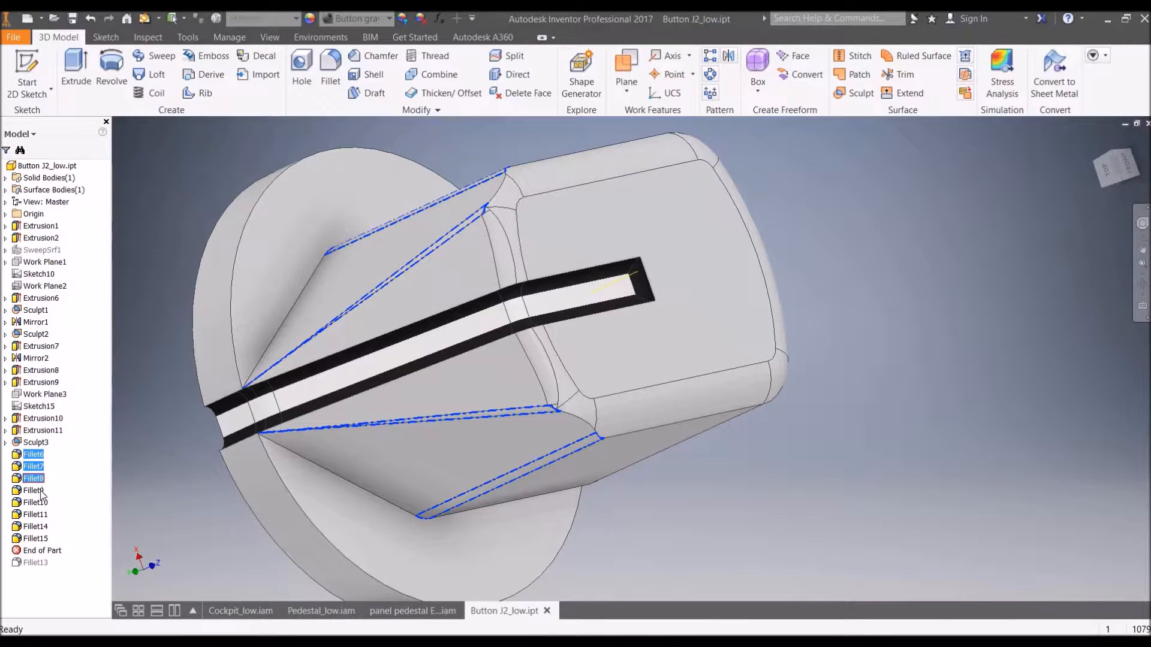
left_click(34, 490, "ctrl")
left_click(36, 503, "ctrl")
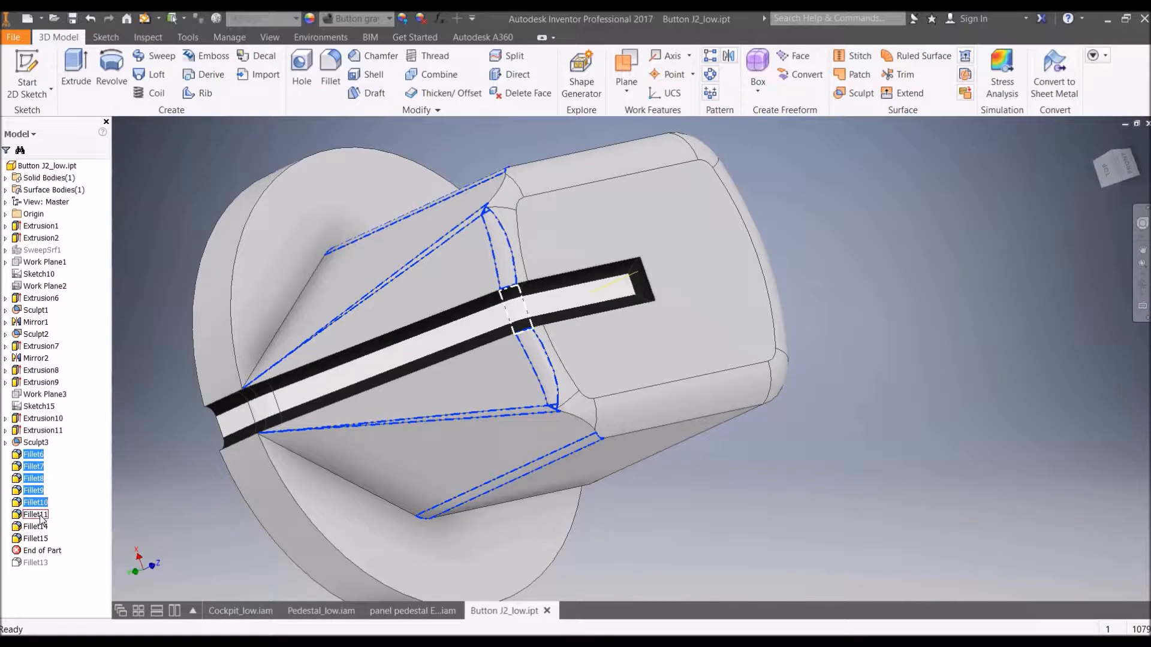
left_click(36, 514, "ctrl")
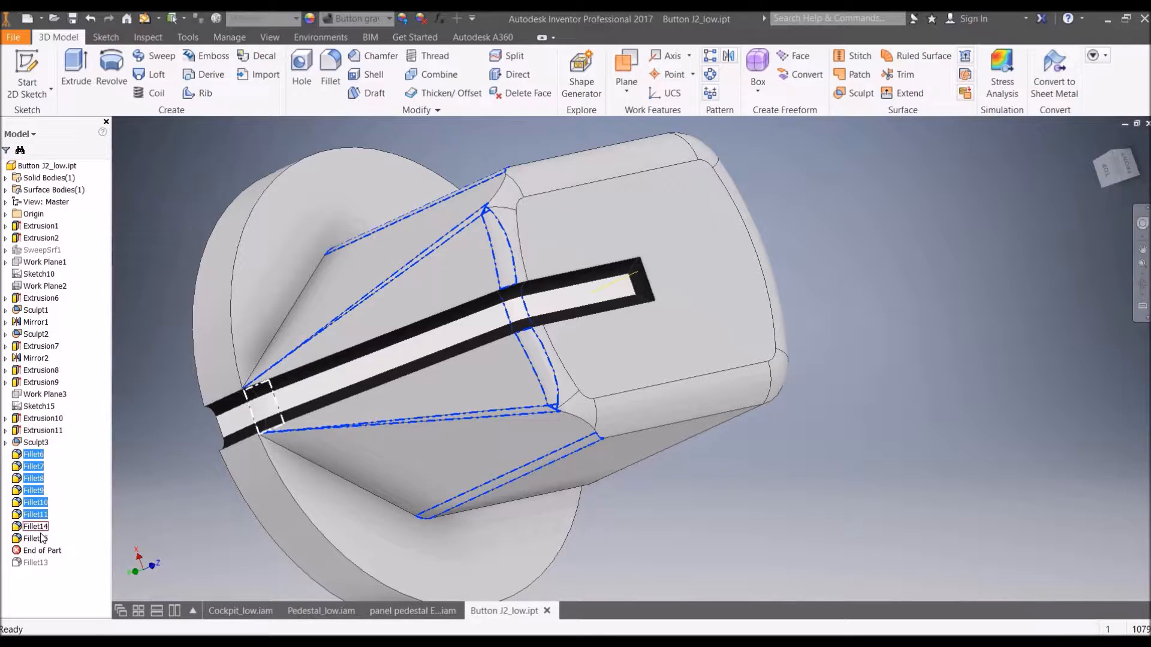
left_click(36, 526, "ctrl")
left_click(35, 540, "ctrl")
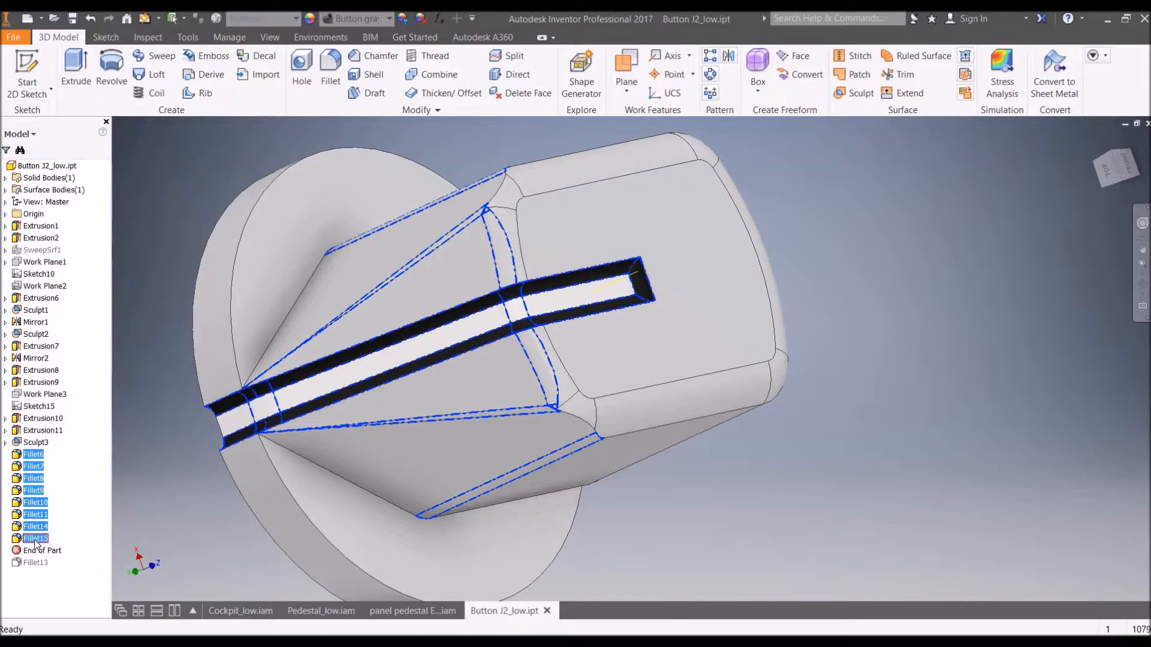
right_click(35, 539)
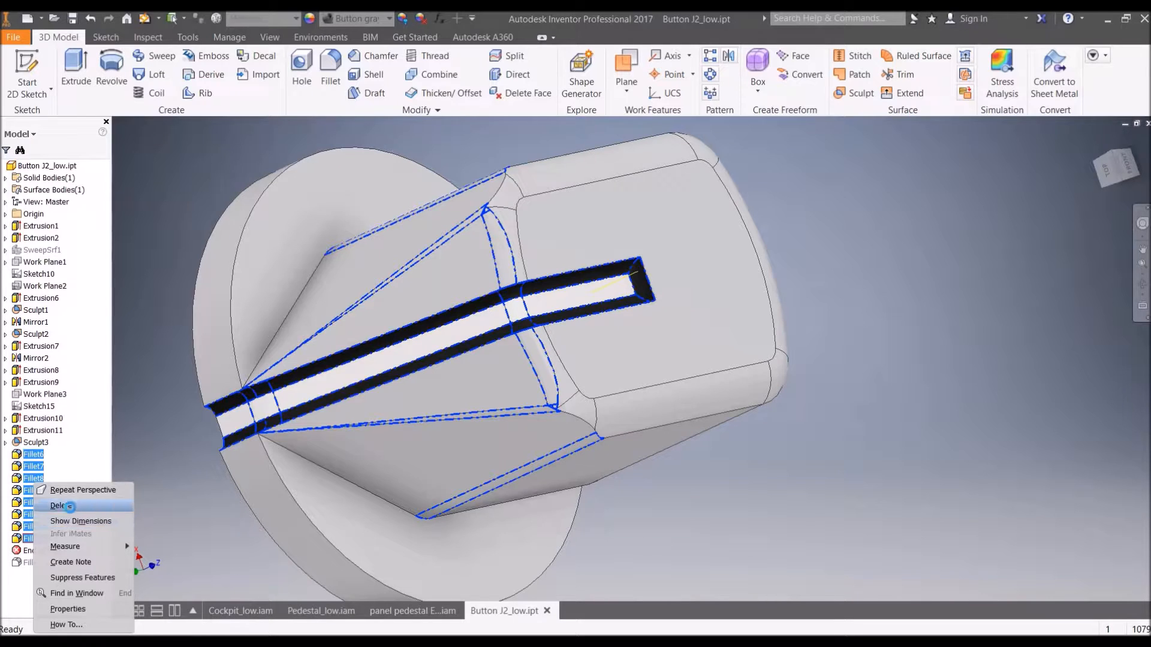
left_click(70, 506)
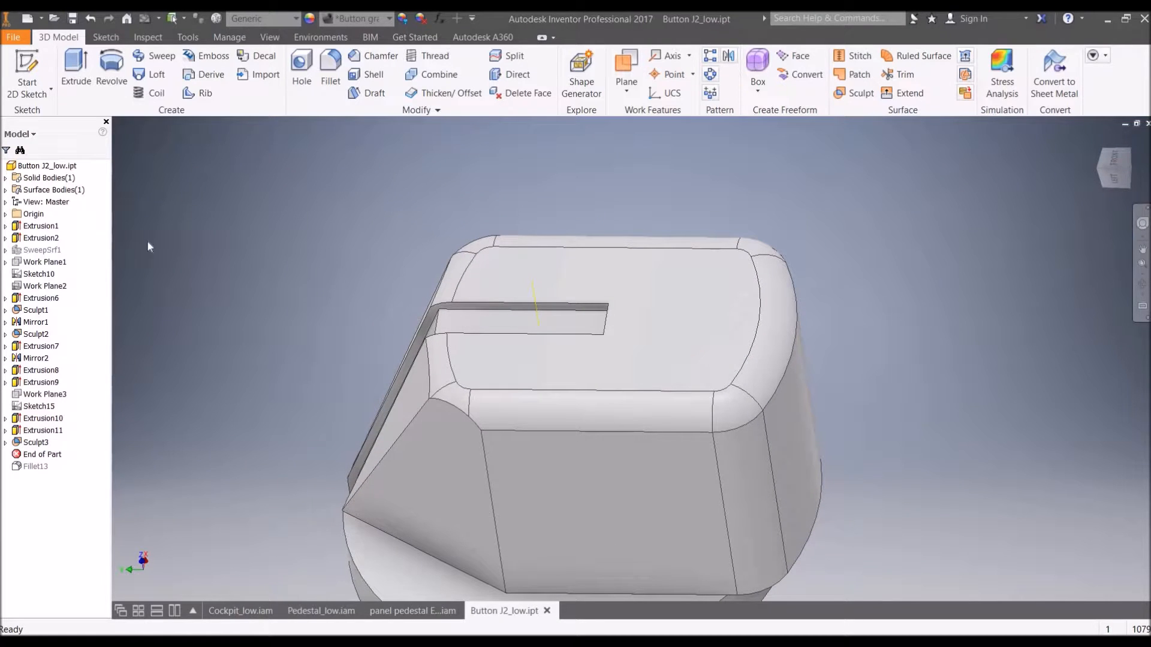
Delete the slot cuts Extrusion8 and Extrusion9, keeping their consumed sketches and all dependent sketches, features and work features.
left_click(48, 240)
left_click(39, 298)
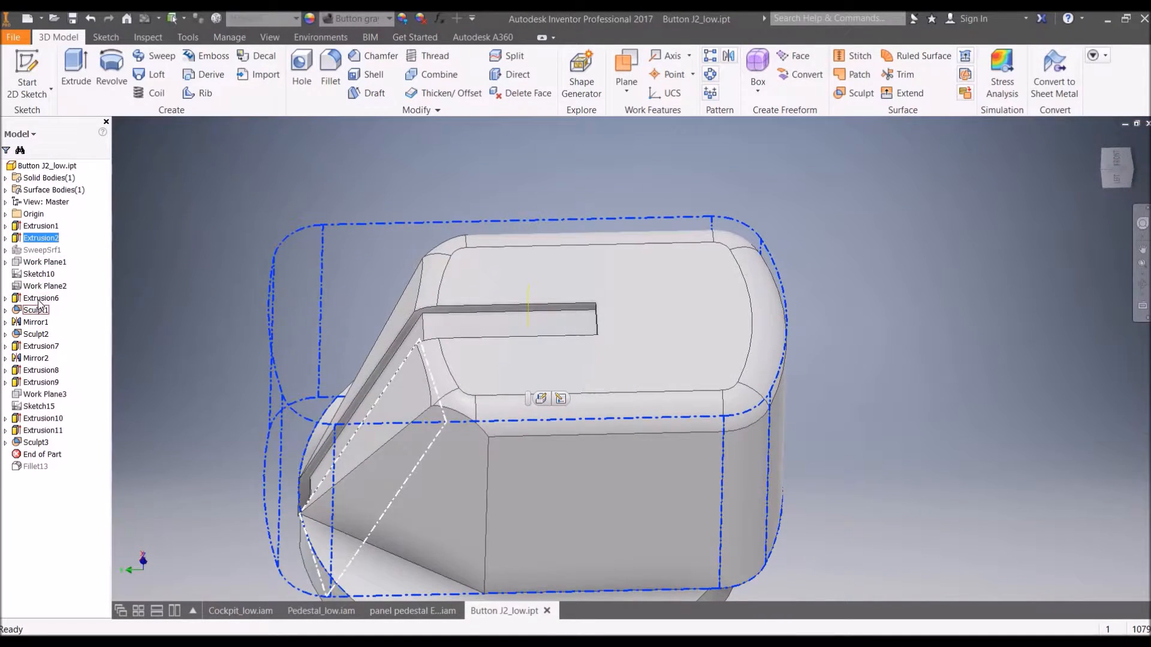
left_click(40, 348)
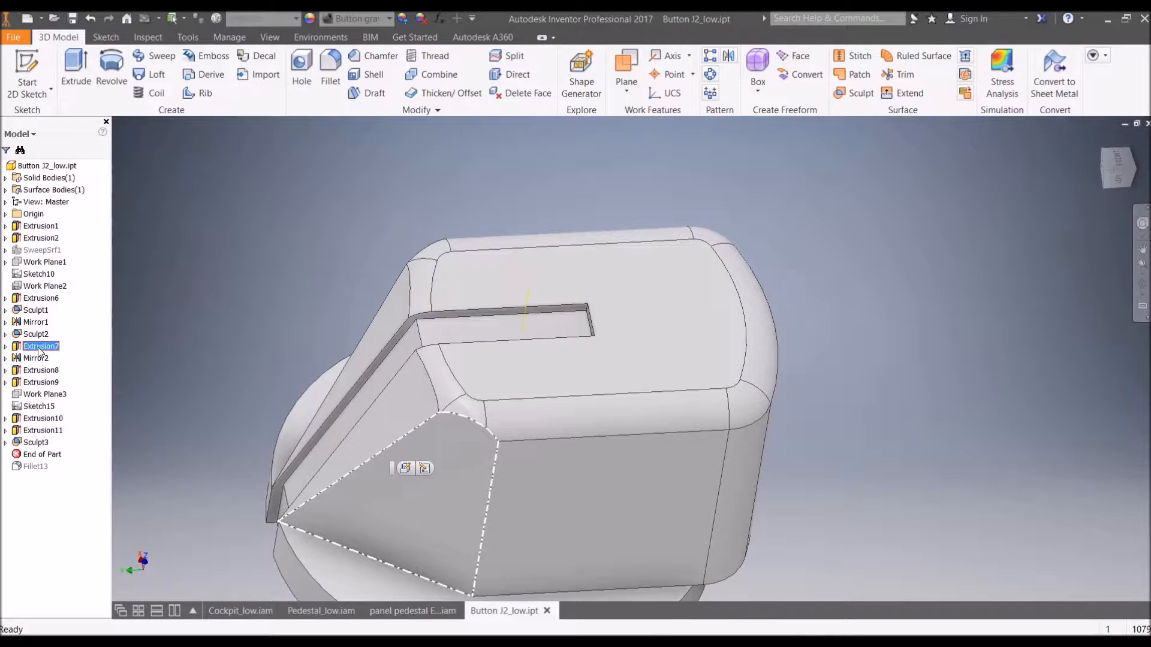
left_click(39, 370)
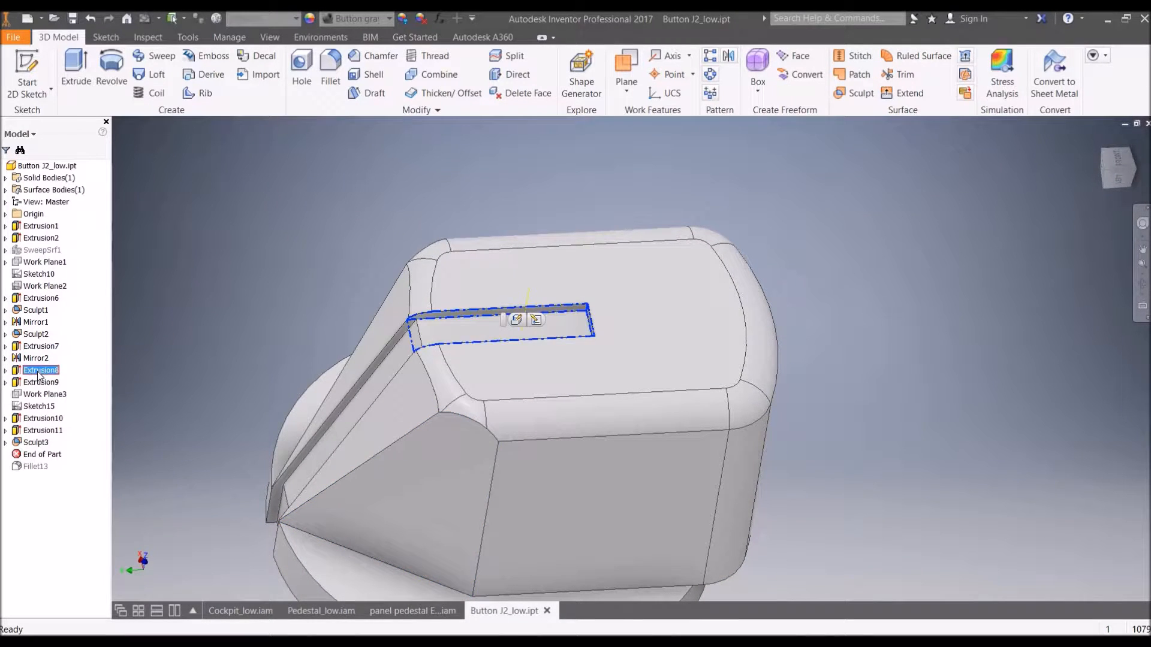
left_click(39, 383, "ctrl")
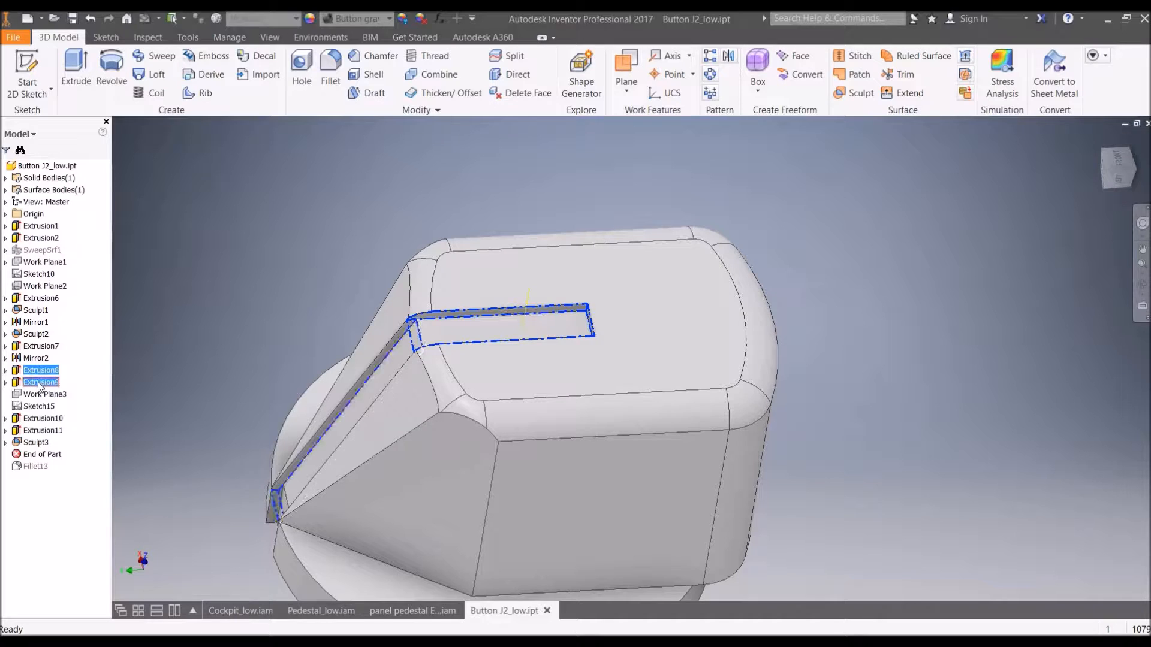
right_click(42, 385)
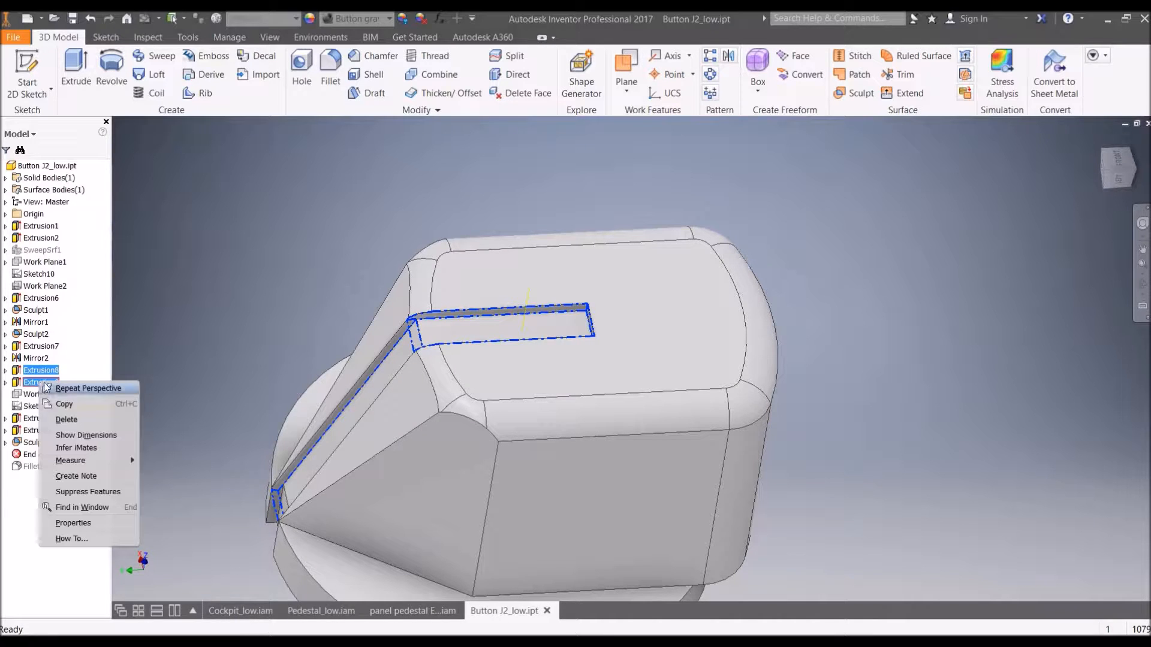
left_click(67, 419)
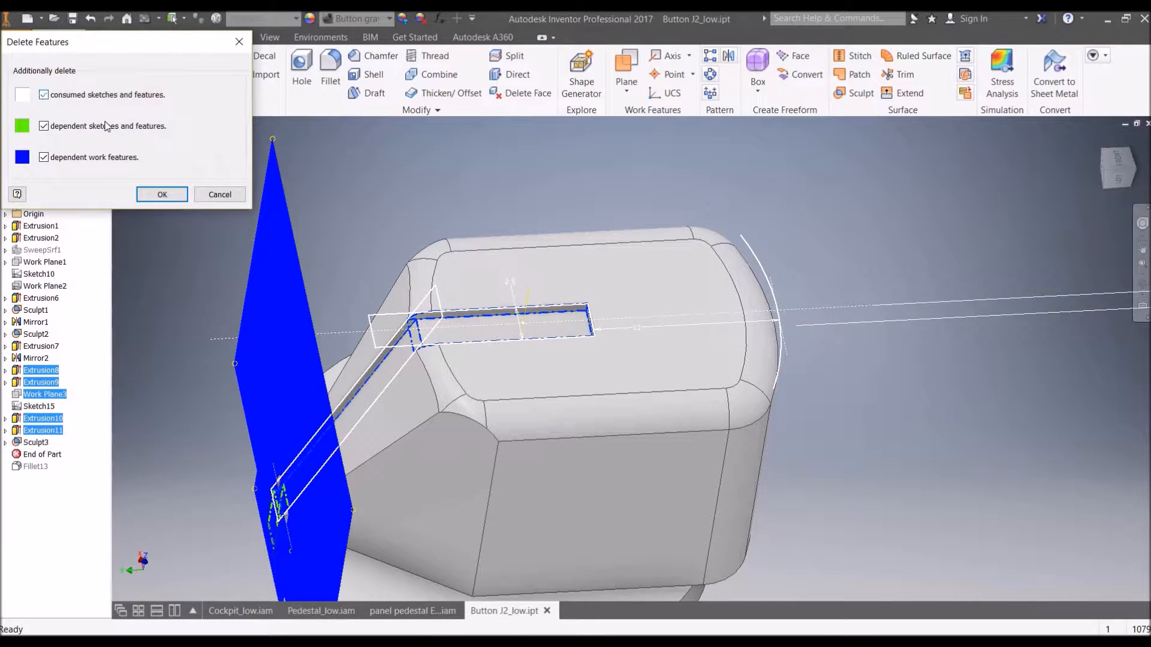
left_click(161, 196)
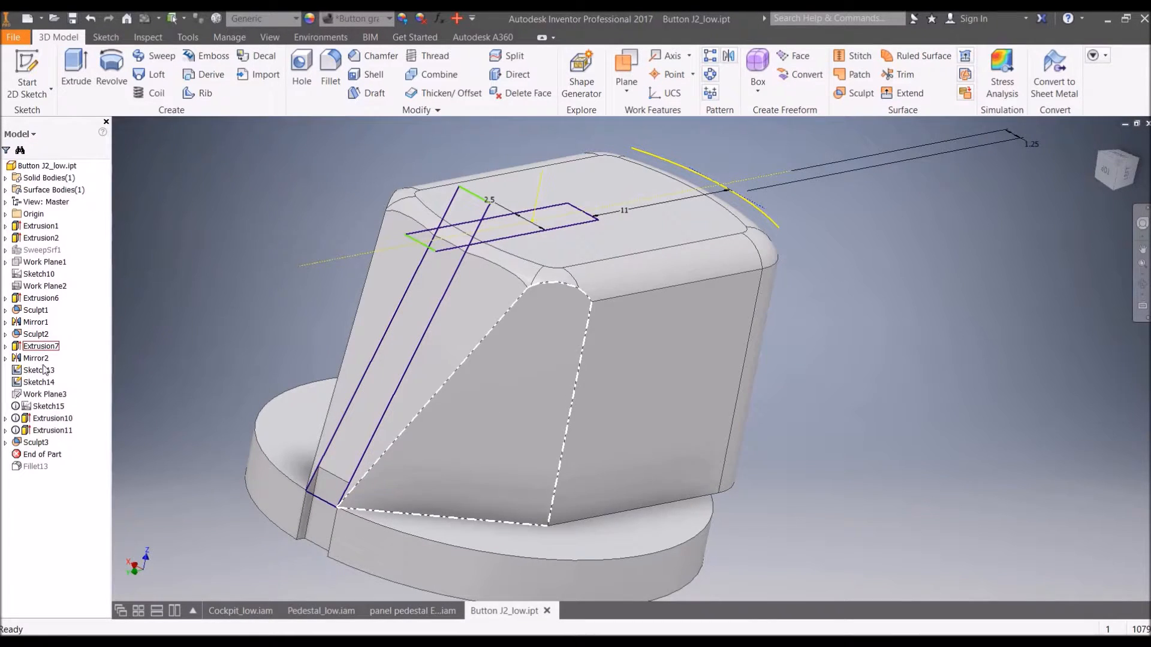
Delete Extrusion10, the small slot cut at the edge of the knob's base disc.
left_click(54, 418)
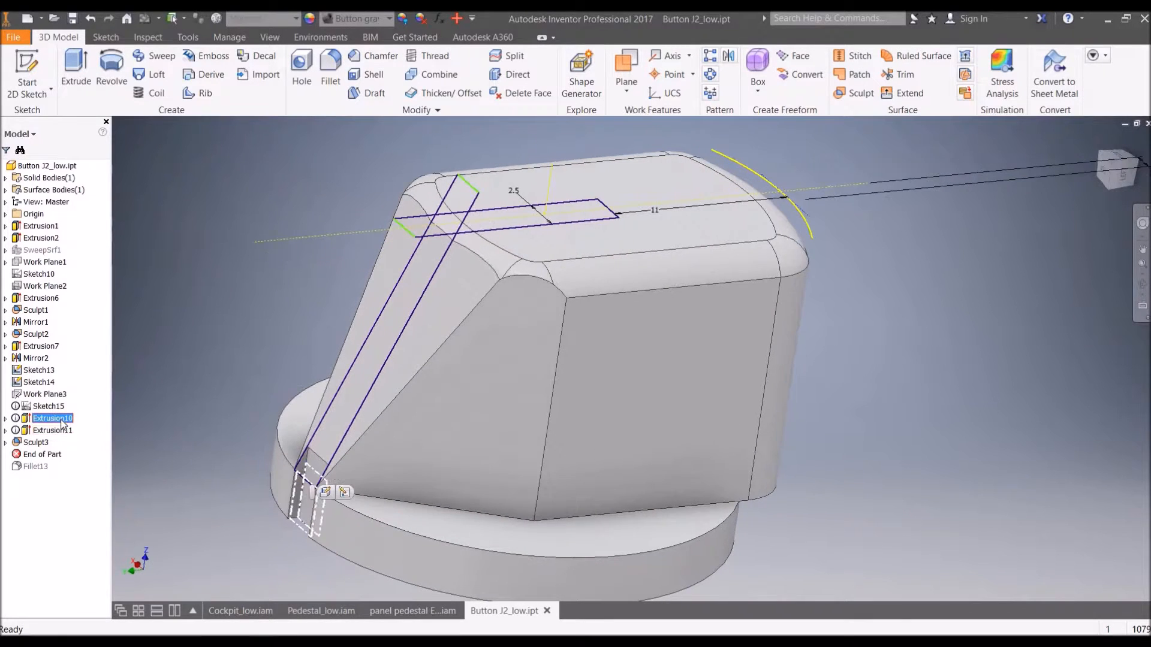
right_click(61, 420)
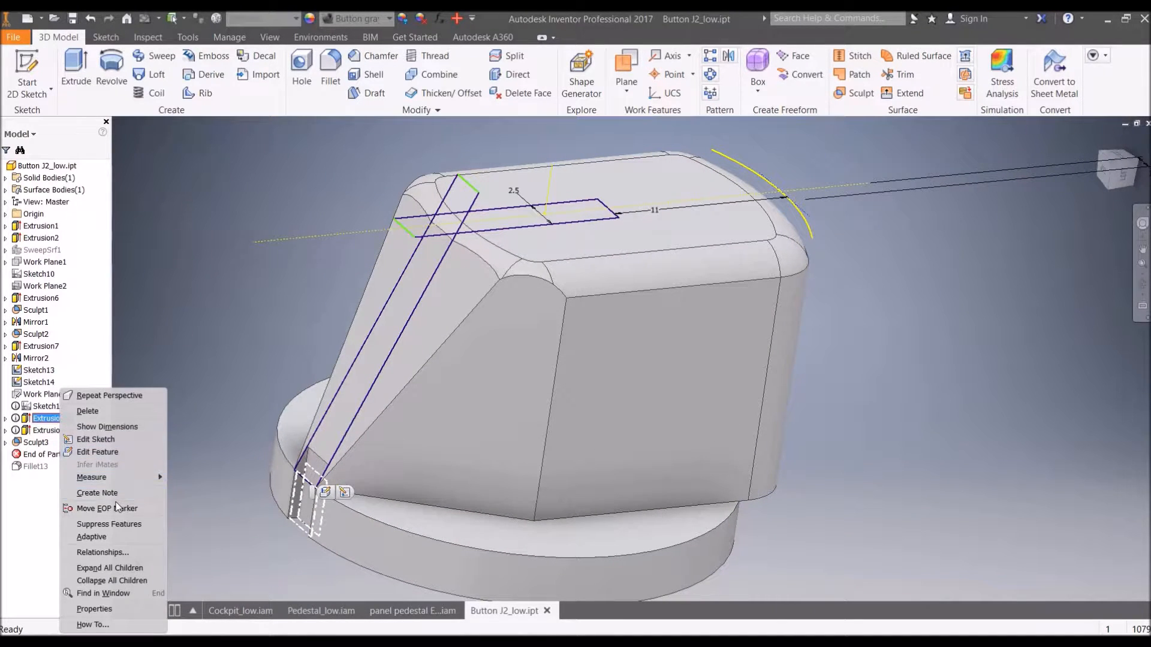
left_click(98, 412)
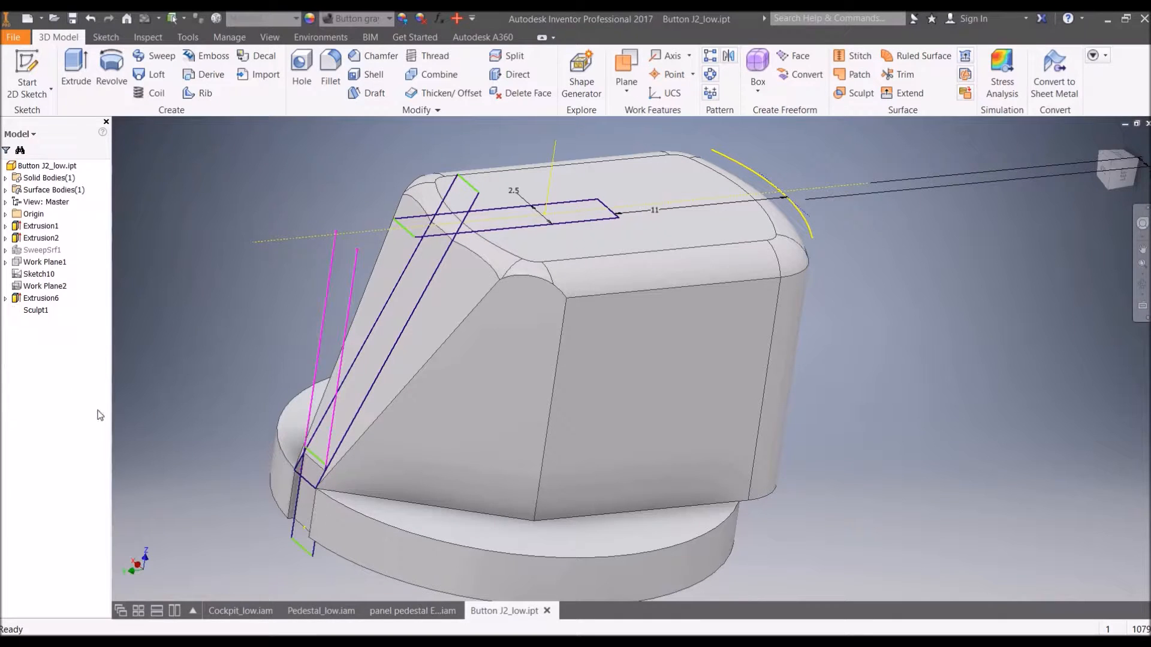
Delete the Extrusion11 feature from the knob while keeping its Sketch15.
left_click(54, 407)
left_click(57, 419)
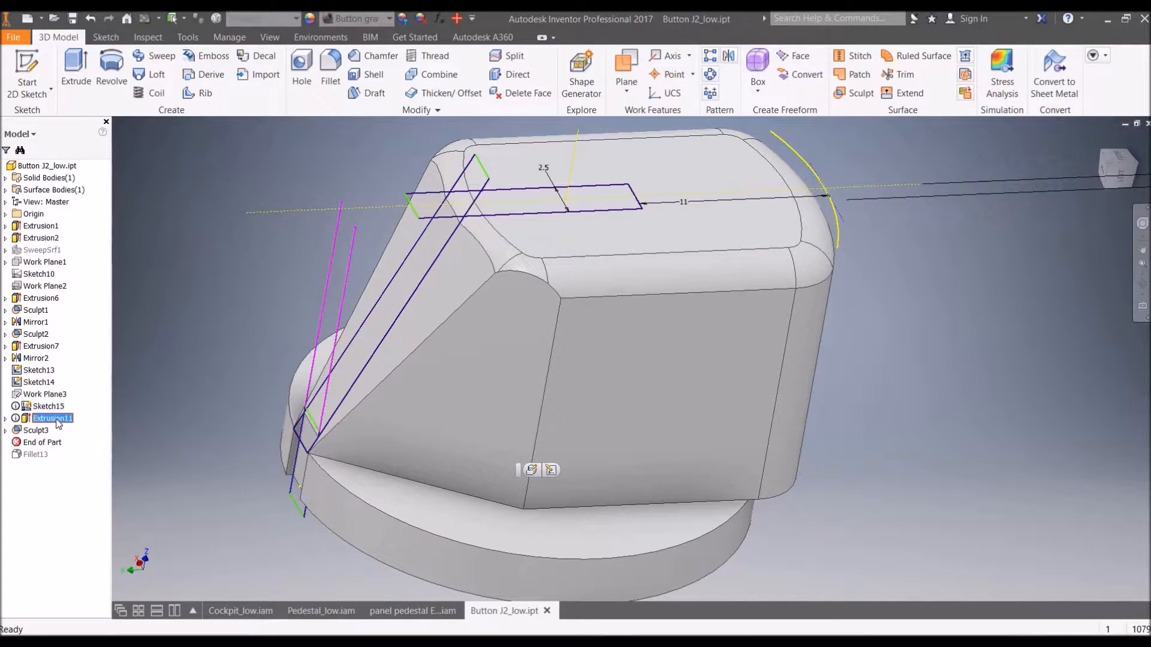
right_click(56, 420)
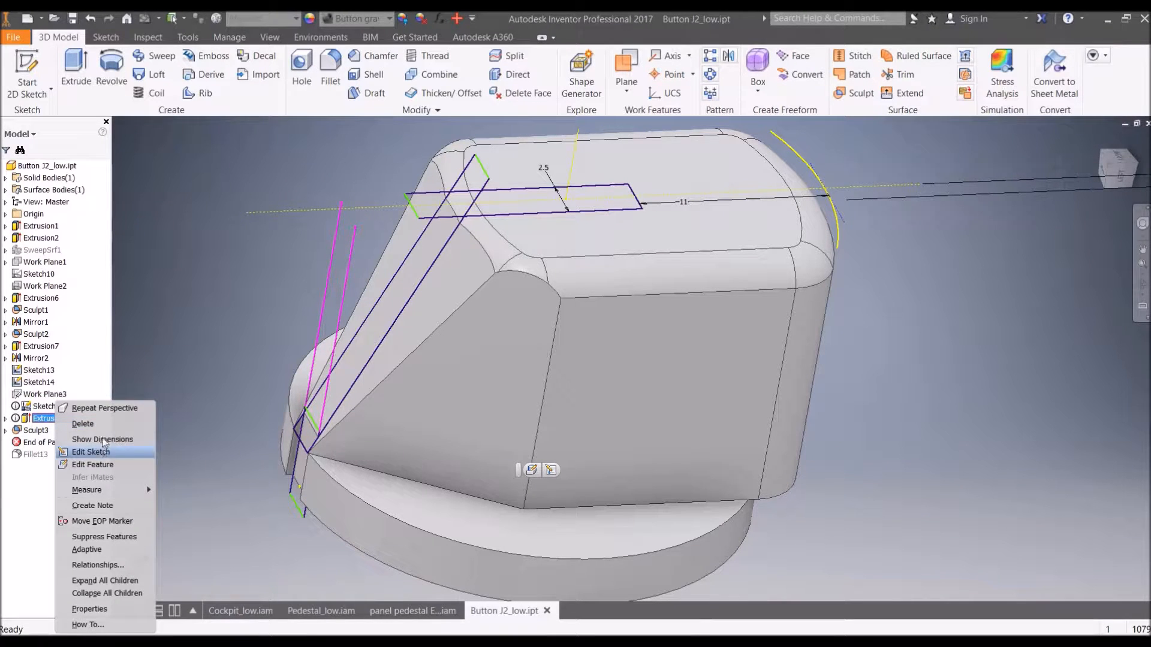
left_click(83, 424)
key("F6")
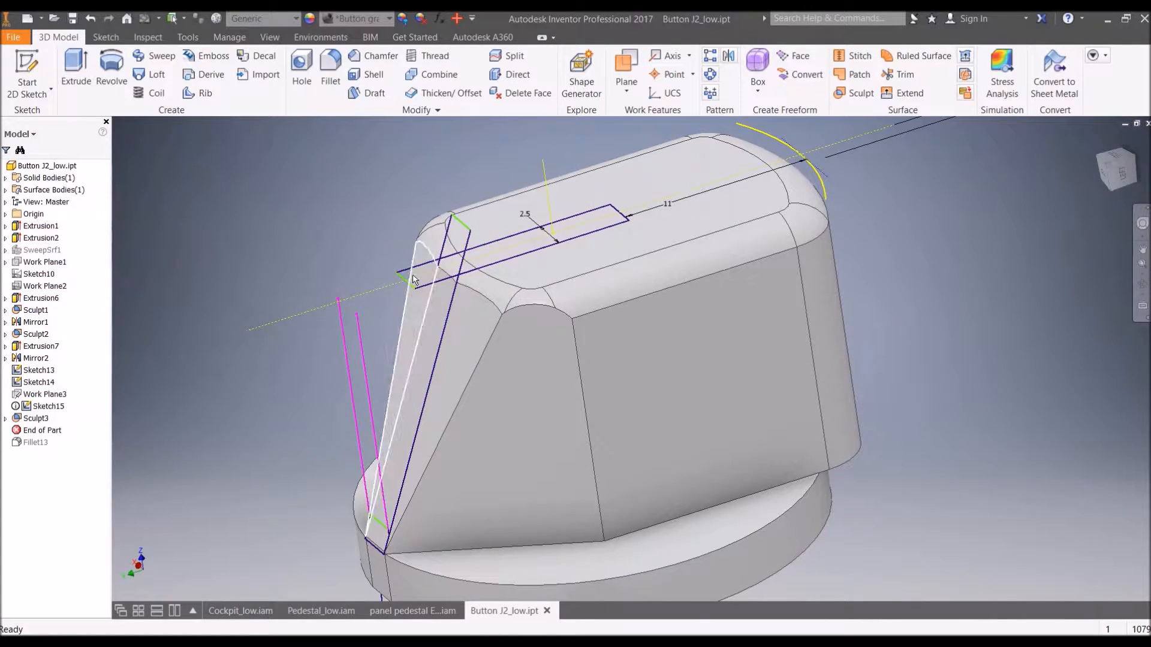
Locate the slot sketch across the knob's top in the model browser and hide it (Sketch13).
right_click(413, 270)
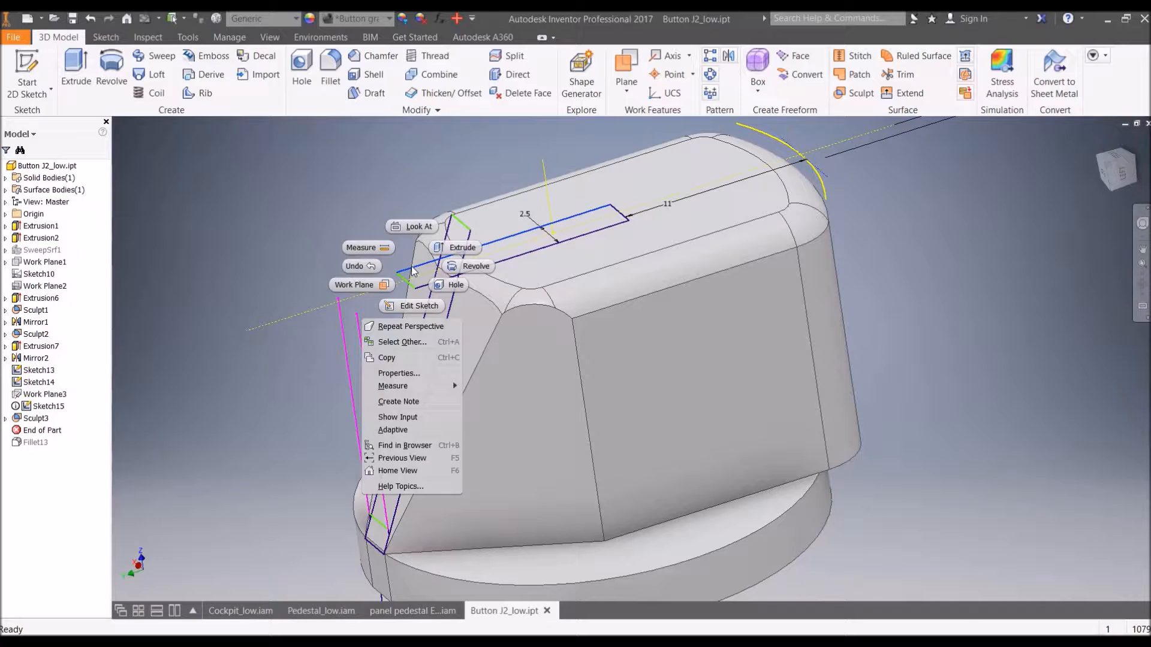
left_click(404, 445)
left_click(40, 371)
right_click(46, 372)
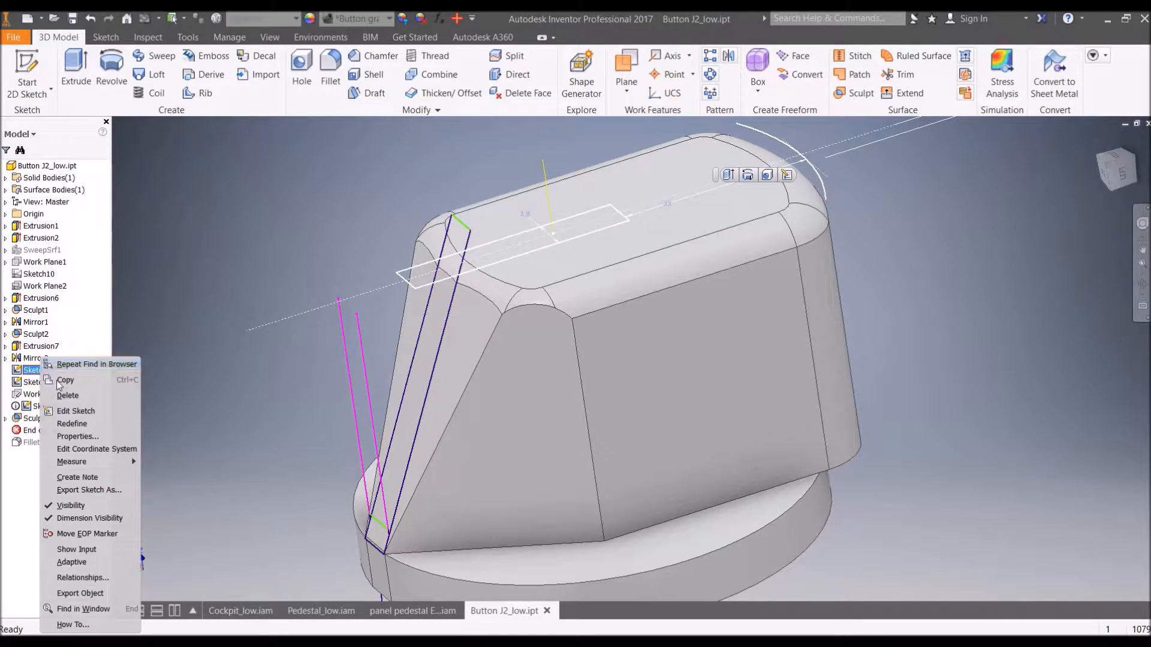
left_click(66, 510)
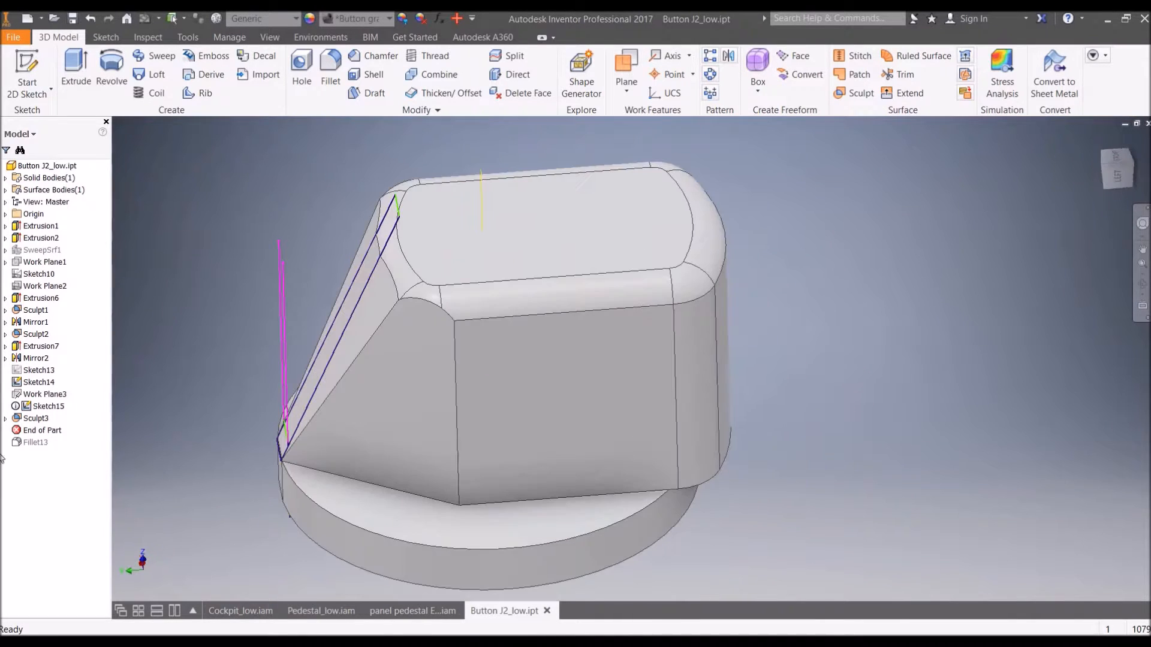
Delete Sculpt2, which rounds the knob's top edge, and hide the SweepSrf1 surface.
left_click(41, 422)
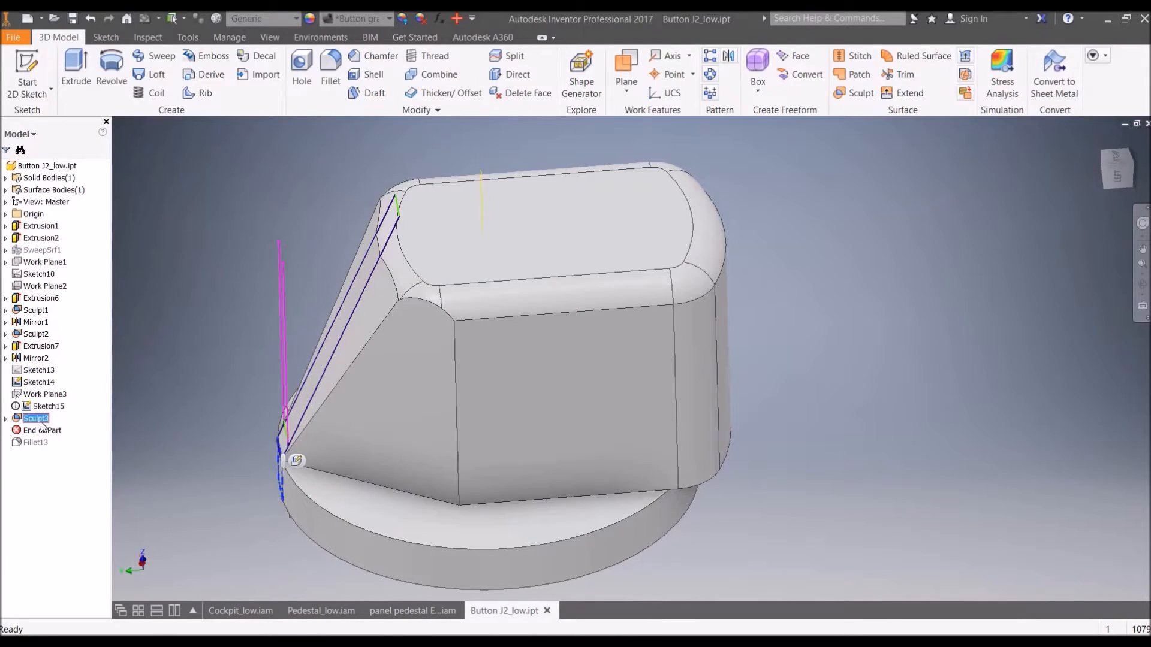
left_click(34, 337)
right_click(34, 340)
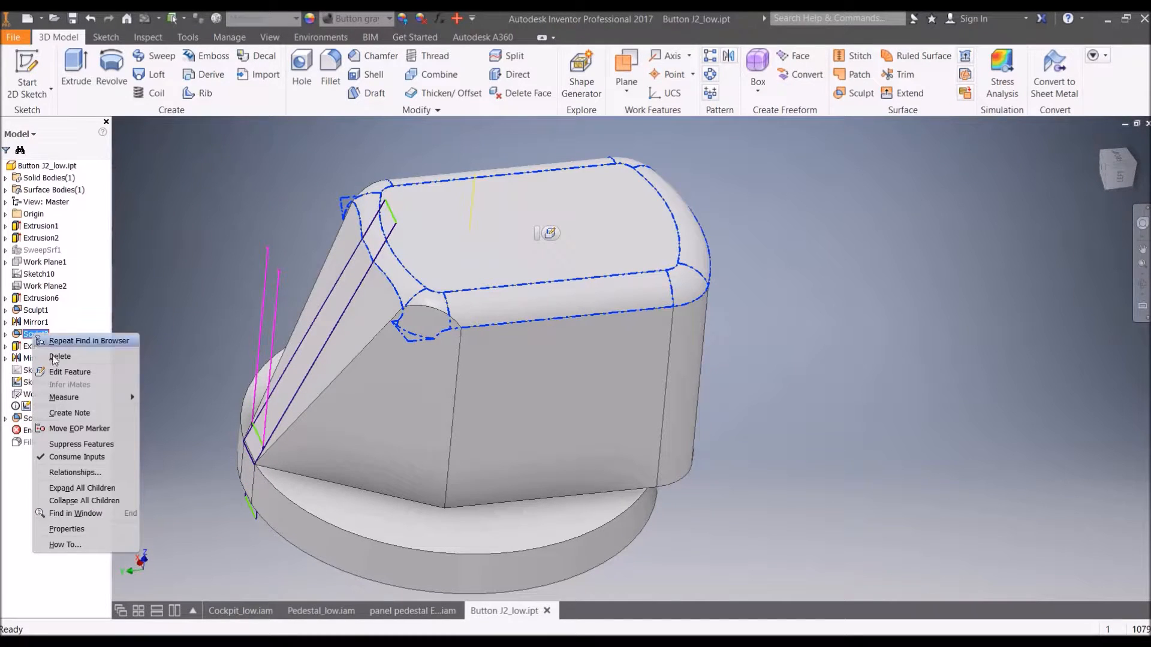
left_click(66, 358)
left_click(169, 194)
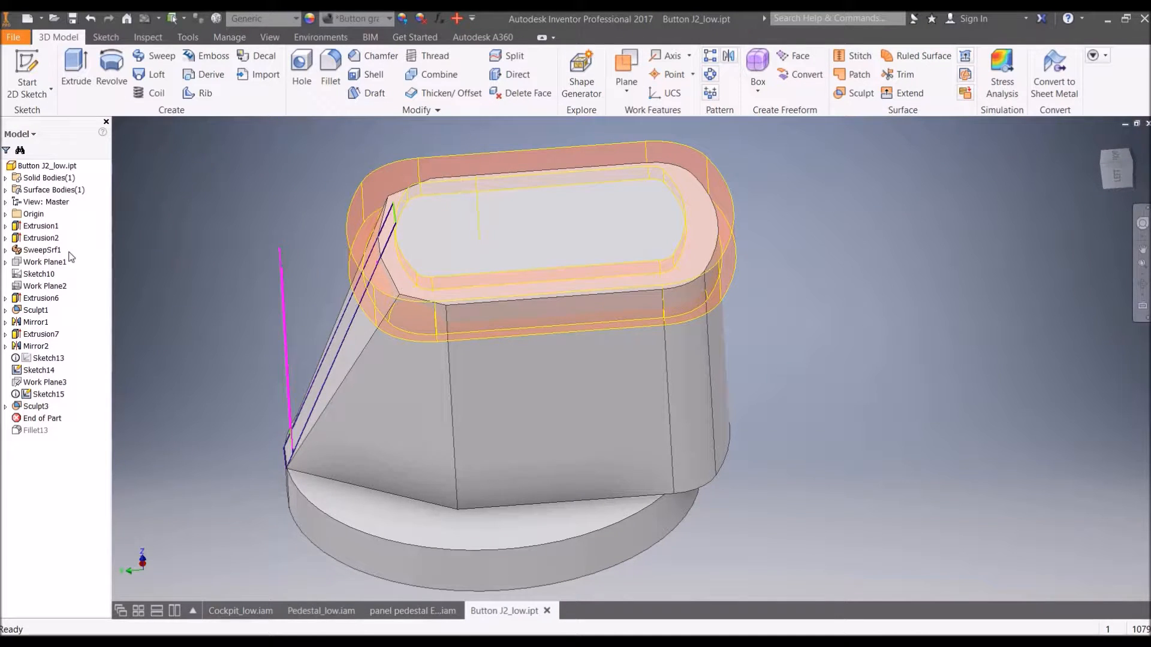
right_click(41, 250)
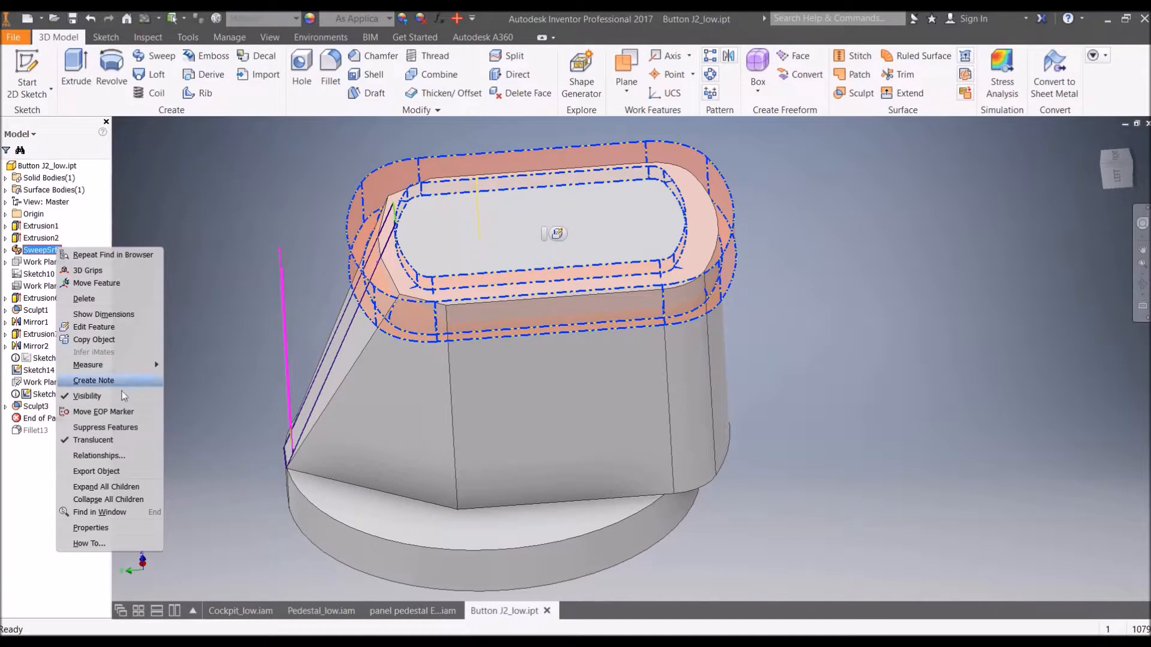
left_click(122, 392)
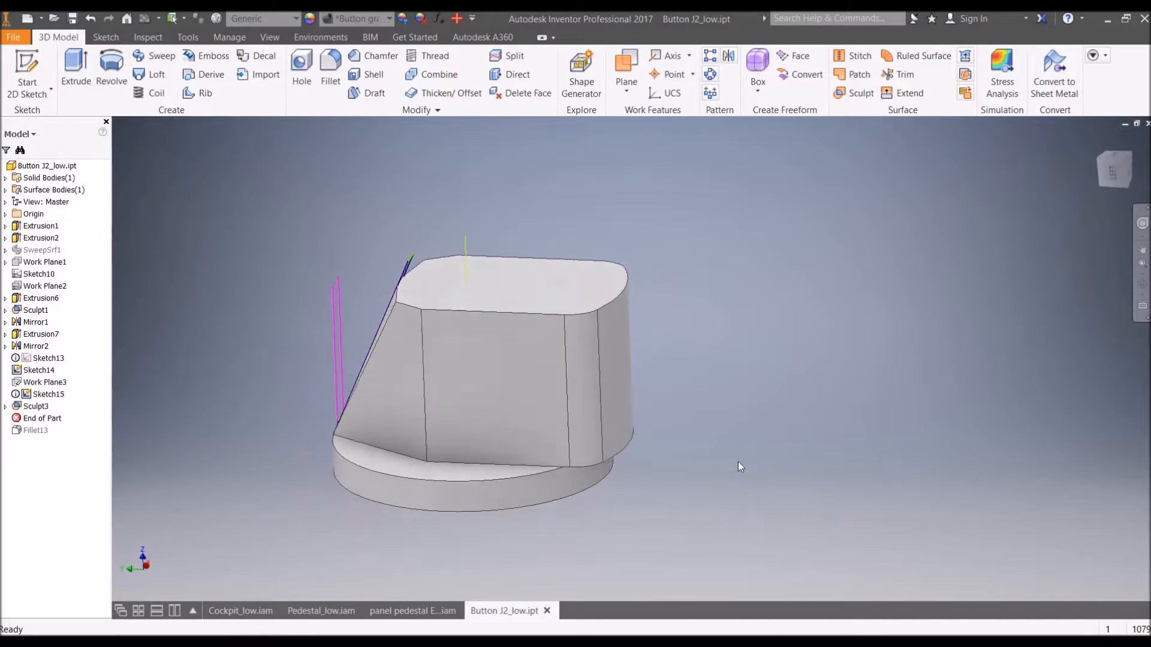
Delete the base disc's bottom face and the knob's overhanging underside face without healing, rolling the End of Part marker back and forth to compare.
left_click(608, 472)
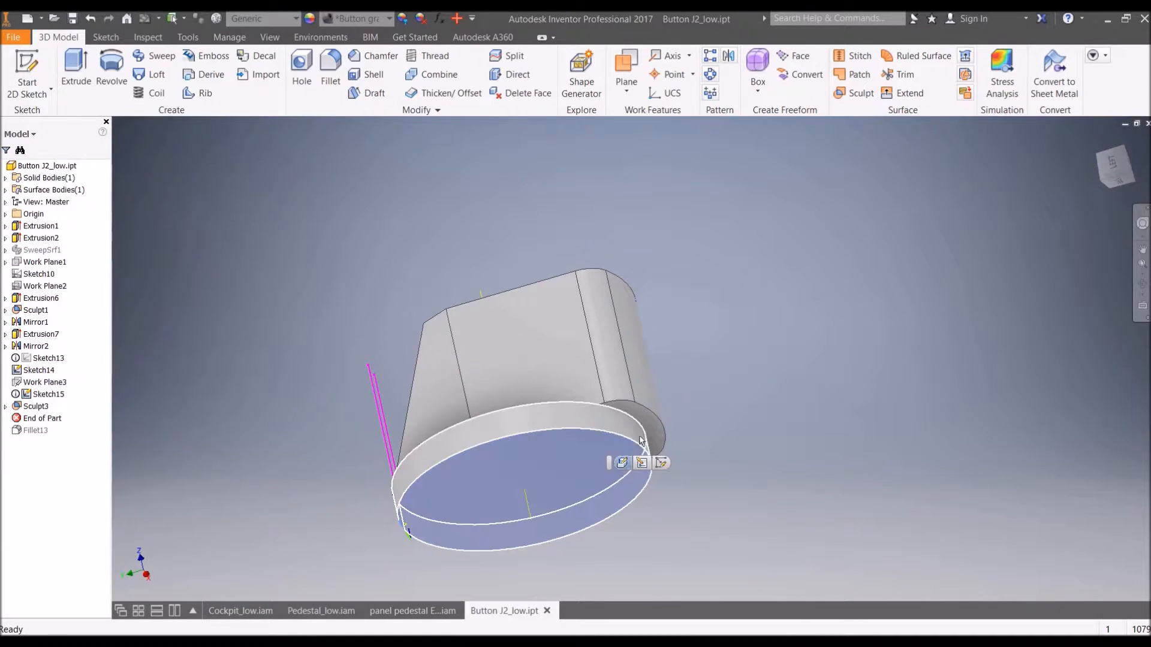
left_click(650, 430, "ctrl")
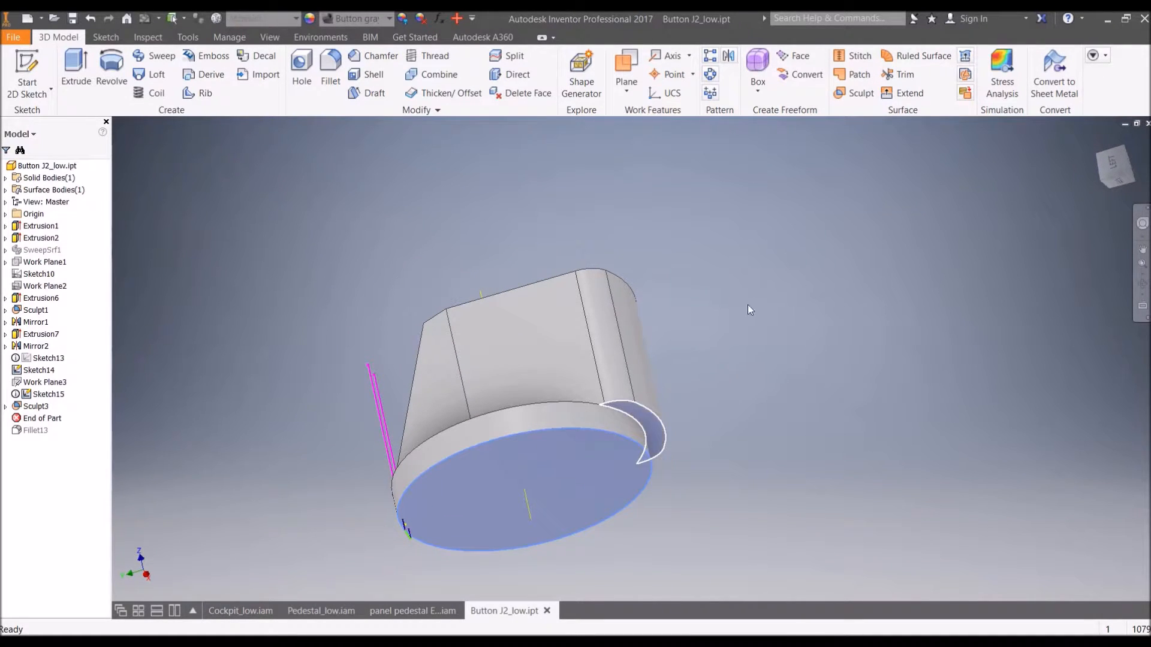
left_click(507, 92)
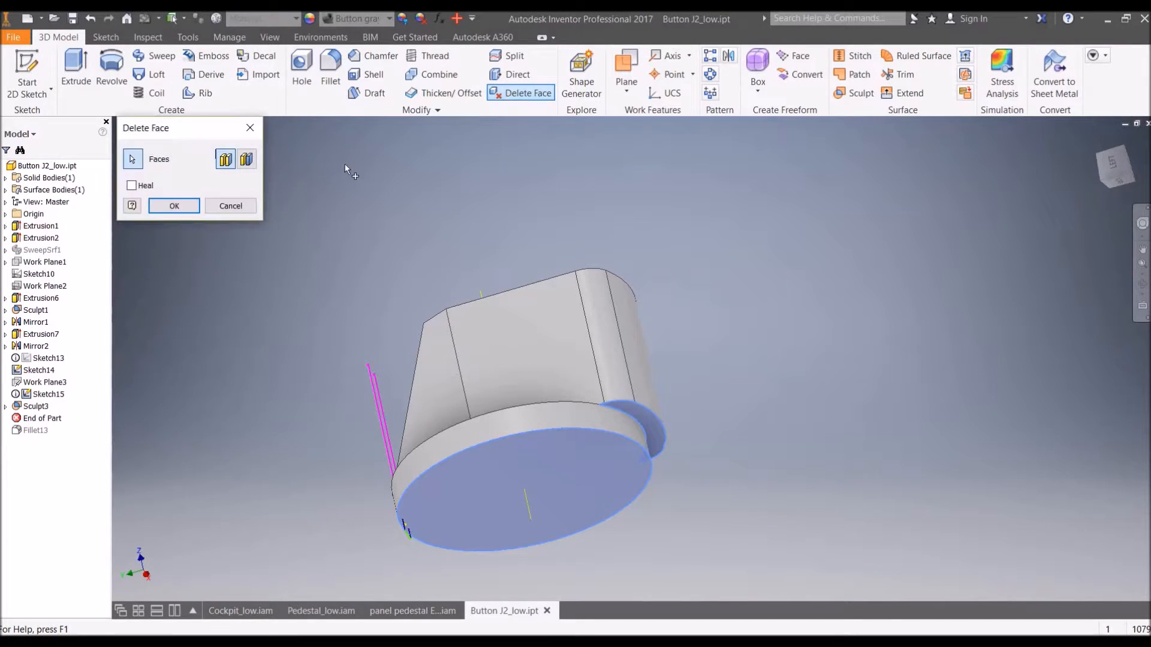
left_click(159, 204)
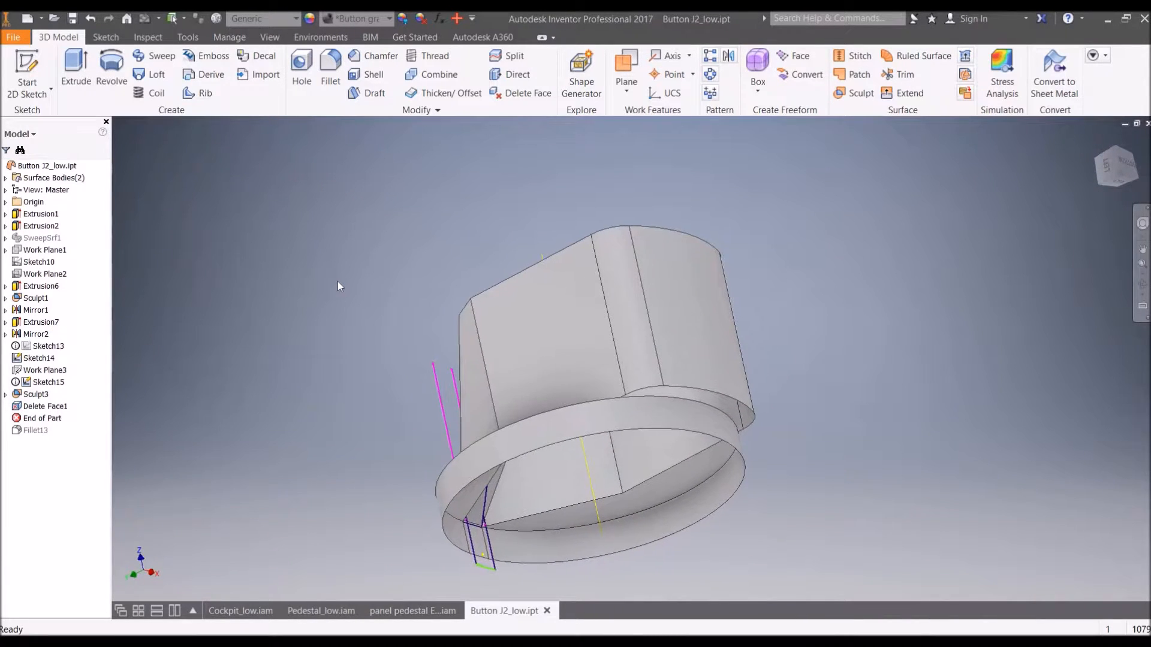
left_click_drag(48, 409, 49, 402)
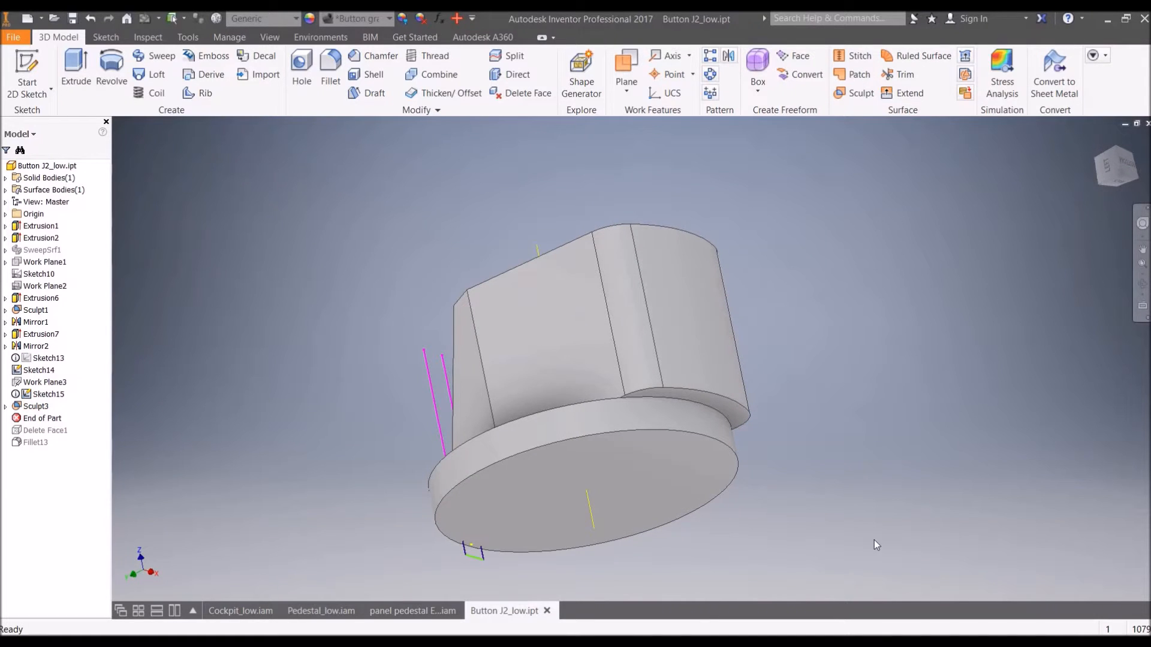
left_click_drag(56, 421, 49, 432)
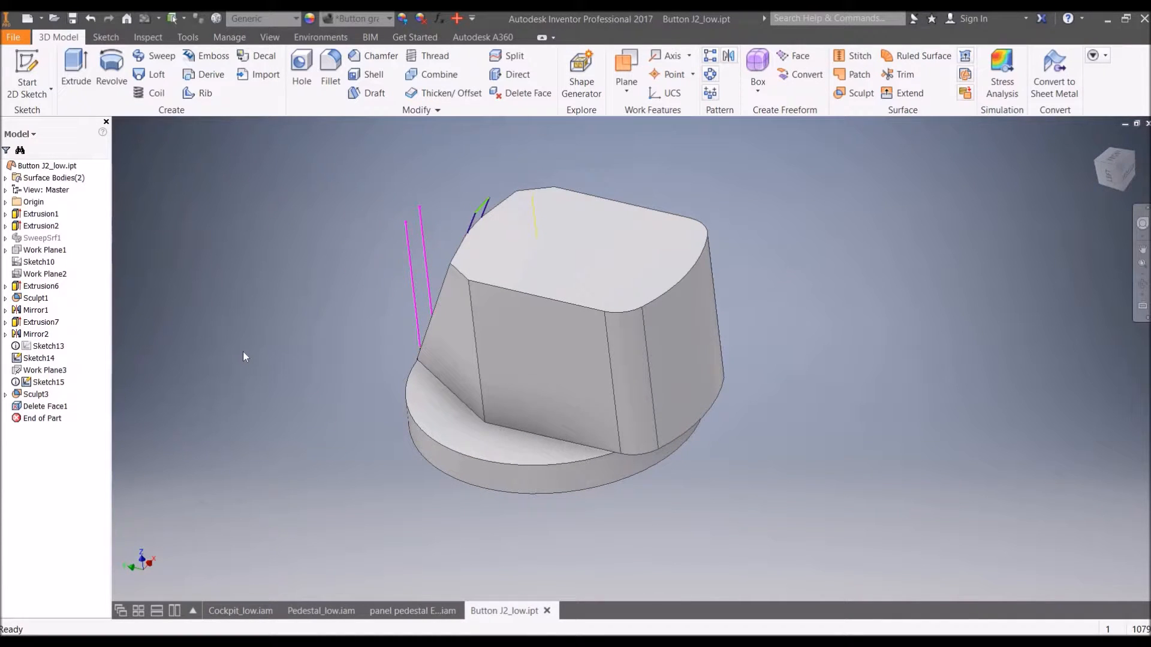
Close Button J2_low and open the slotted screw beside button 1 from the pedestal panel assembly.
left_click(547, 610)
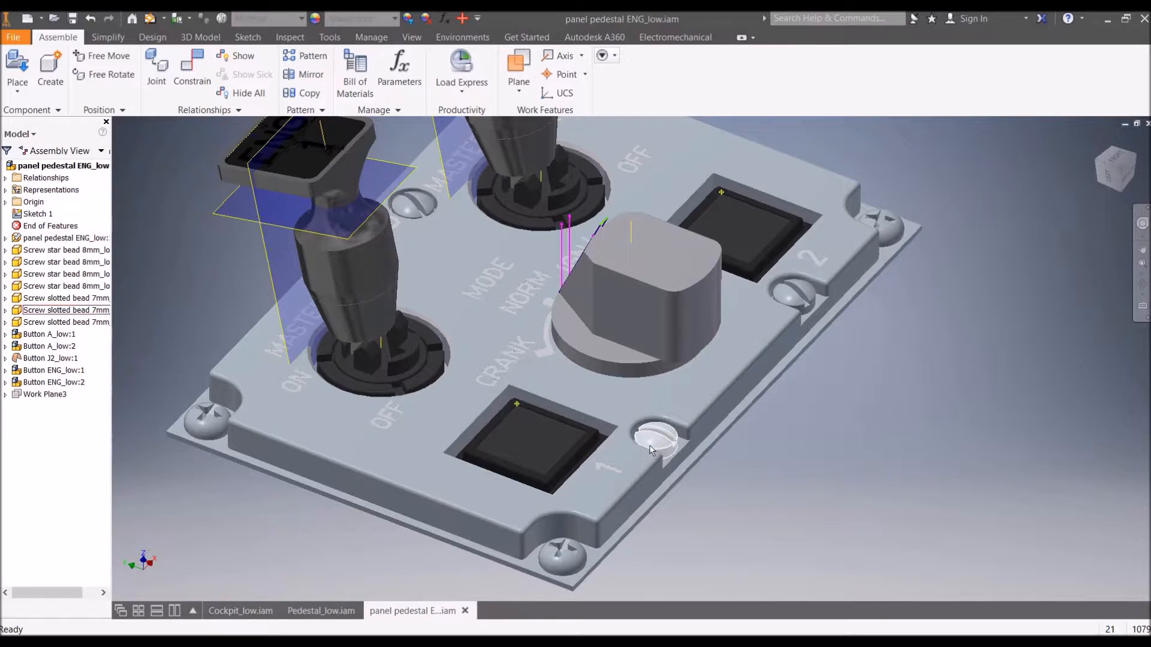
right_click(653, 441)
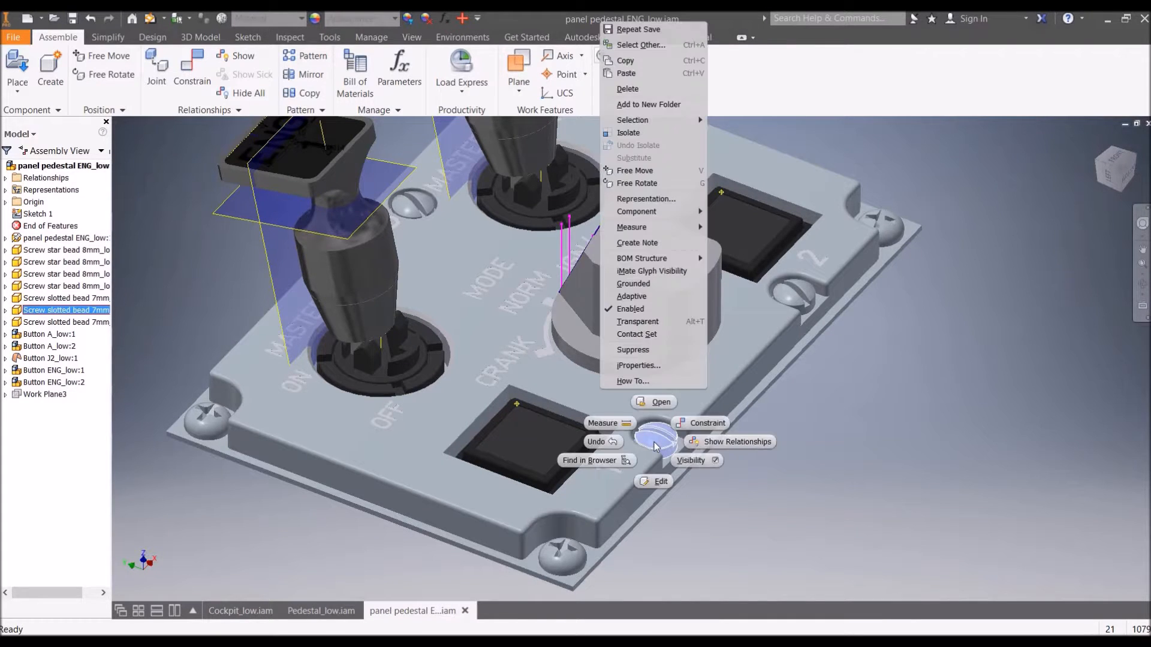
left_click(659, 407)
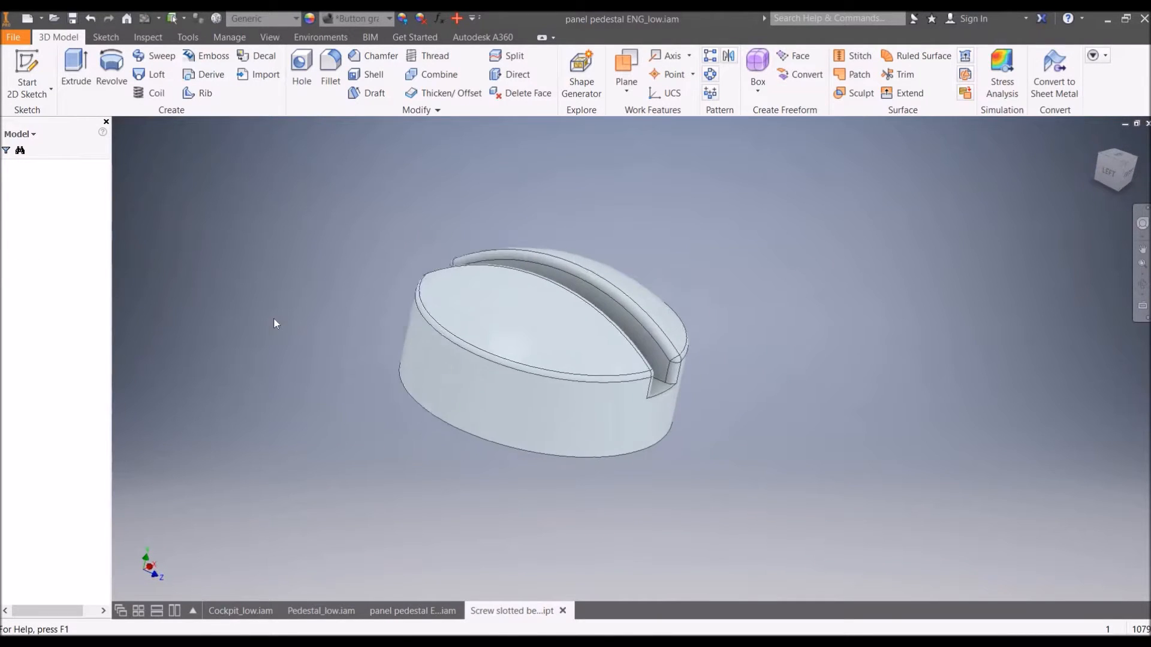
Delete Fillet1 and the slot cut Extrusion1, together with its sketch, from the slotted screw.
left_click(33, 250)
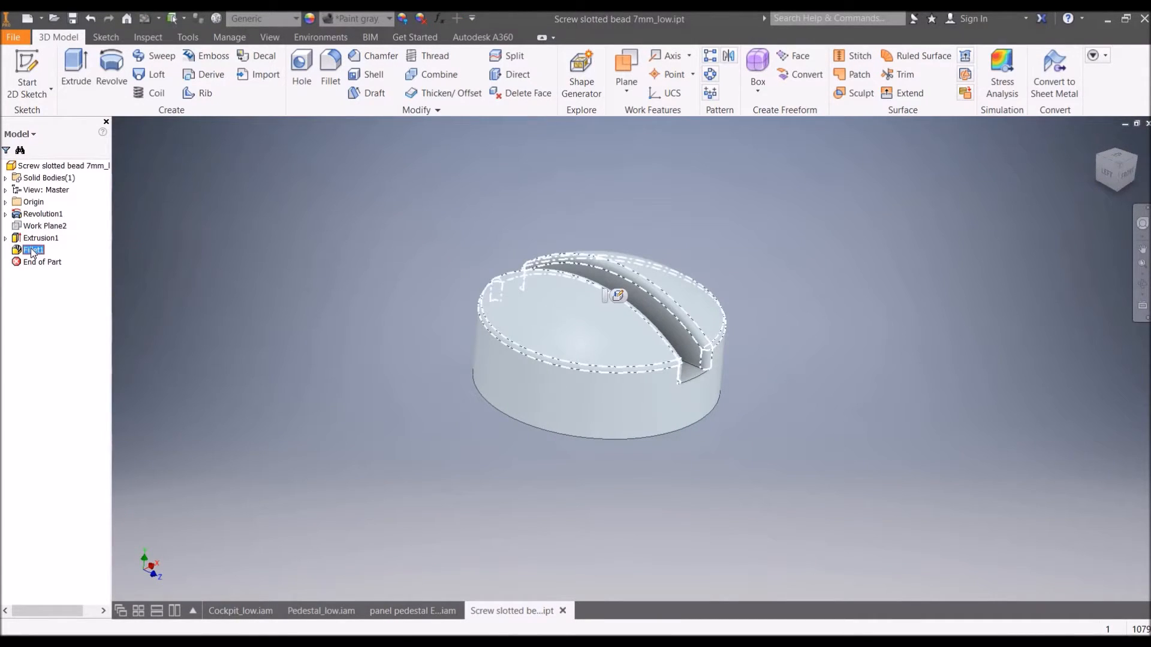
right_click(33, 250)
left_click(54, 271)
left_click(37, 238)
right_click(38, 238)
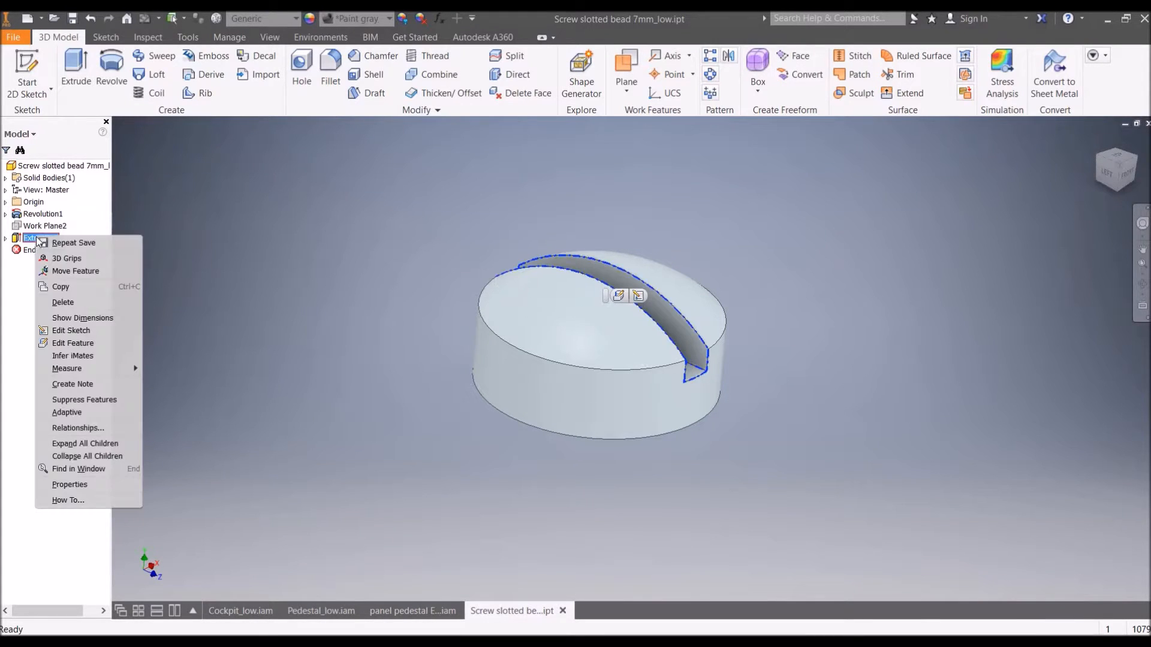
left_click(71, 301)
left_click(169, 192)
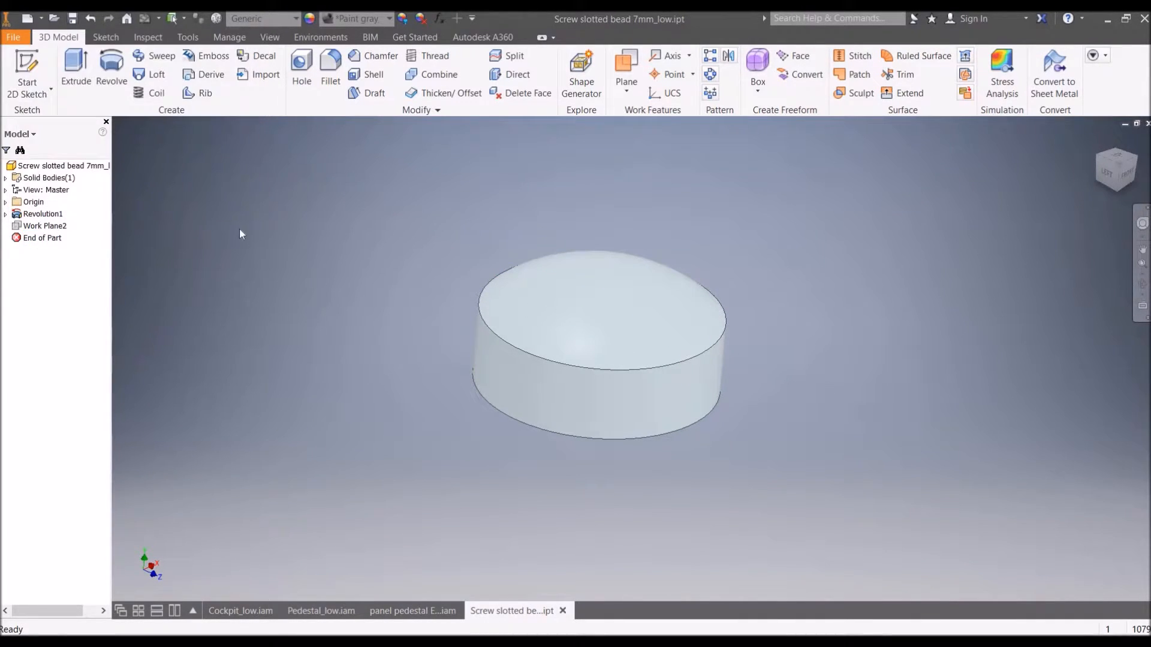
Open Sketch1 of Revolution1 for editing and view it from the front.
middle_click_drag(493, 263, 573, 324, "shift")
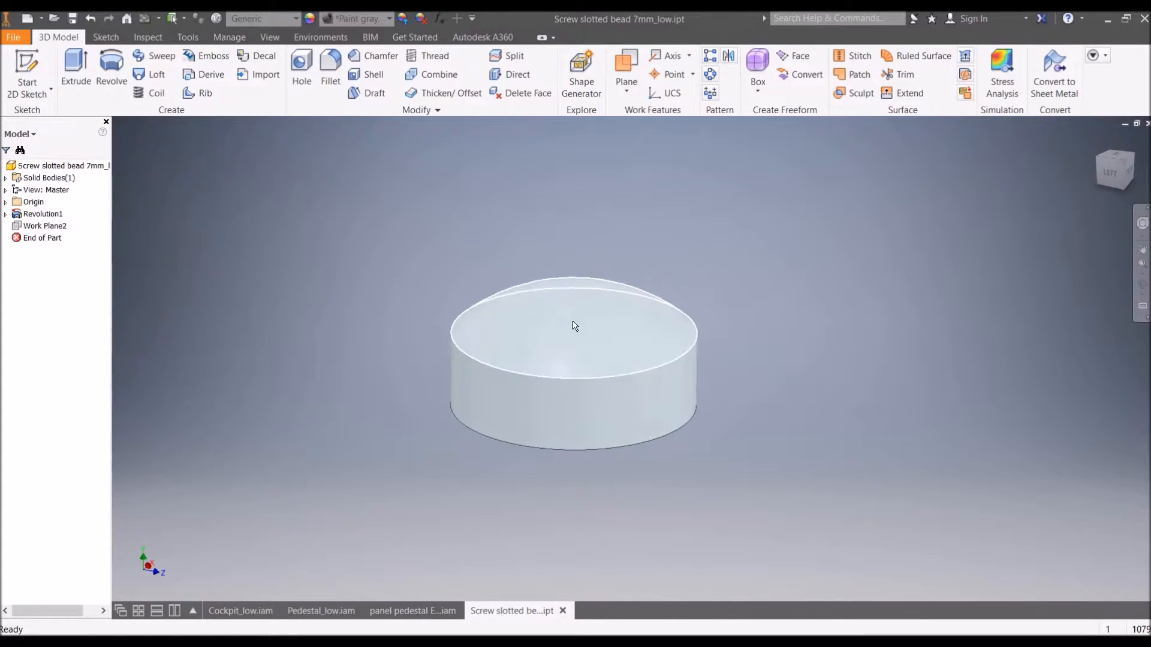
left_click(42, 214)
left_click(6, 214)
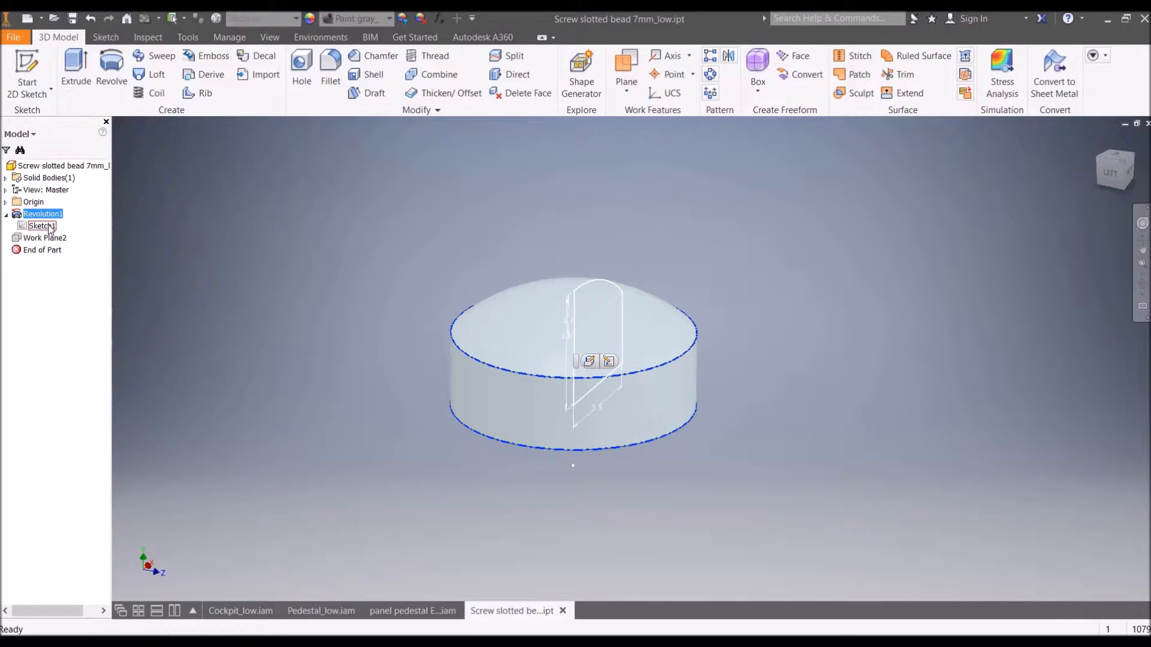
left_click(49, 227)
right_click(49, 226)
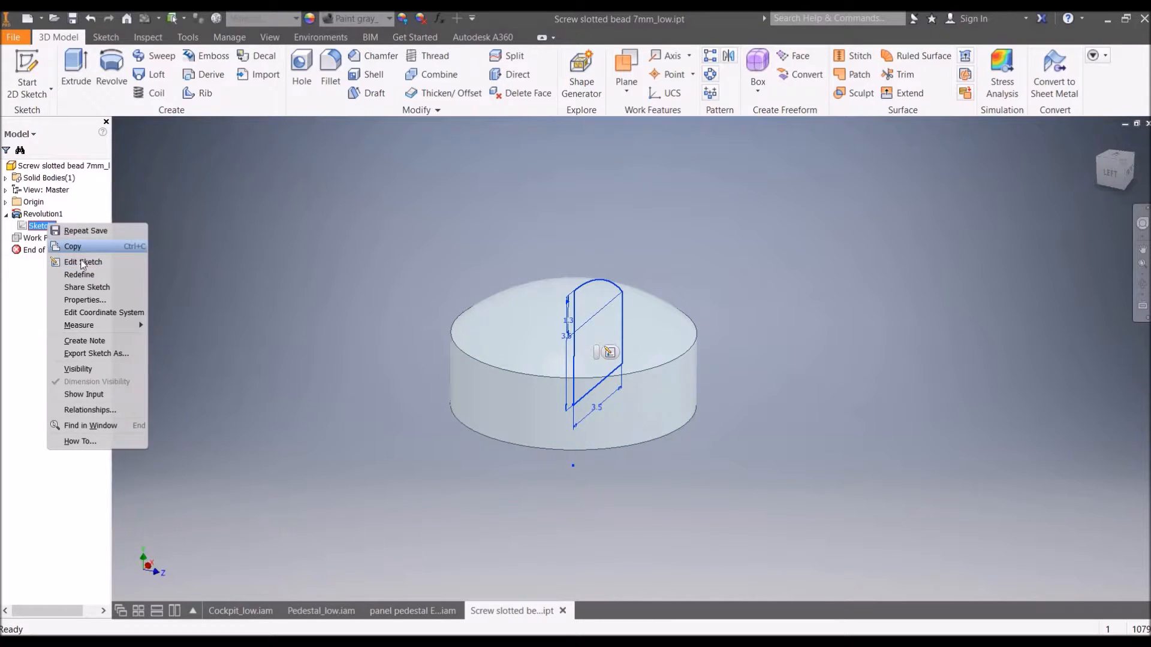
left_click(82, 264)
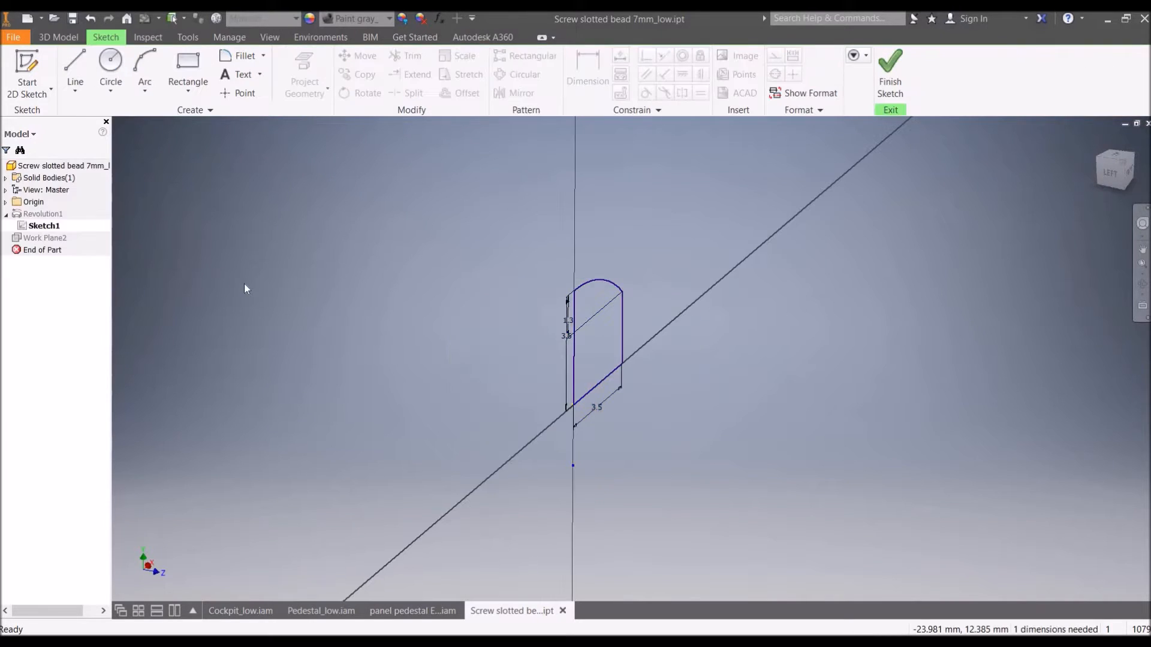
left_click_drag(1129, 171, 1112, 177)
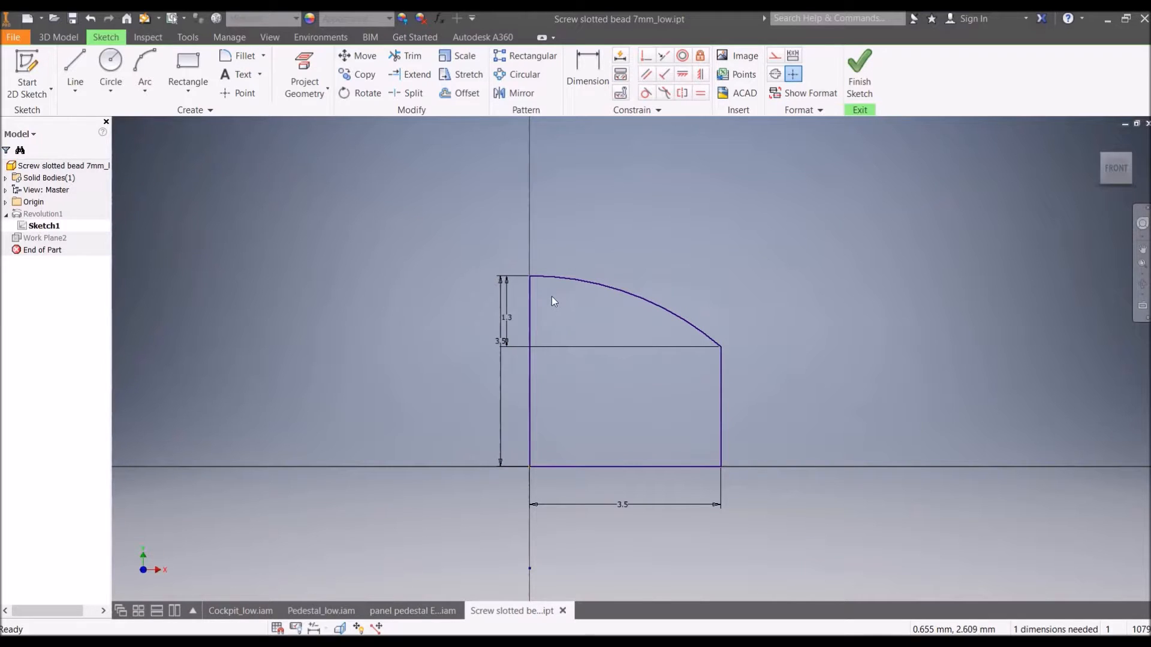
Delete the domed arc, the horizontal line beneath it and both vertical dimensions from the screw profile.
left_click(581, 281)
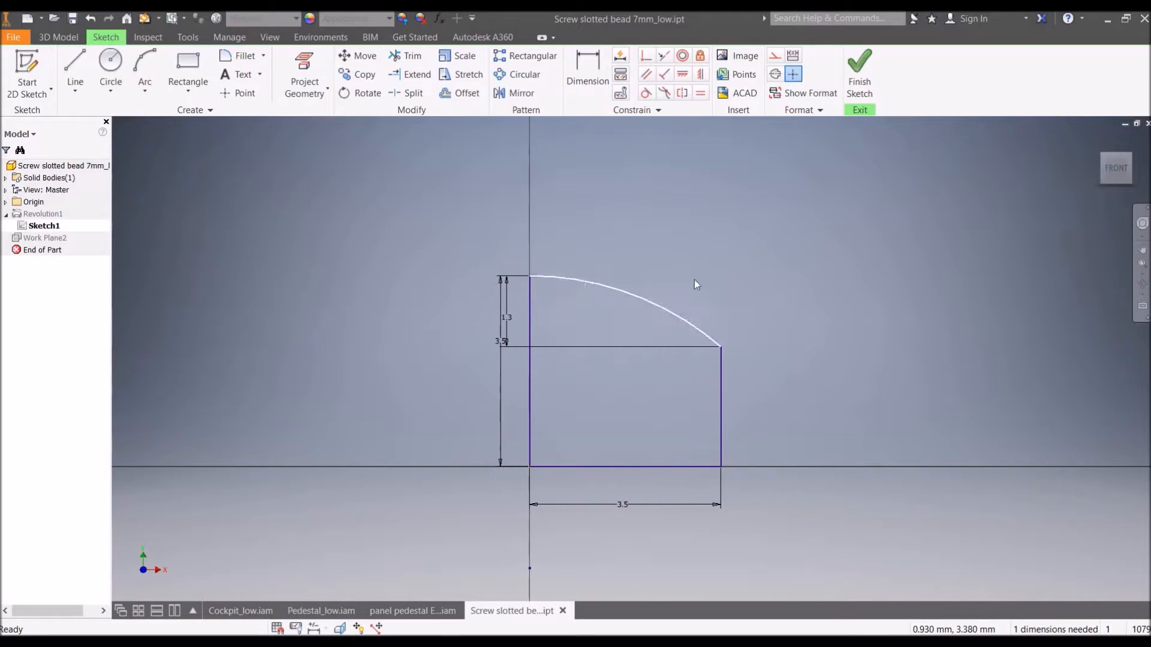
key("Delete")
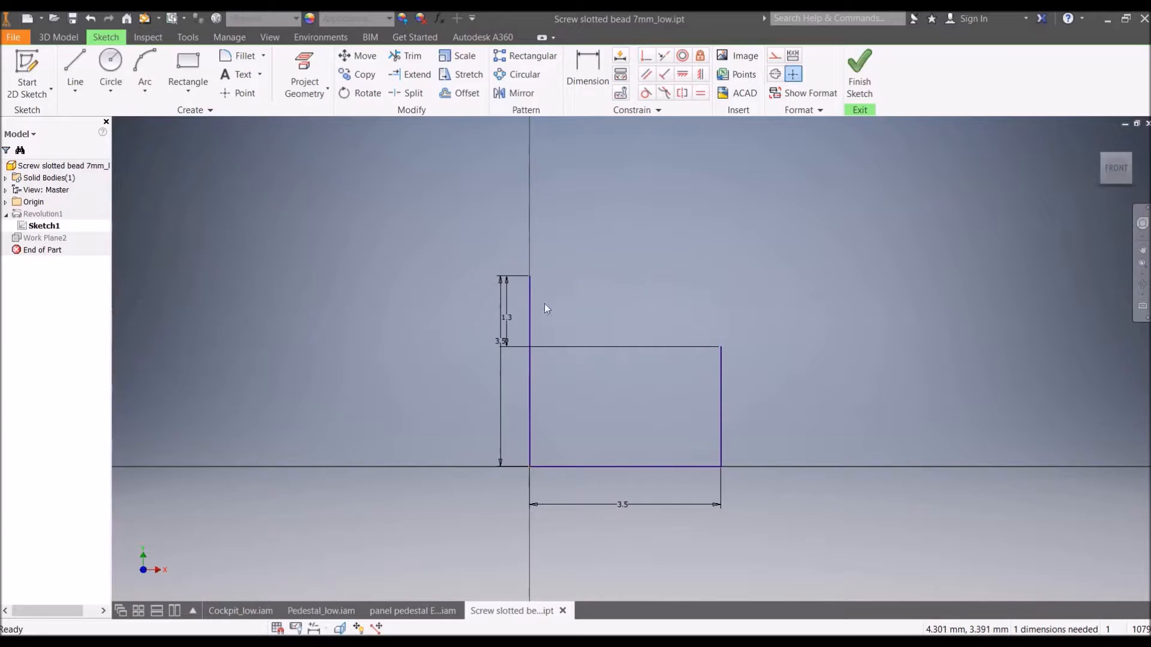
key("Delete")
left_click(502, 345)
key("Delete")
Dimension the full height of the profile's outer vertical line between its two endpoints.
left_click(586, 71)
left_click(722, 422)
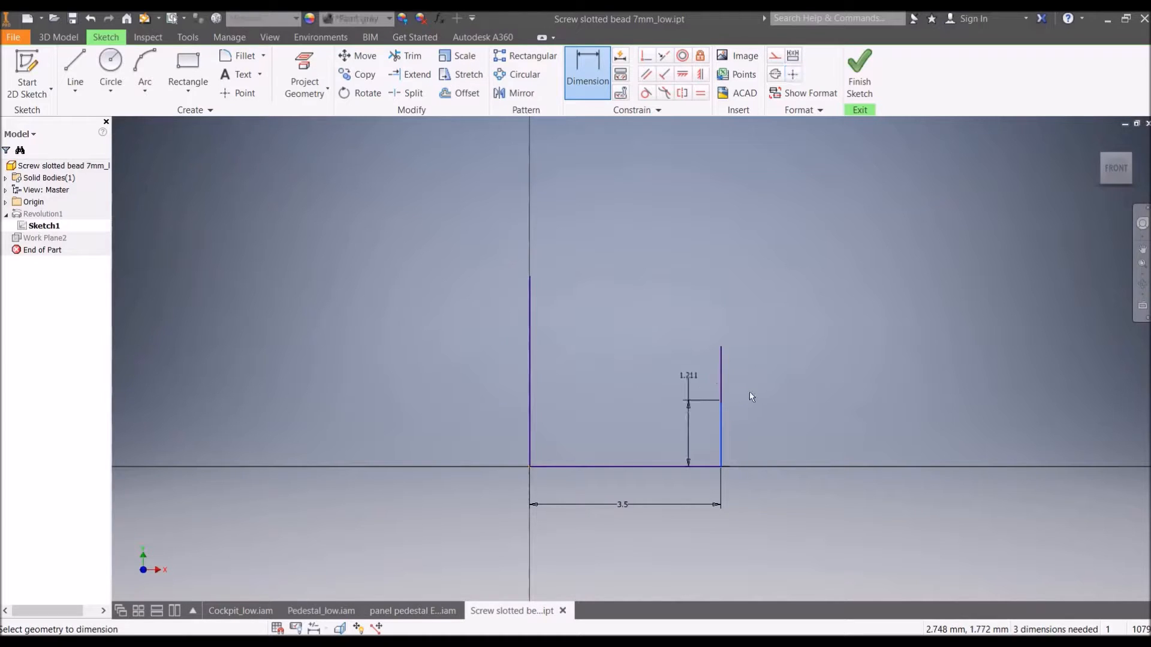
key("Escape")
key("d")
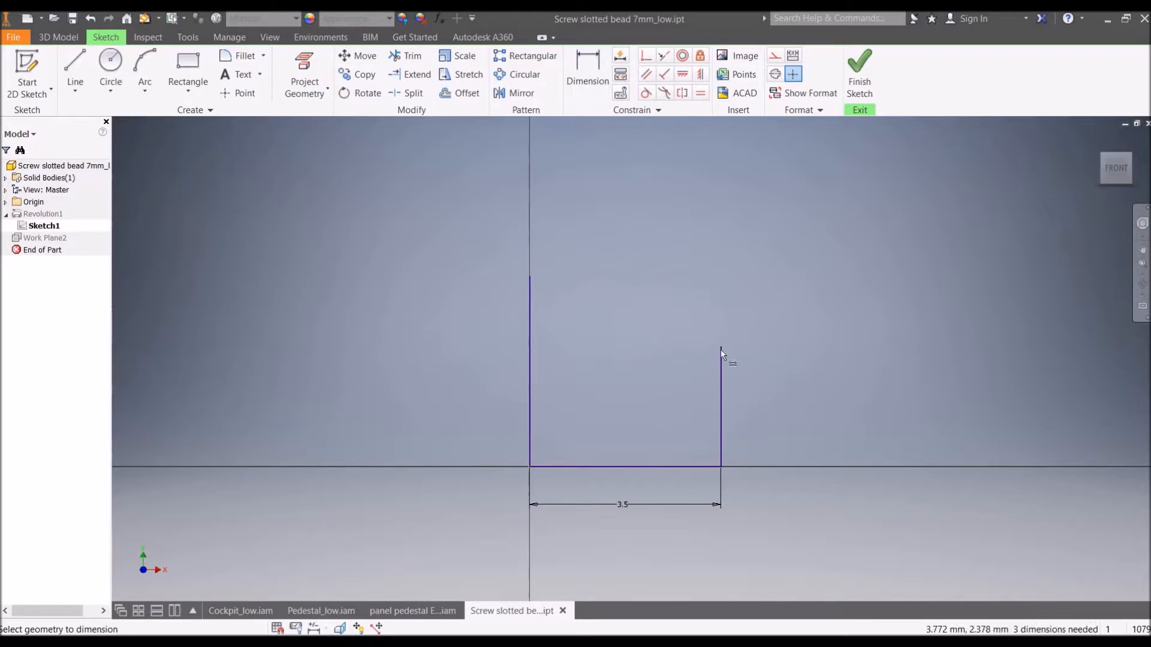
left_click(721, 464)
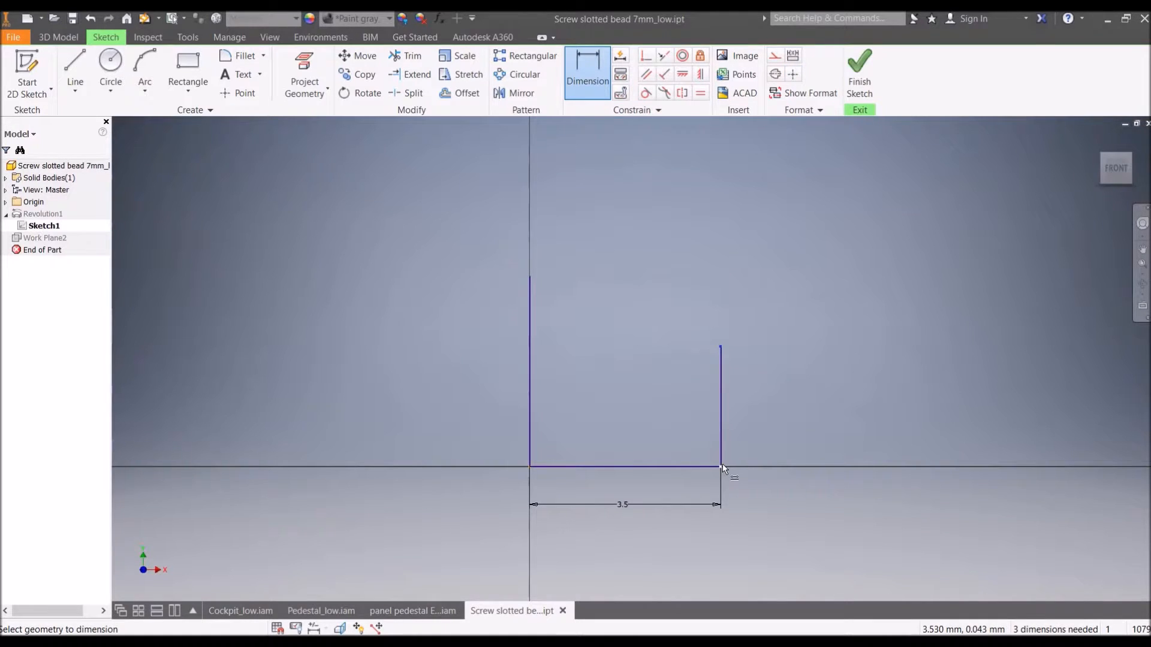
left_click(747, 407)
key("Return")
key("Escape")
Draw a horizontal line about 3.1 mm long from the top of the outer vertical line toward the revolve axis.
left_click(75, 66)
left_click(721, 347)
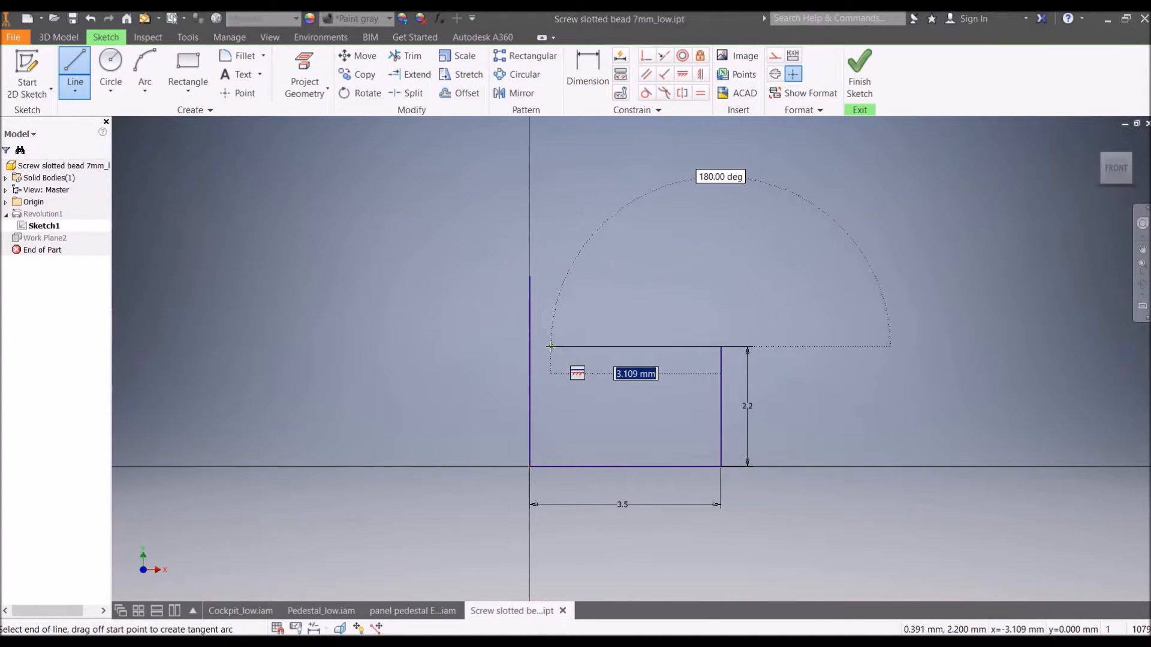
double_click(551, 347)
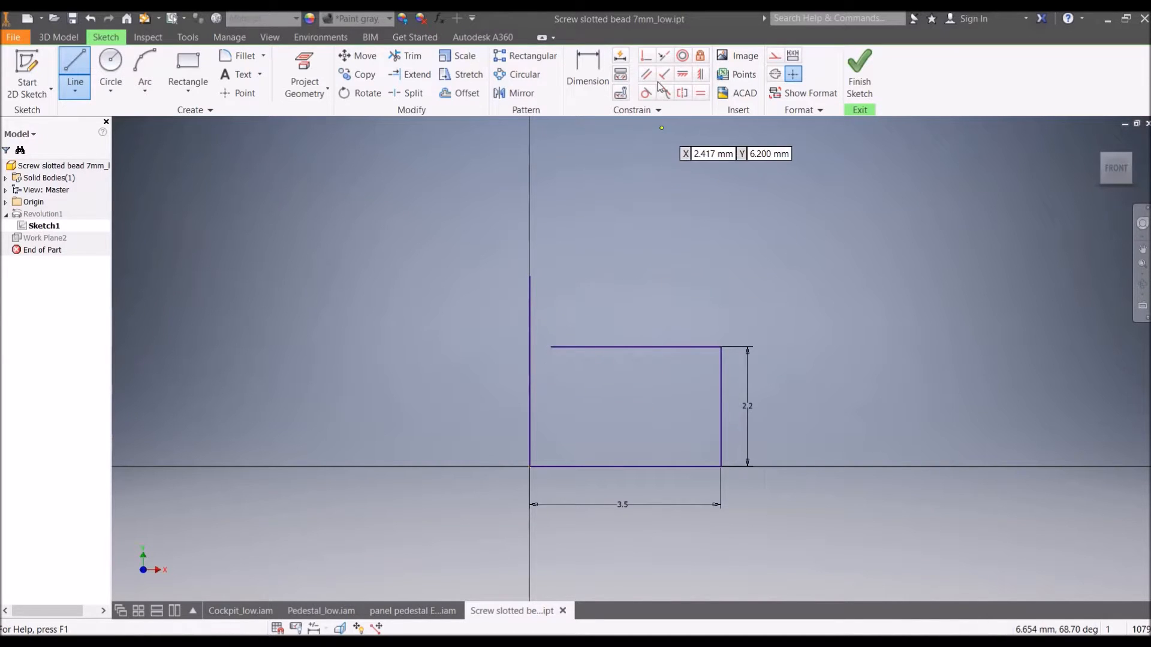
Join the horizontal line's free end to the top of the revolve axis line with a coincident constraint and finish the sketch.
left_click(641, 60)
left_click(551, 347)
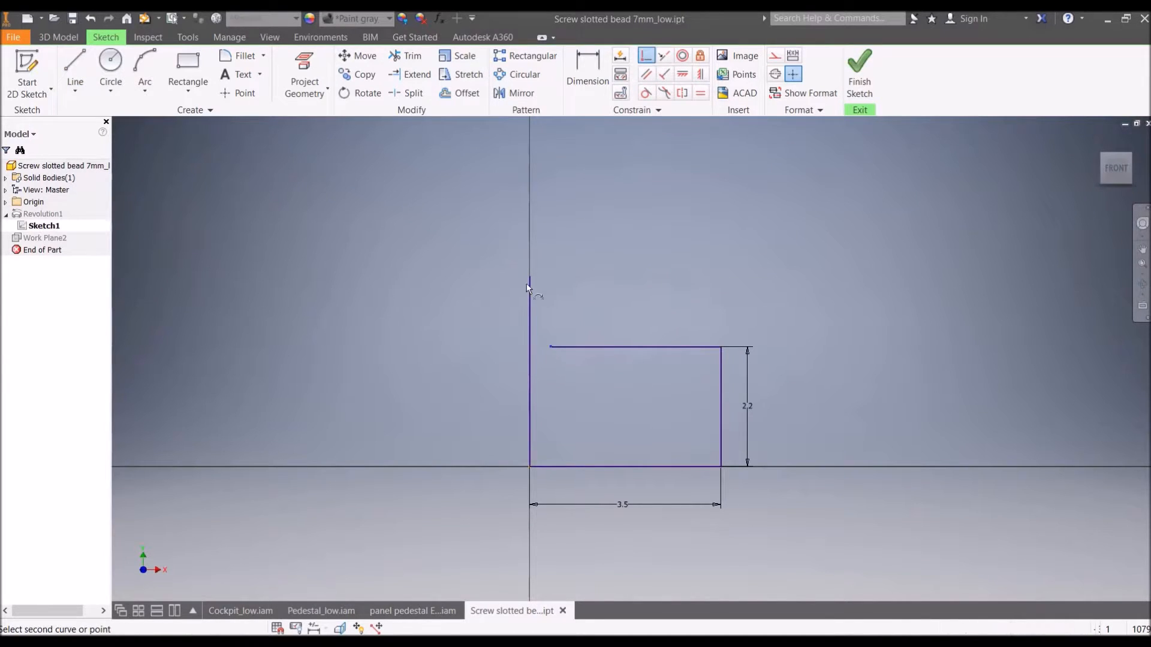
left_click(531, 276)
left_click(857, 72)
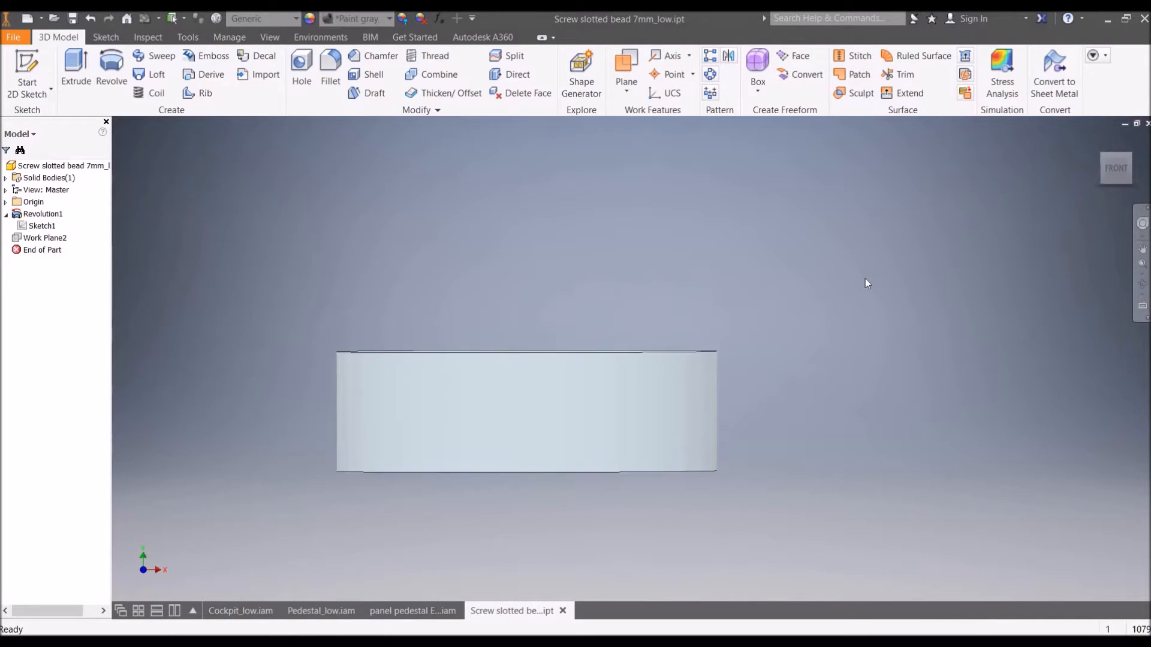
Delete the flat bottom face of the simplified screw without healing.
middle_click_drag(838, 289, 578, 340, "shift")
left_click(544, 354)
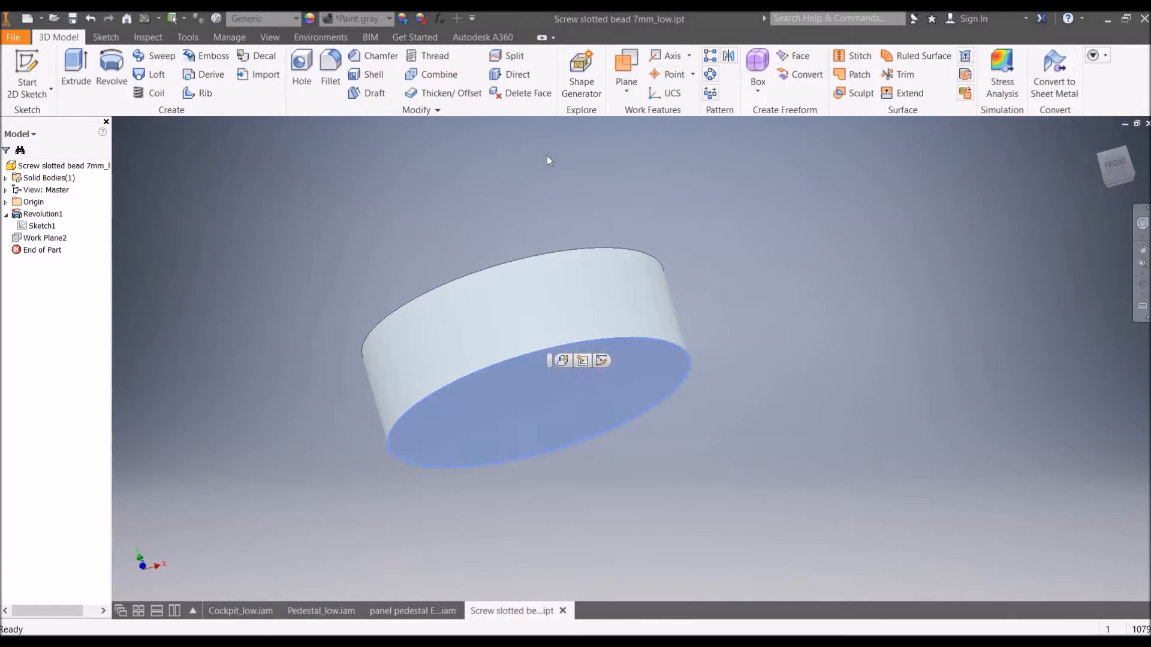
left_click(522, 94)
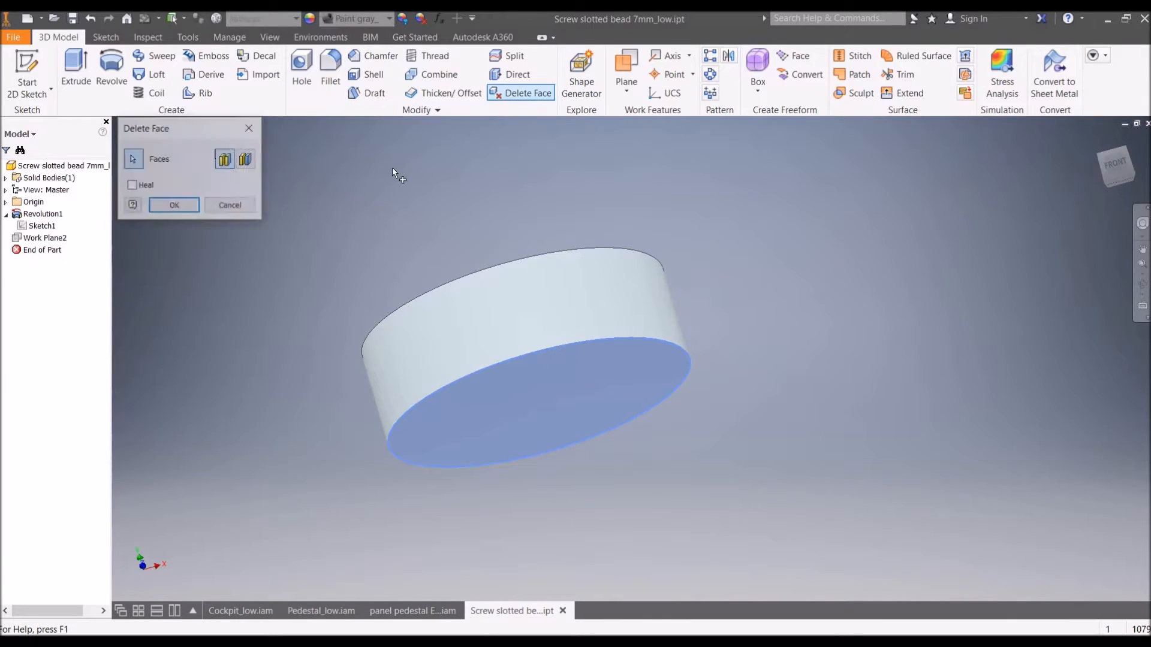
left_click(164, 208)
middle_click_drag(281, 230, 310, 296, "shift")
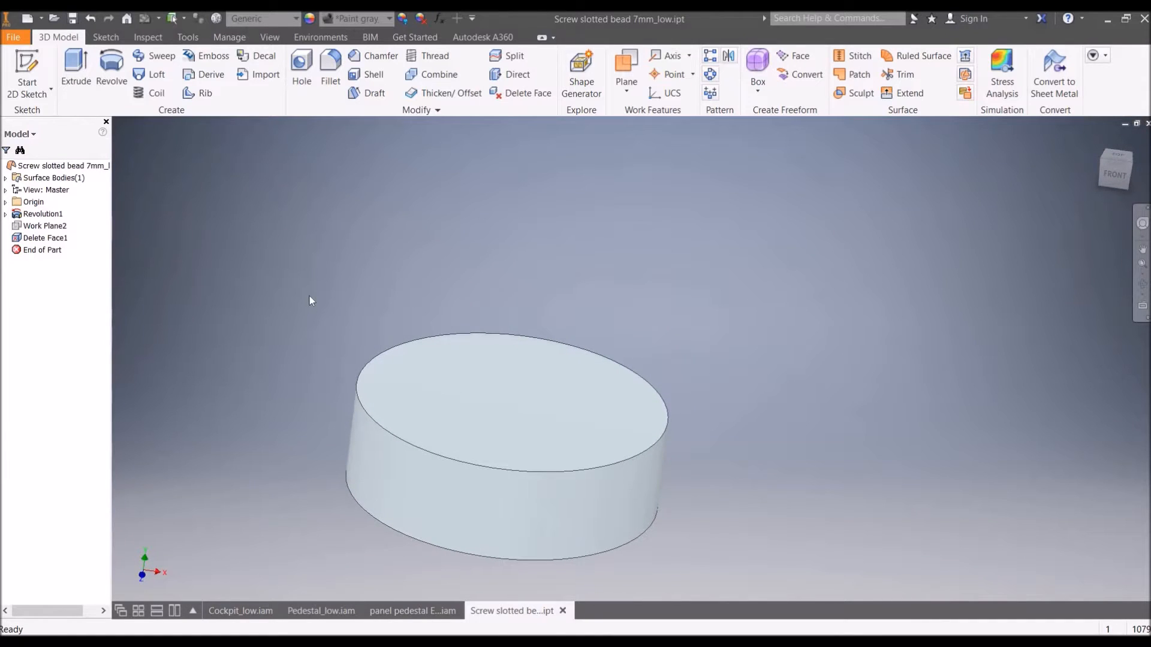
Return to panel pedestal ENG_low, try to move the slotted screw beside button 1, and expand and accept the relationship errors.
left_click(433, 617)
scroll(751, 530, "up", 6)
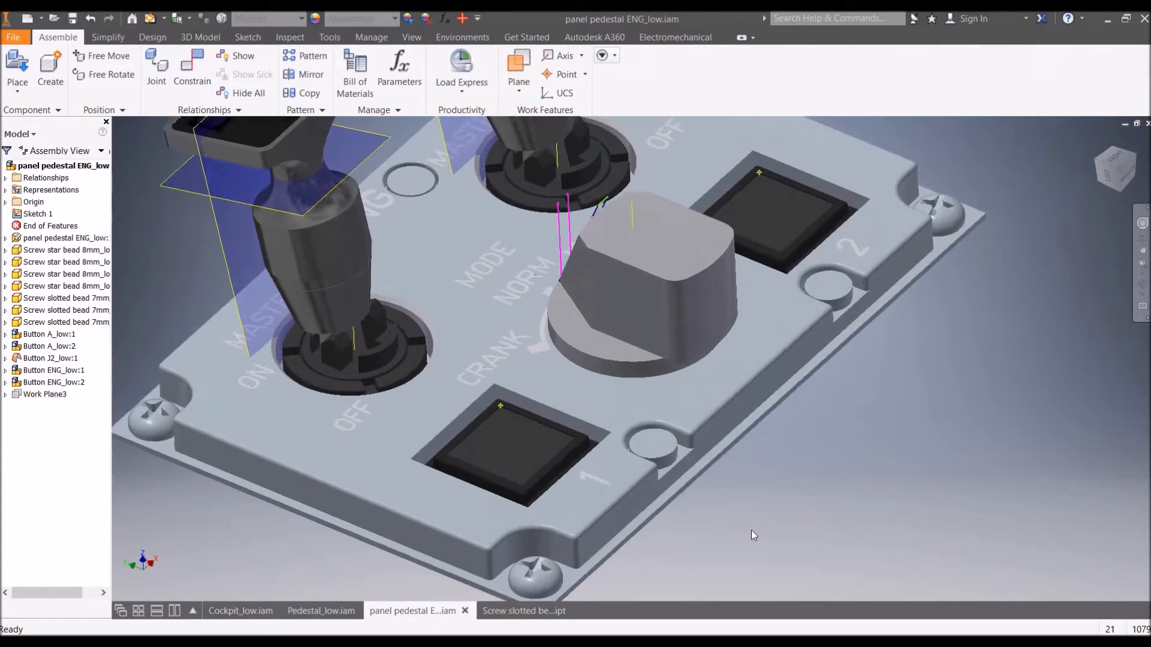
scroll(661, 432, "up", 2)
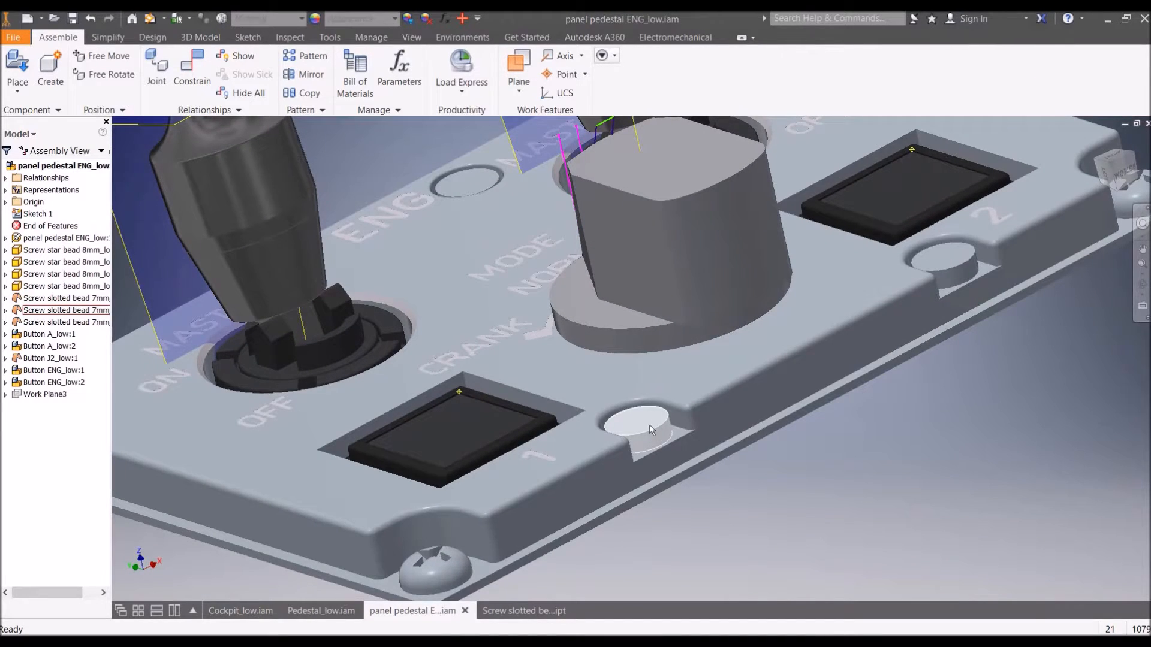
scroll(840, 531, "down", 6)
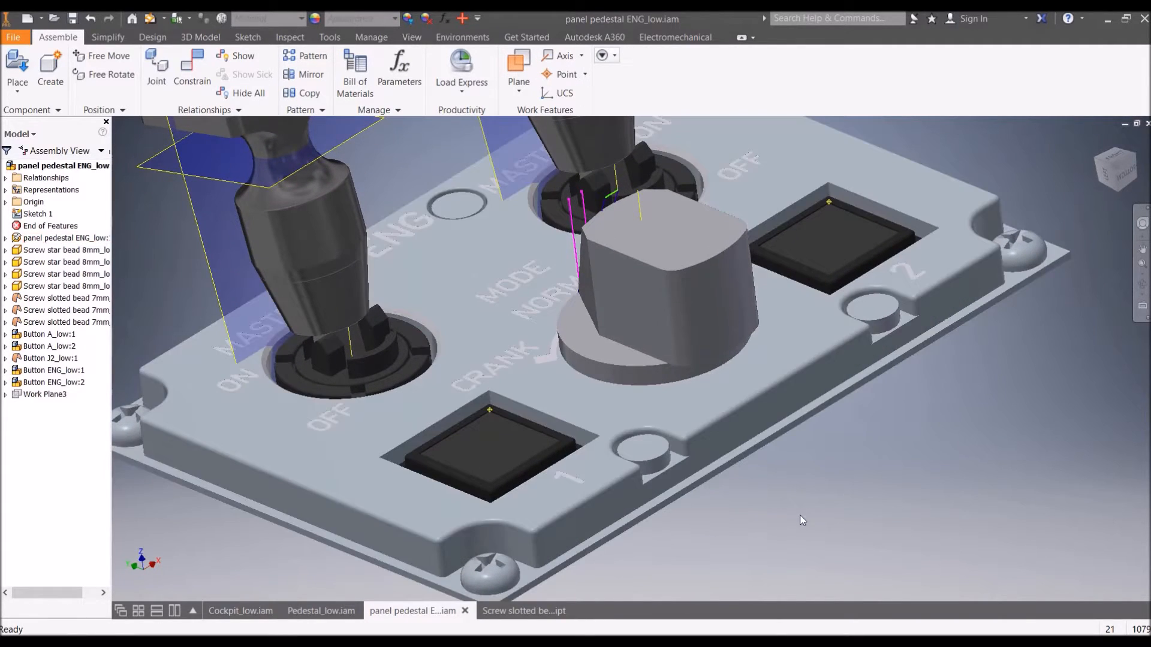
left_click_drag(662, 429, 662, 473)
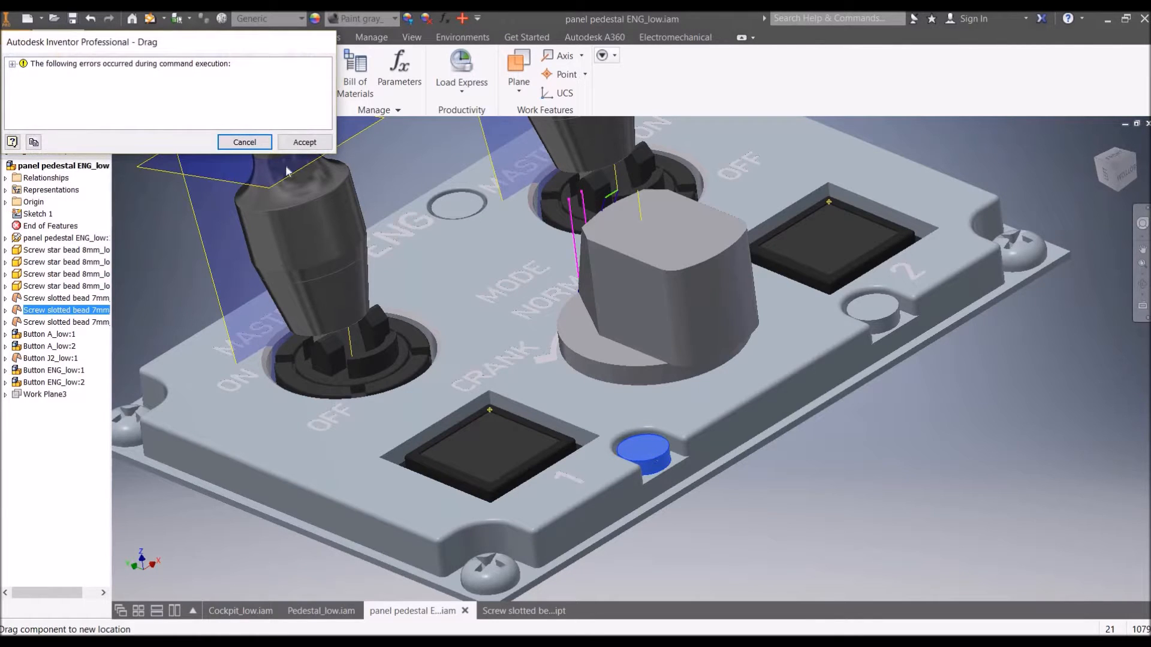
left_click(13, 63)
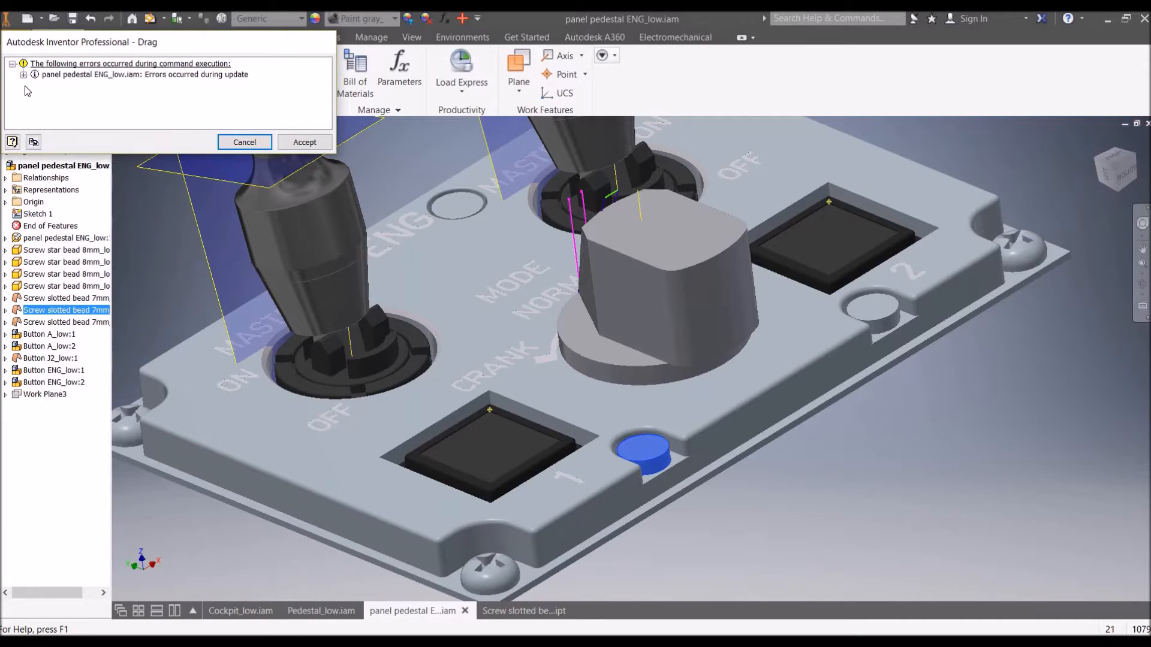
left_click(24, 74)
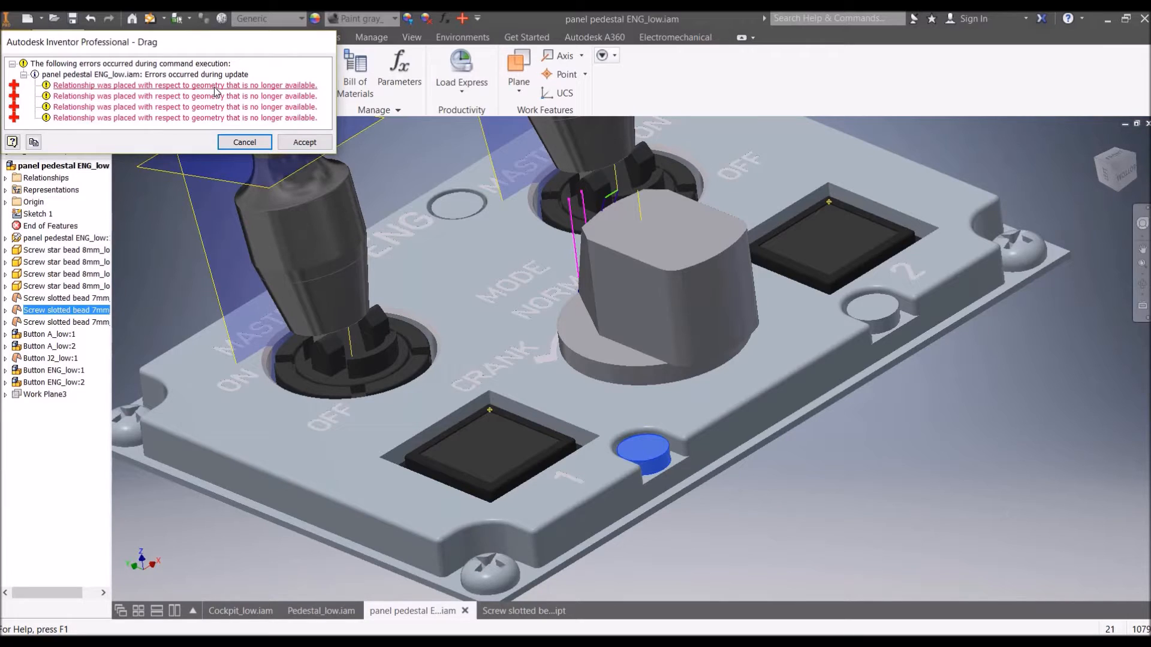
left_click(302, 143)
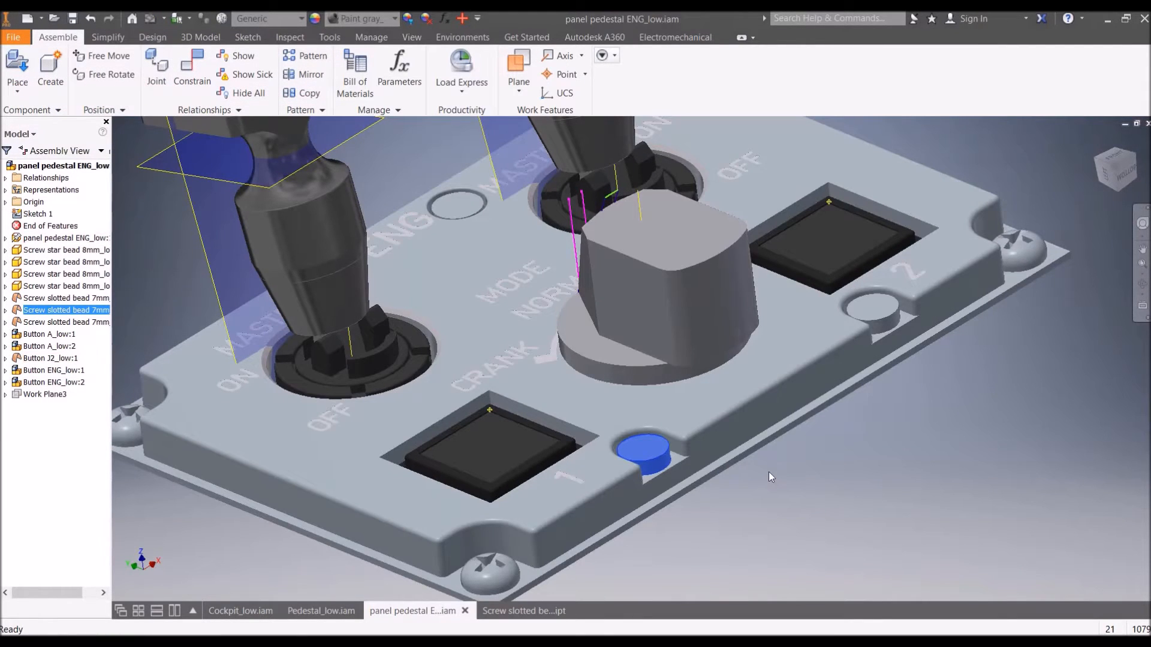
left_click(788, 508)
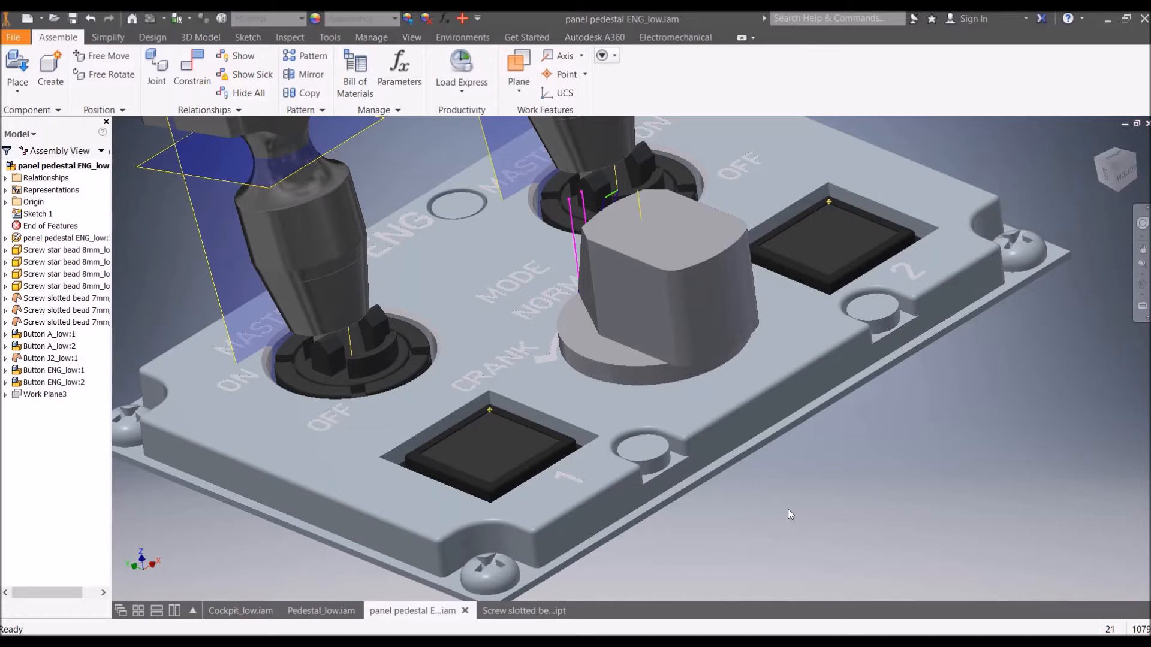
Try to move the Button J2_low knob away from its place on the panel.
left_click_drag(638, 300, 740, 70)
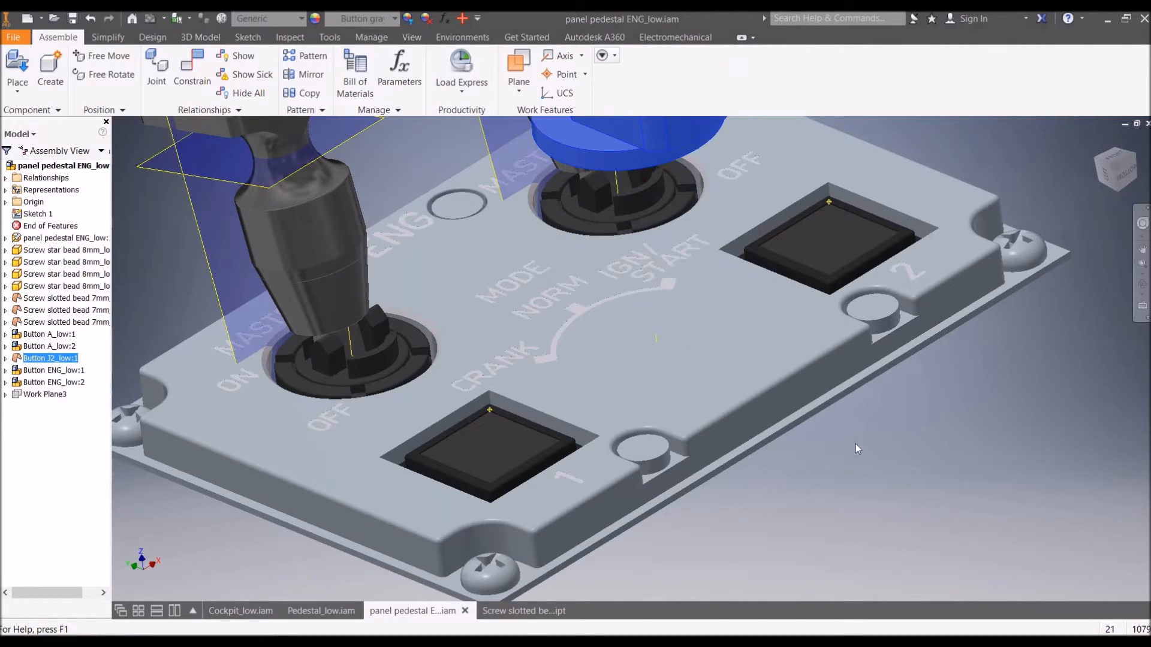
left_click(256, 142)
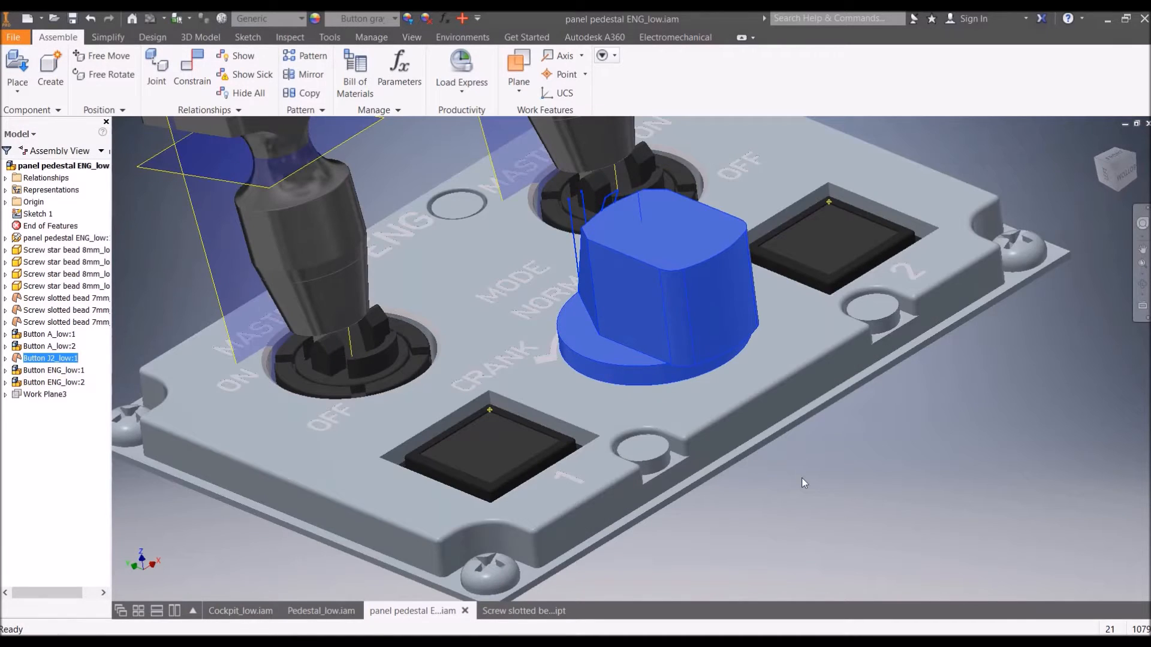
left_click(802, 478)
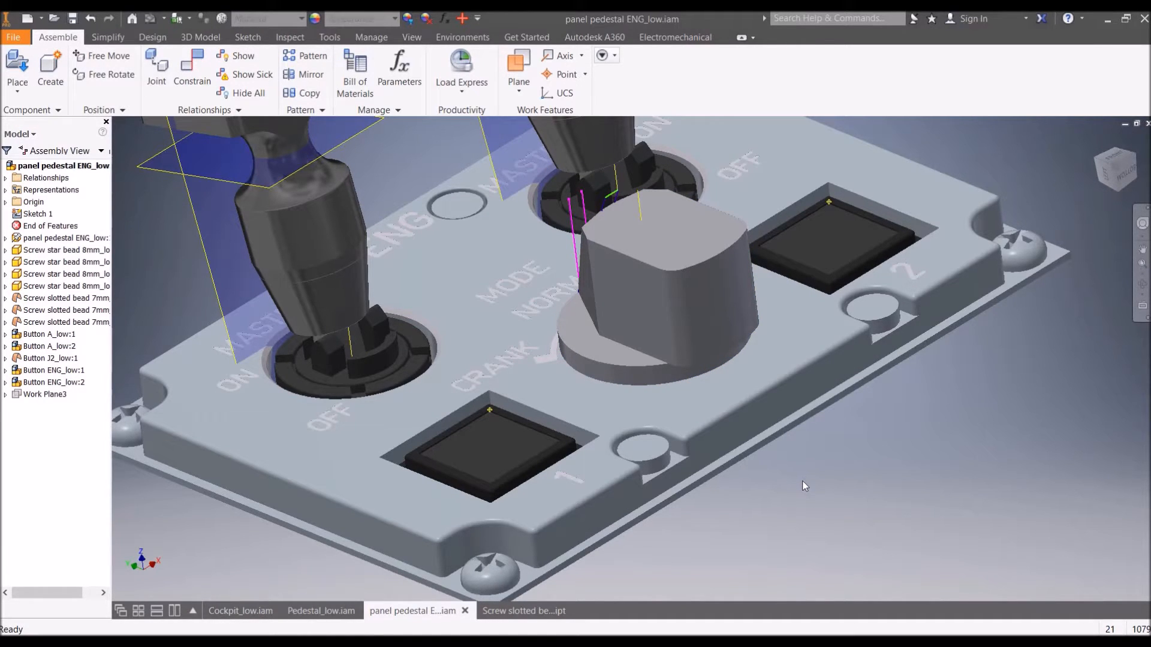
Ground the Button J2_low knob in the assembly and accept the errors.
right_click(624, 213)
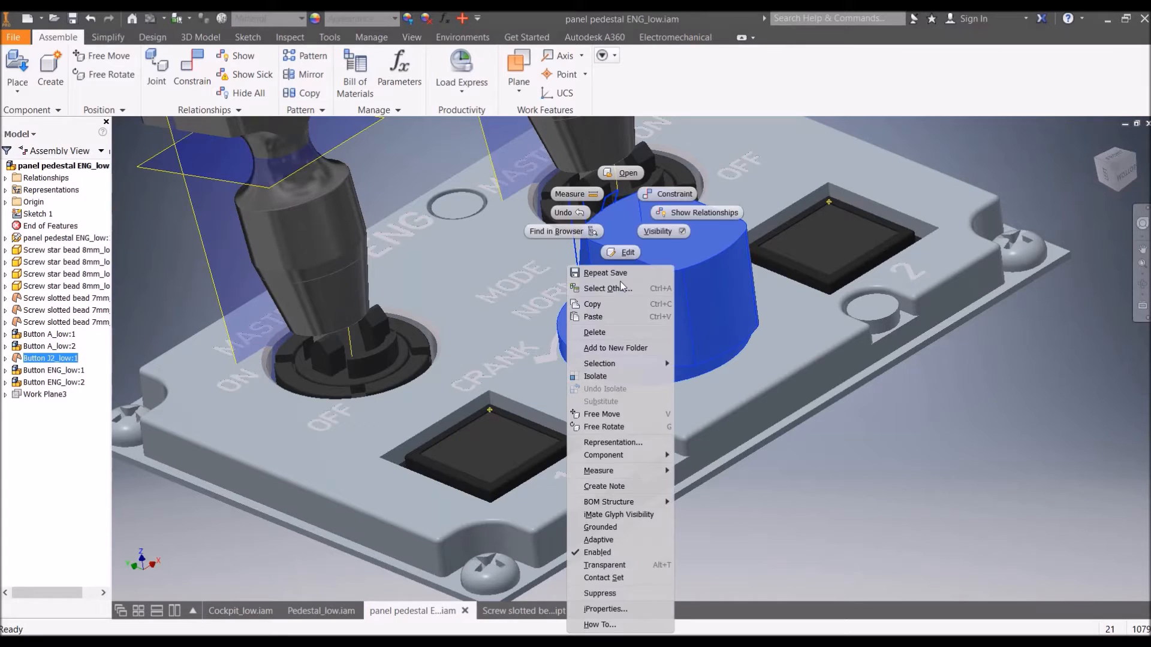
left_click(637, 527)
left_click(292, 144)
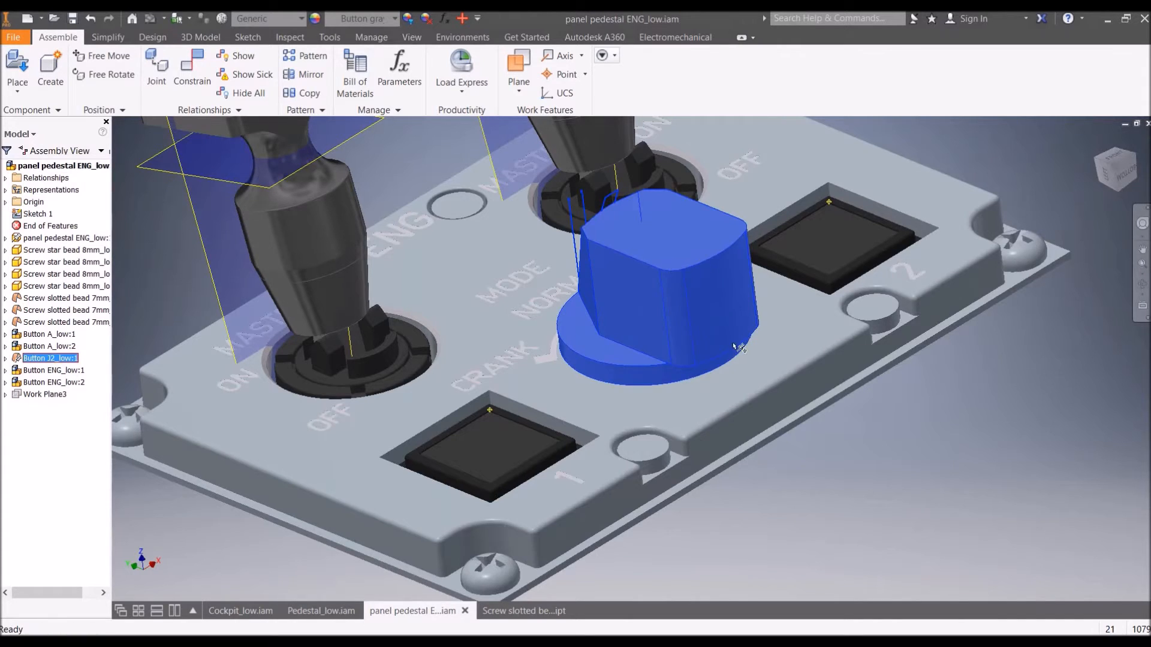
Open the grounded Button J2_low knob from the pedestal ENG panel assembly as its own part.
left_click(517, 610)
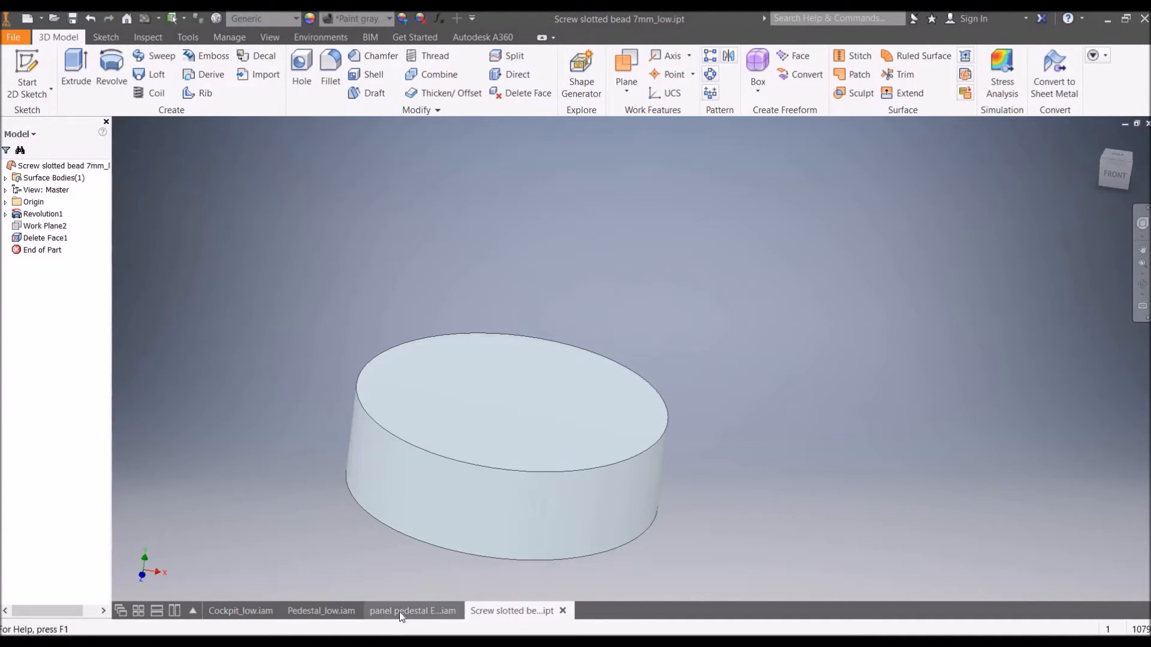
left_click_drag(400, 612, 532, 537)
left_click(643, 310)
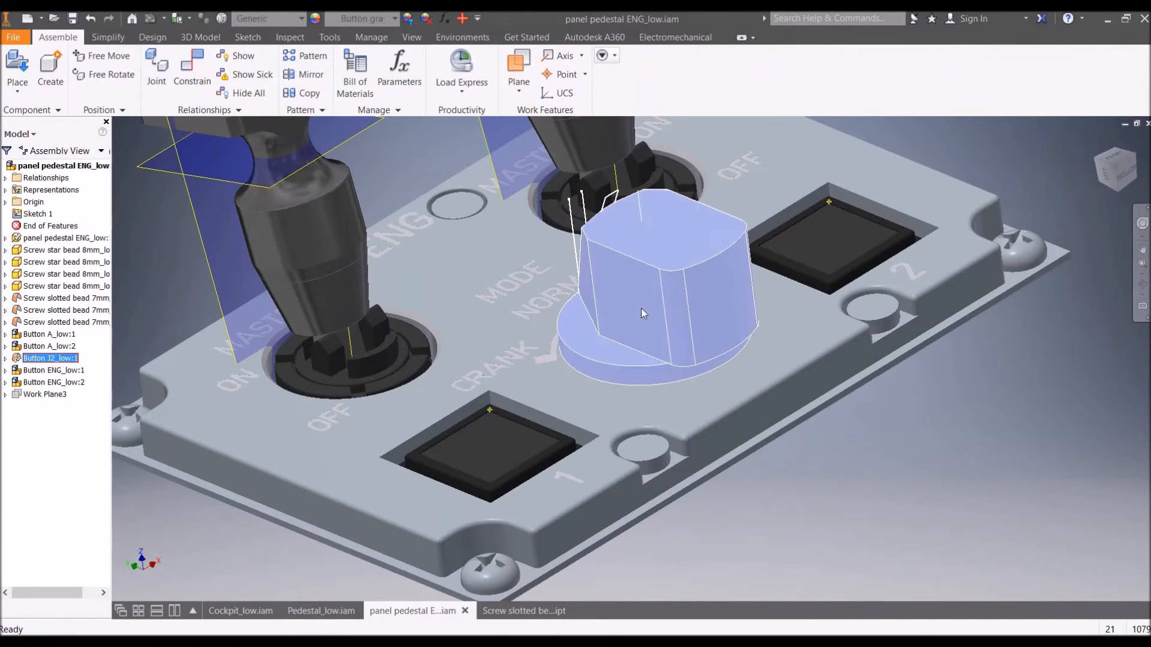
right_click(641, 308)
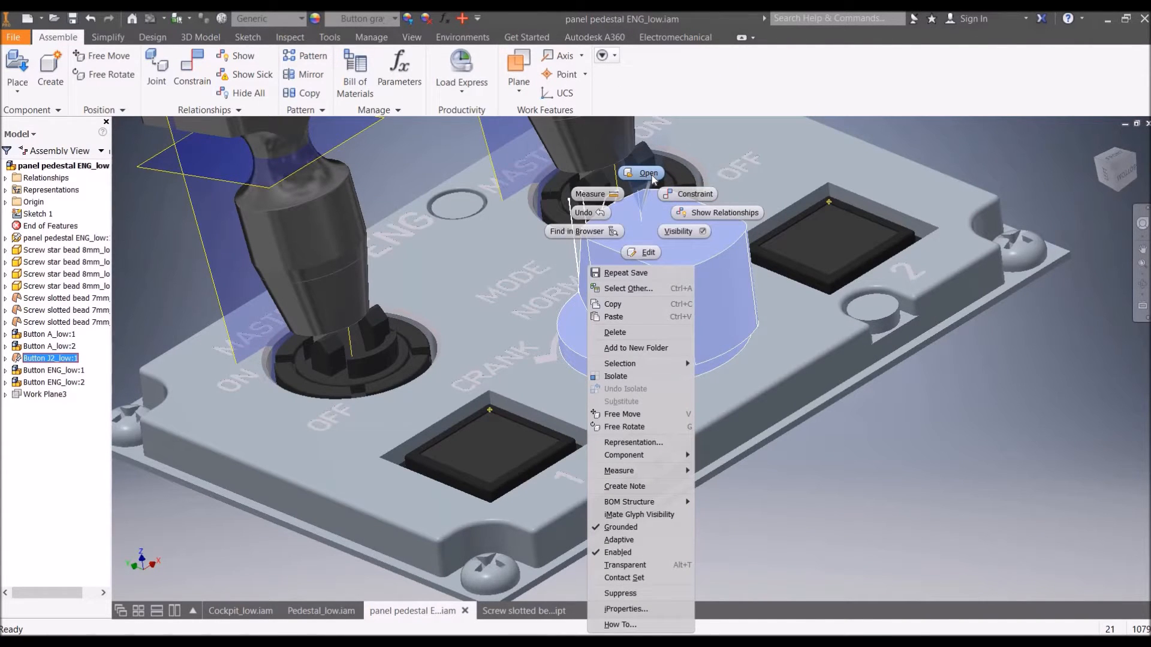
left_click(653, 175)
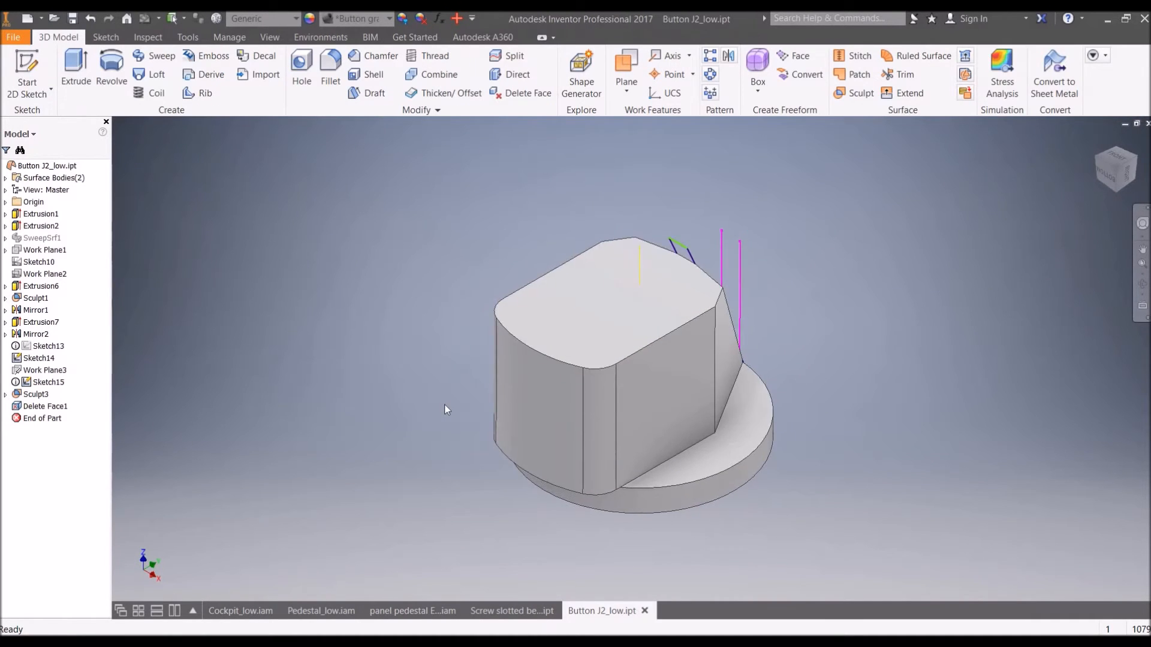
Suppress the Extrusion6 feature of Button J2_low and accept the errors.
middle_click_drag(444, 404, 389, 460, "shift")
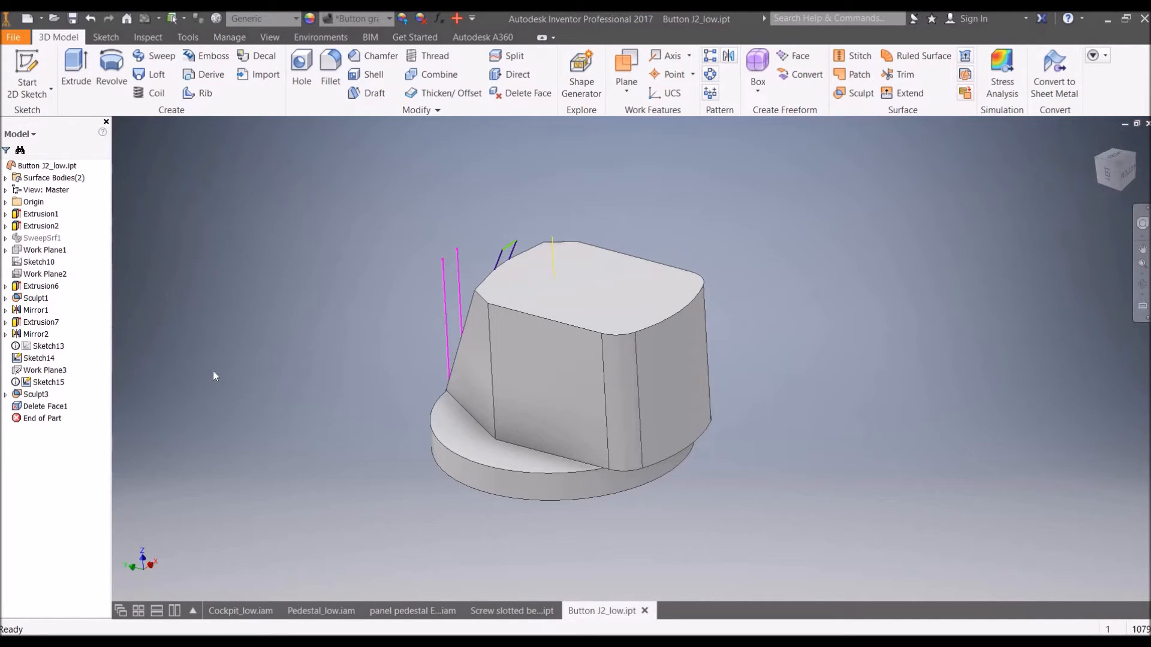
left_click(44, 290)
right_click(44, 290)
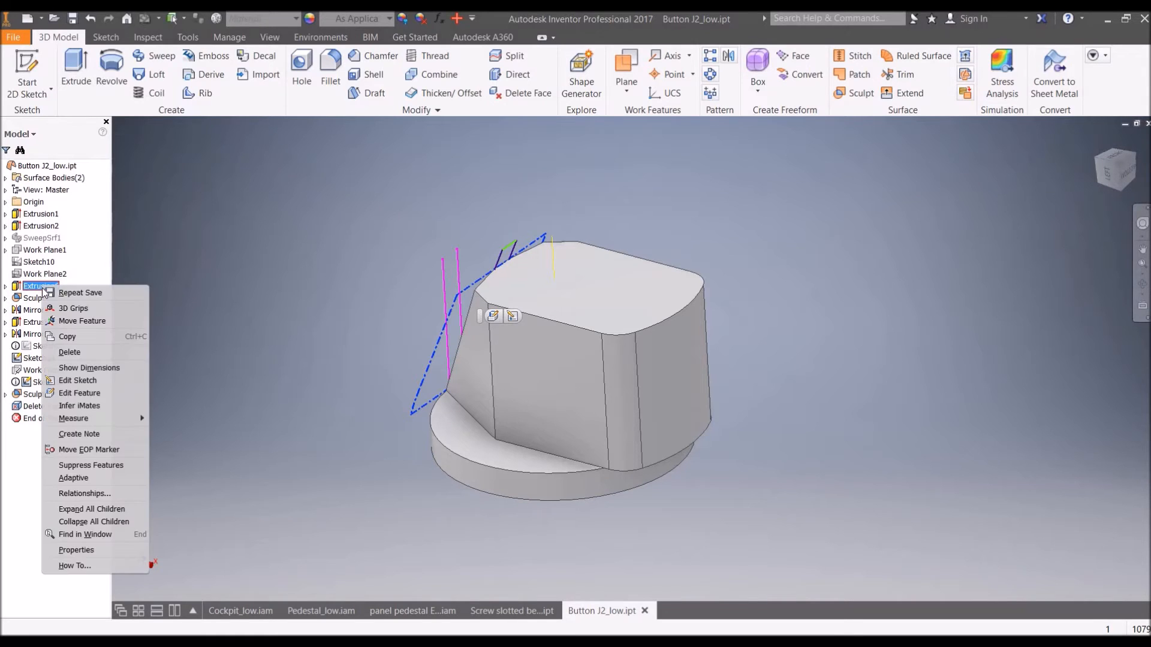
left_click(115, 465)
left_click(294, 144)
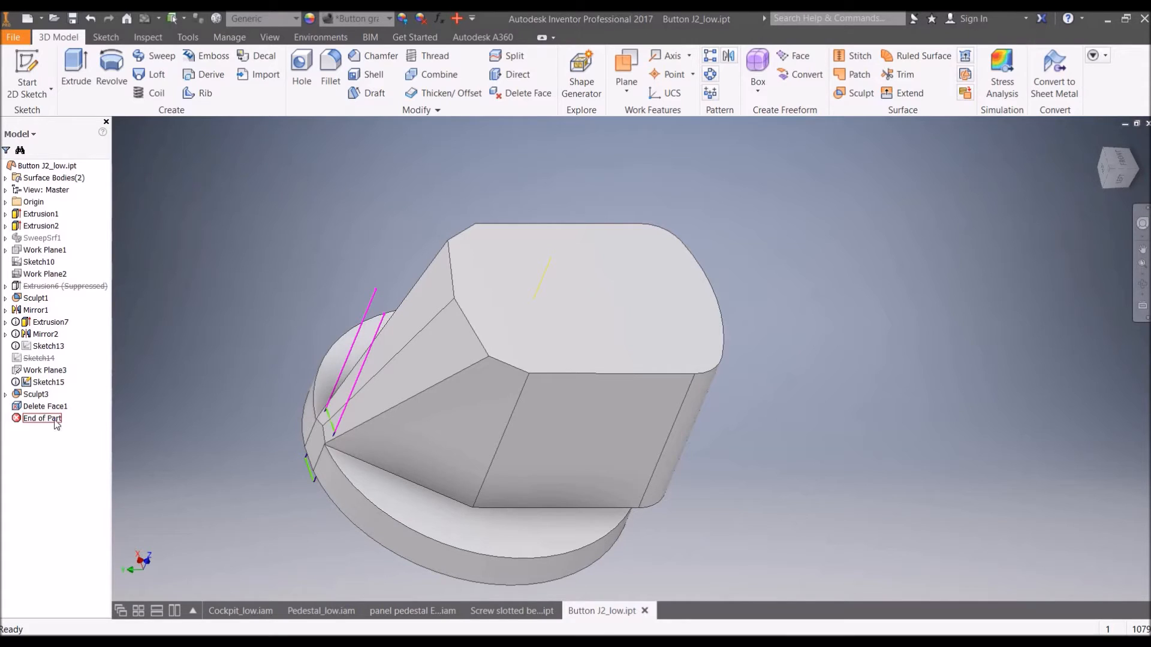
Unsuppress the Extrusion6 feature of Button J2_low.
left_click(93, 287)
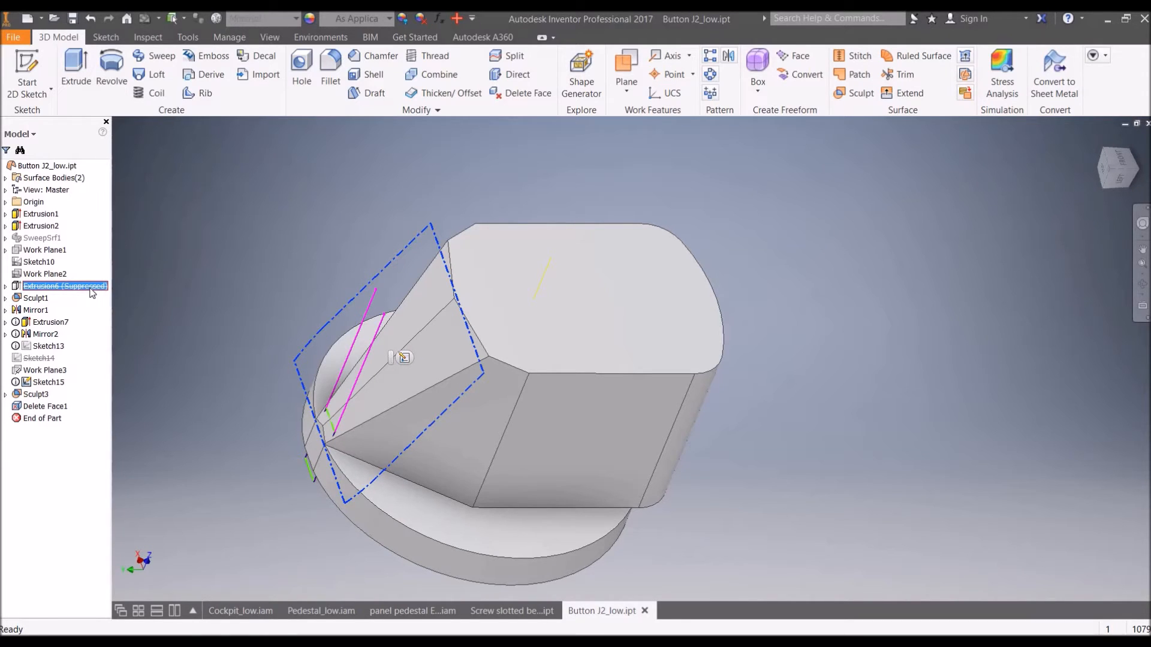
right_click(90, 289)
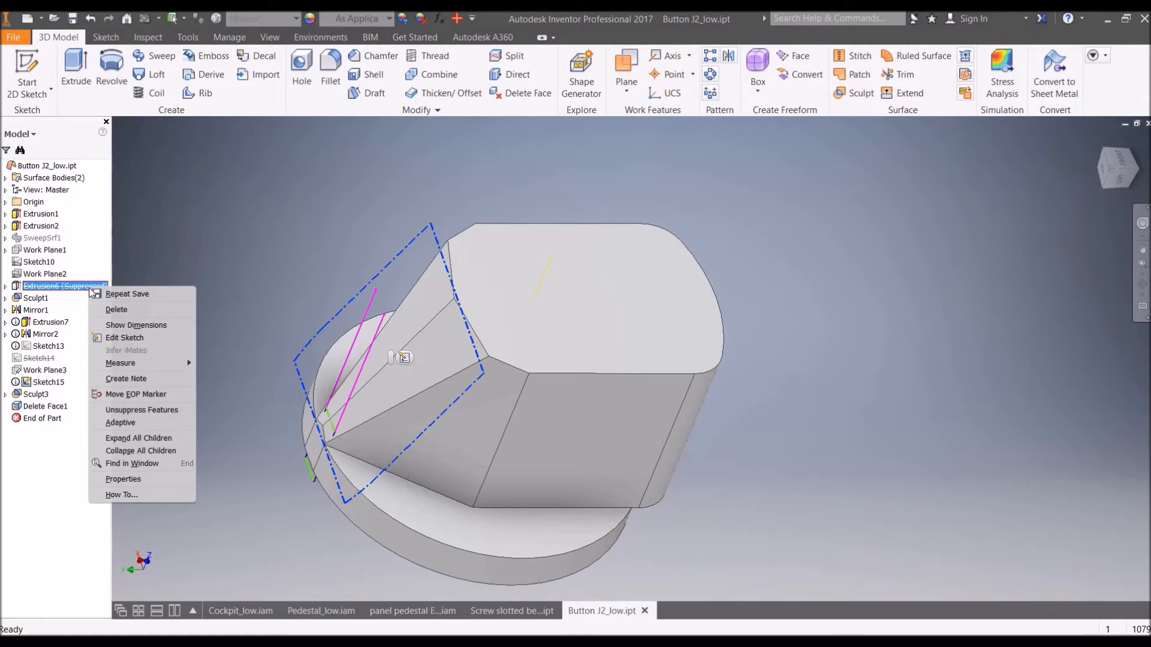
left_click(119, 408)
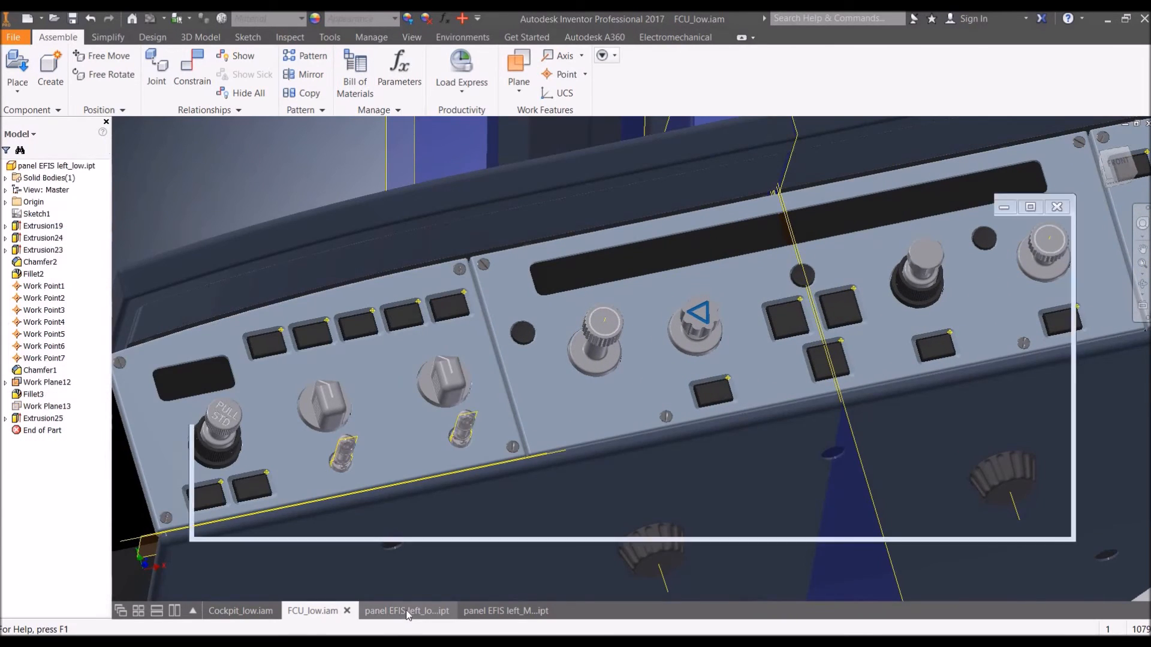
Switch to panel EFIS left_low and delete its large flat back face without healing.
left_click(405, 610)
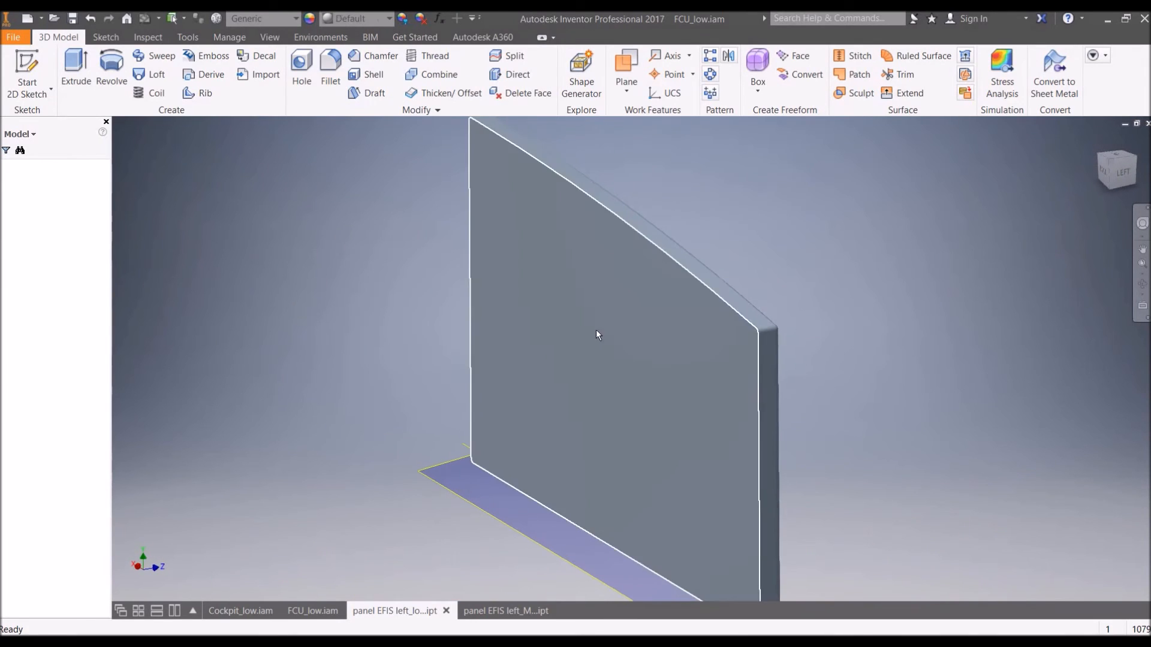
left_click(595, 331)
left_click(515, 94)
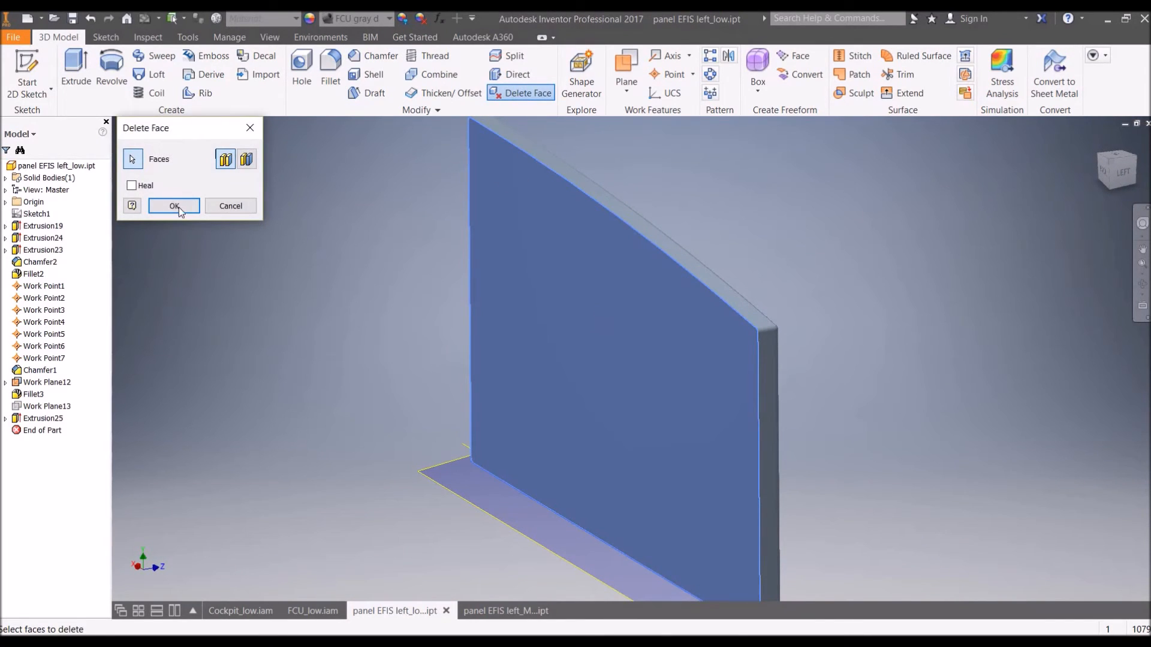
left_click(174, 205)
Update the mirrored part panel EFIS left_MIR_low, and undo the back face deletion in panel EFIS left_low.
left_click(504, 611)
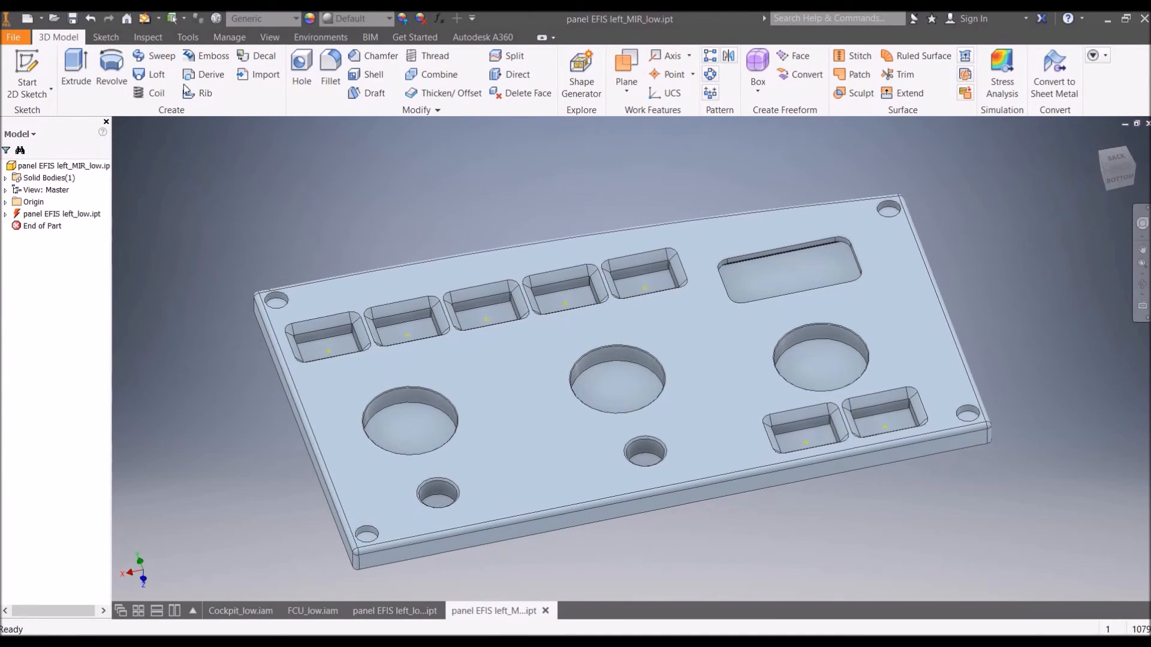
left_click(146, 22)
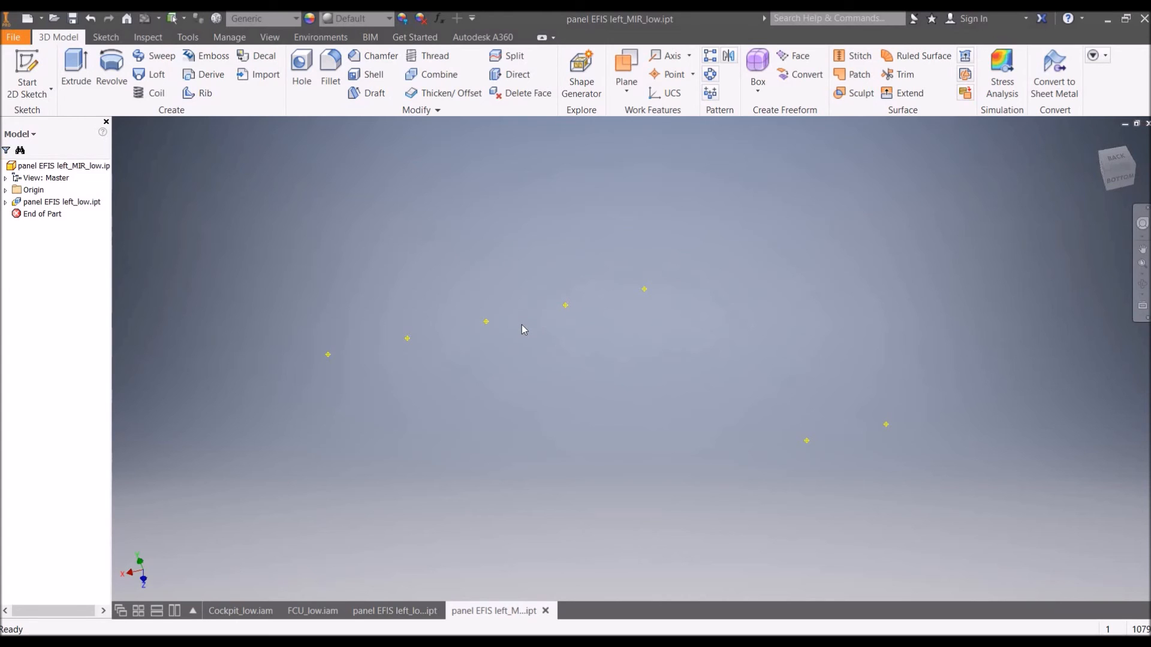
left_click(421, 616)
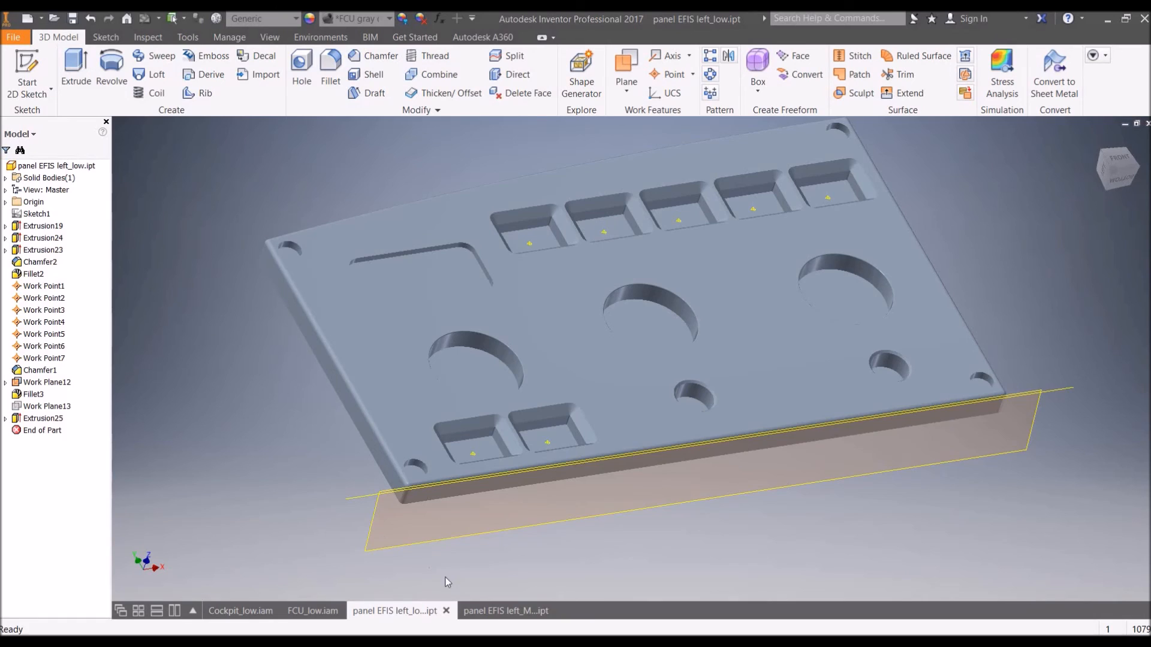
In panel EFIS left_MIR_low, suppress the link with the base component panel EFIS left_low.
left_click(491, 611)
left_click(93, 217)
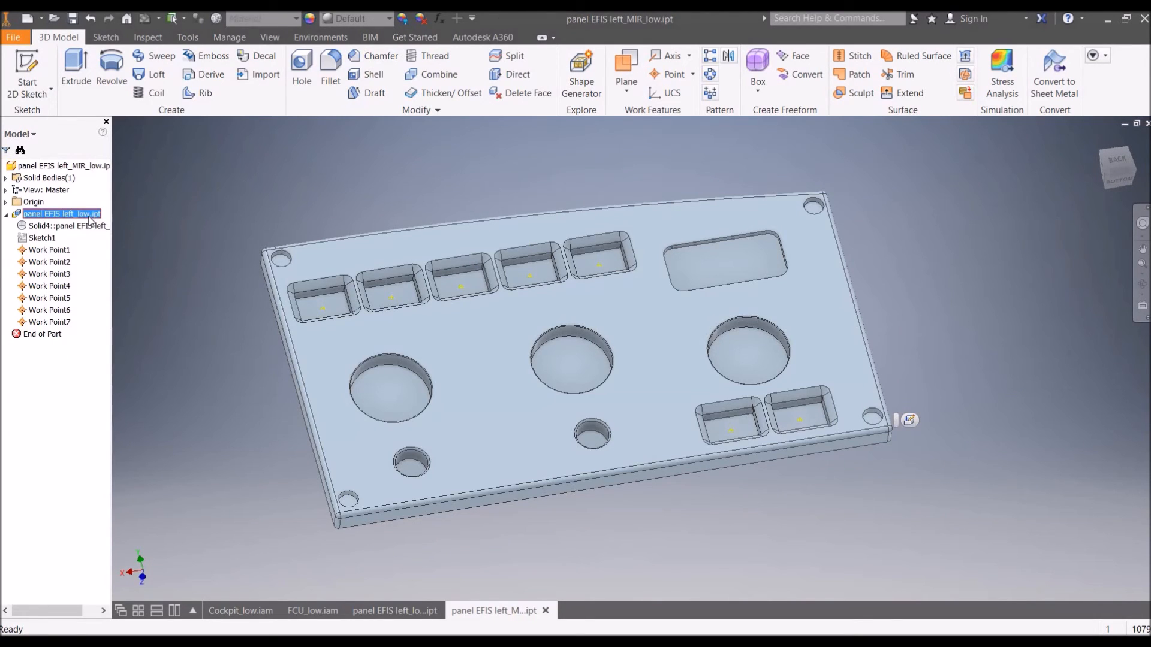
right_click(90, 220)
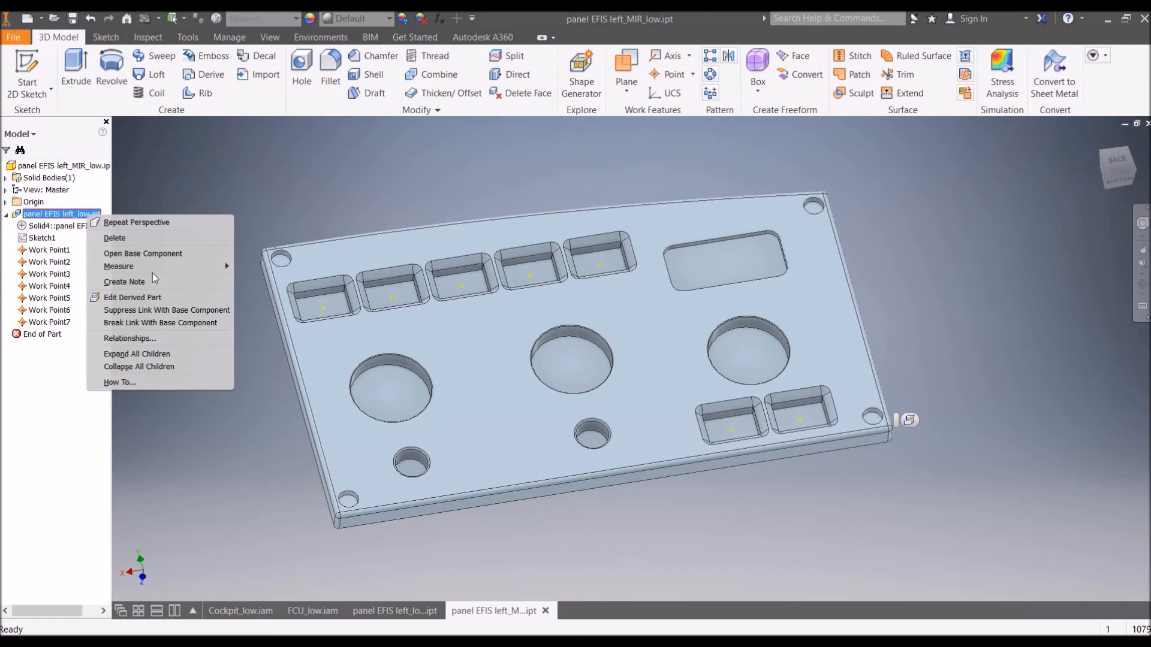
left_click(172, 310)
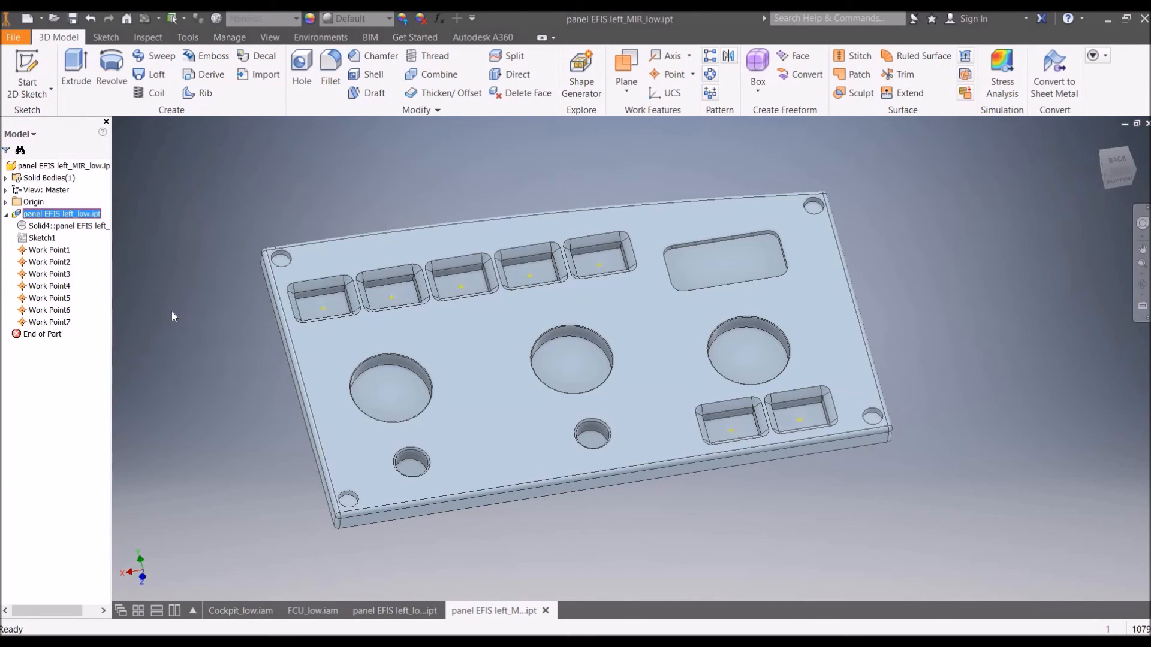
Return to panel EFIS left_low and delete its large flat back face with Heal off.
left_click(386, 609)
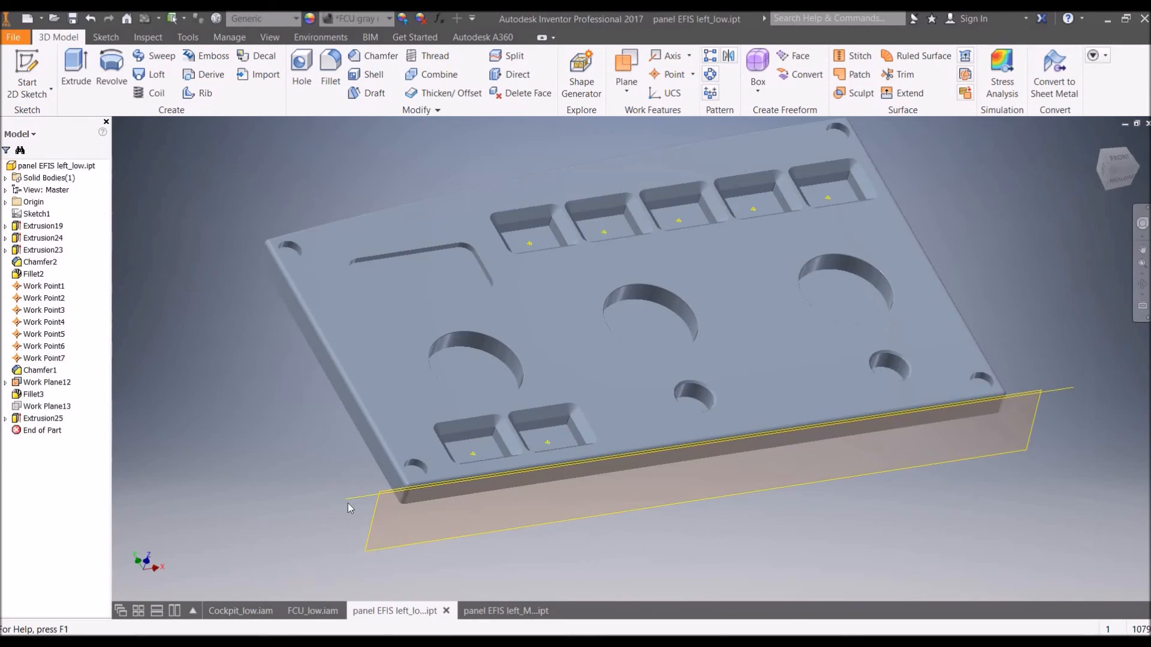
middle_click_drag(326, 470, 545, 422, "shift")
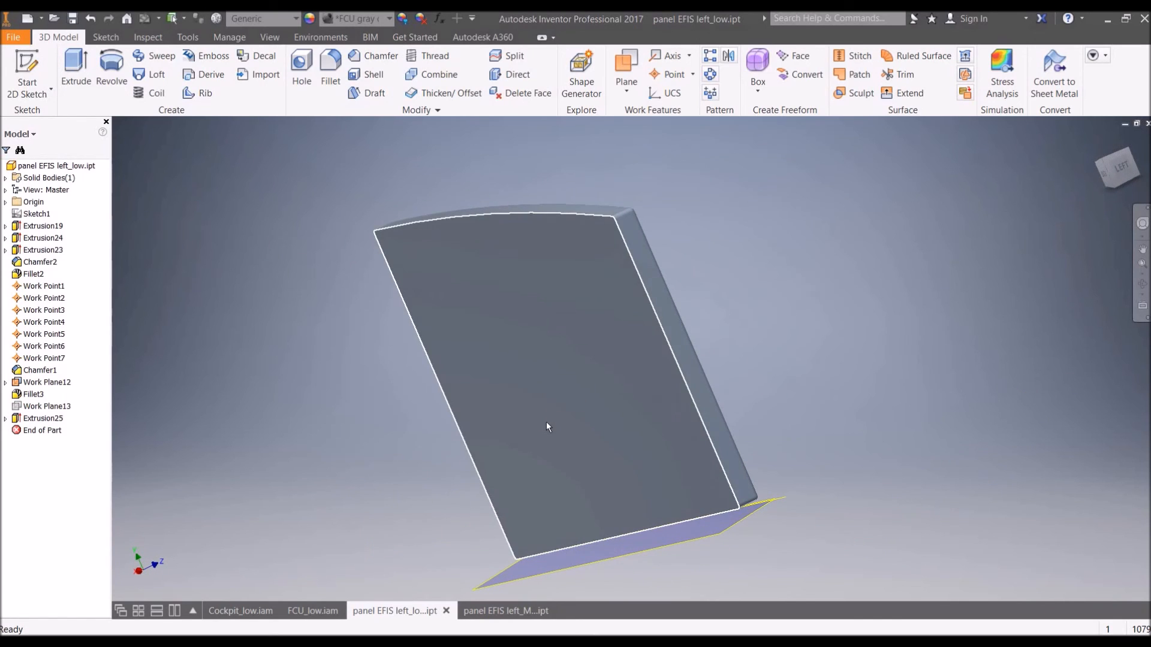
left_click(545, 422)
left_click(530, 94)
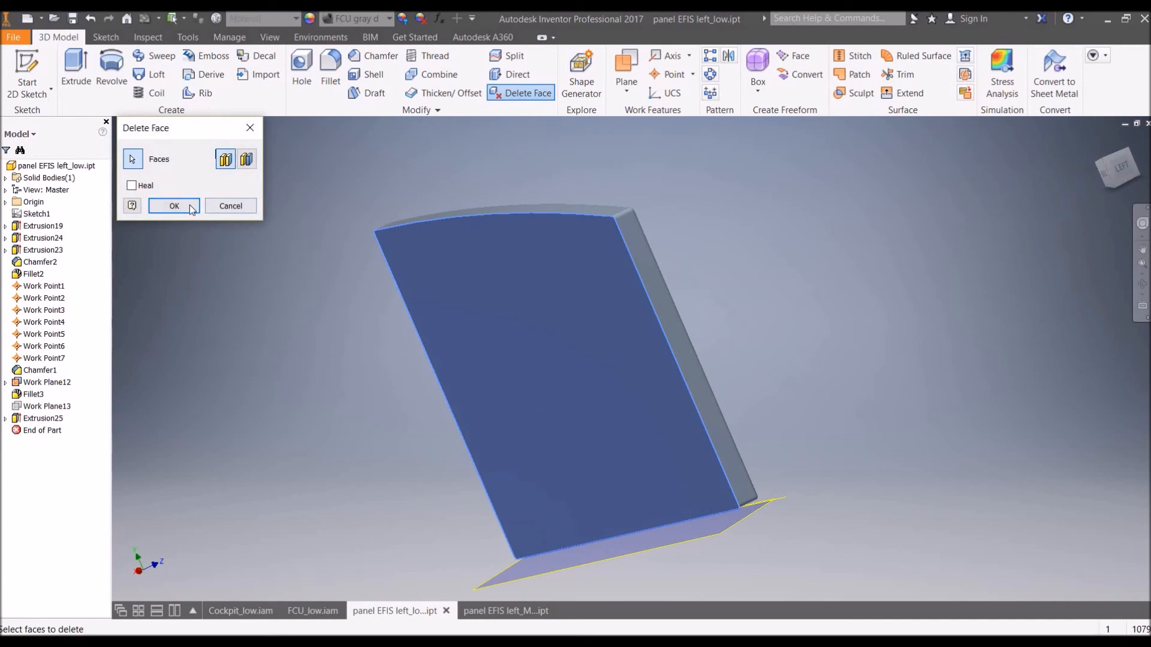
left_click(174, 206)
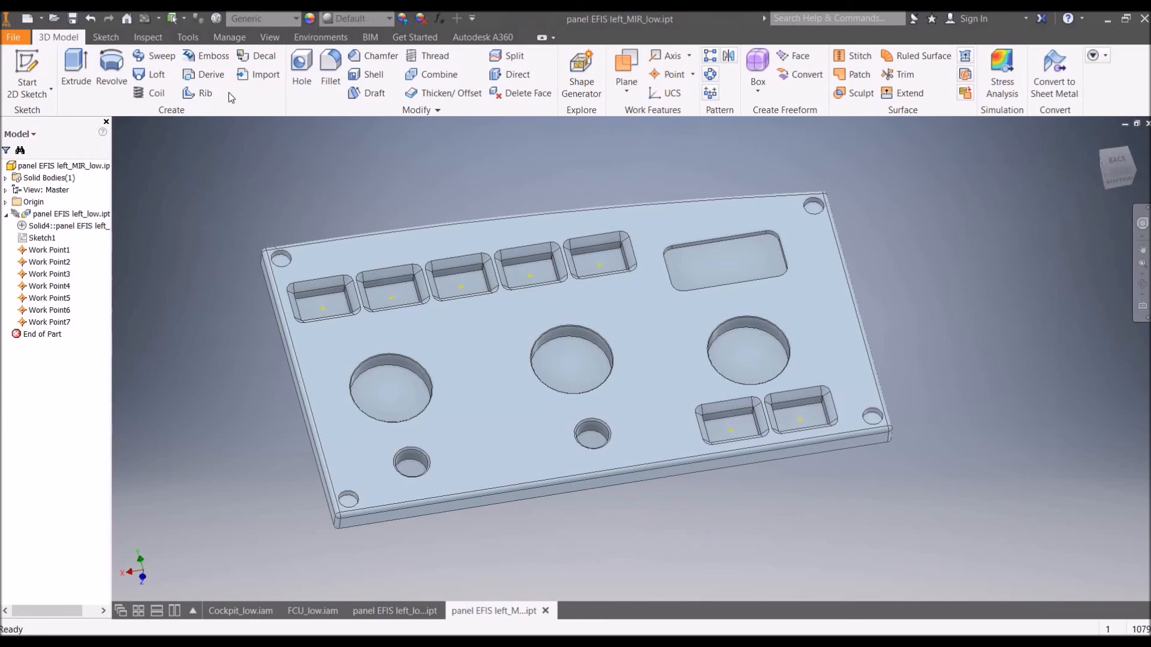
Delete the large flat back face of panel EFIS left_MIR_low without healing, and restore the home view.
middle_click_drag(289, 192, 588, 308, "shift")
left_click(589, 303)
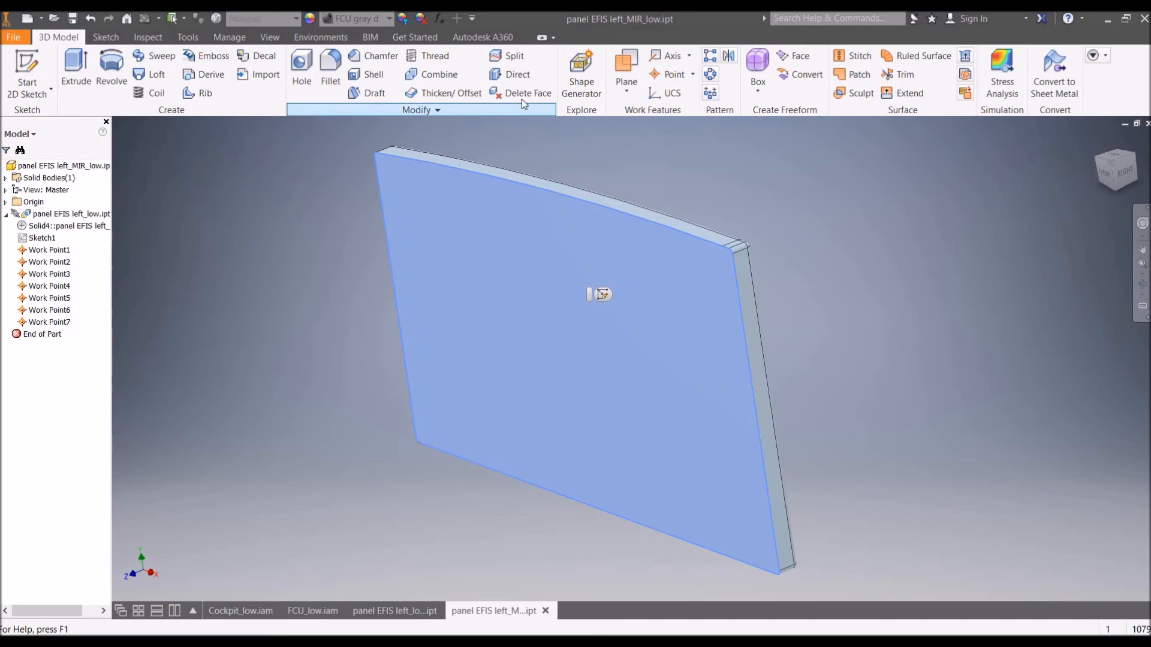
left_click(519, 94)
left_click(182, 206)
key("F6")
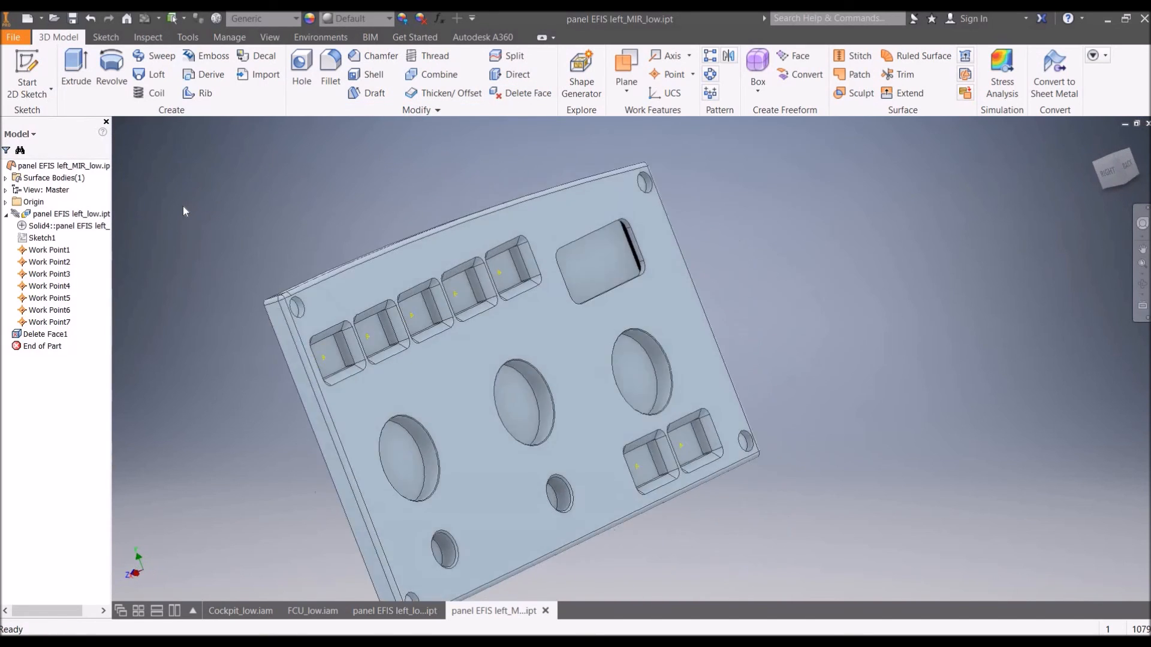